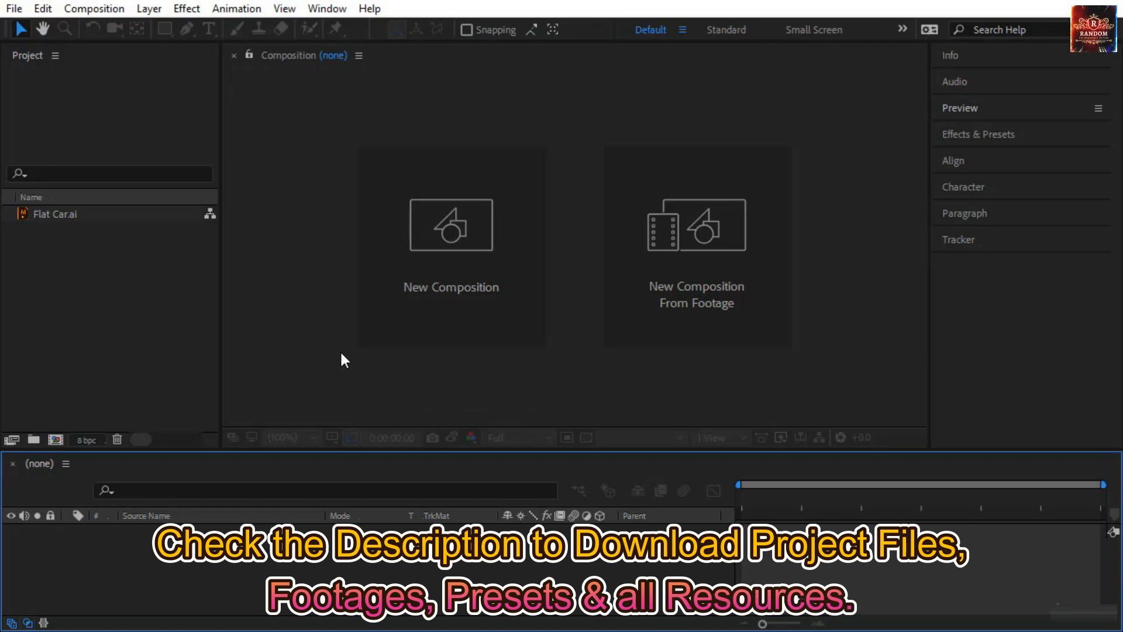
# Create a new composition with the HDV/HDTV 720 25 preset, 1280 x 720 px and 10 seconds long
pyautogui.click(470, 264)
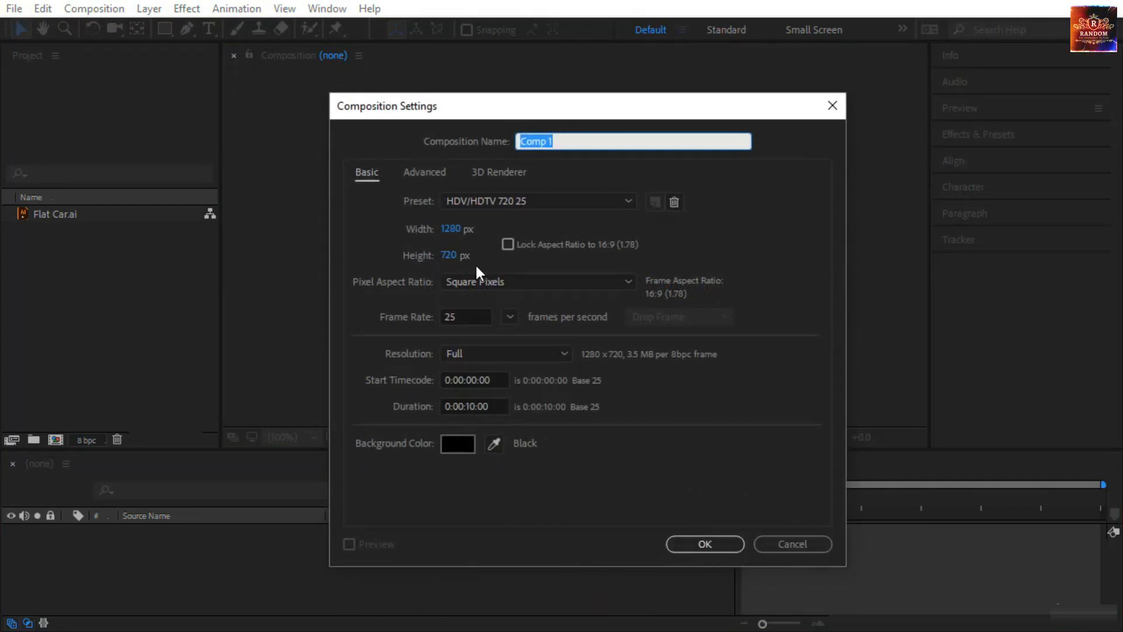
pyautogui.click(515, 202)
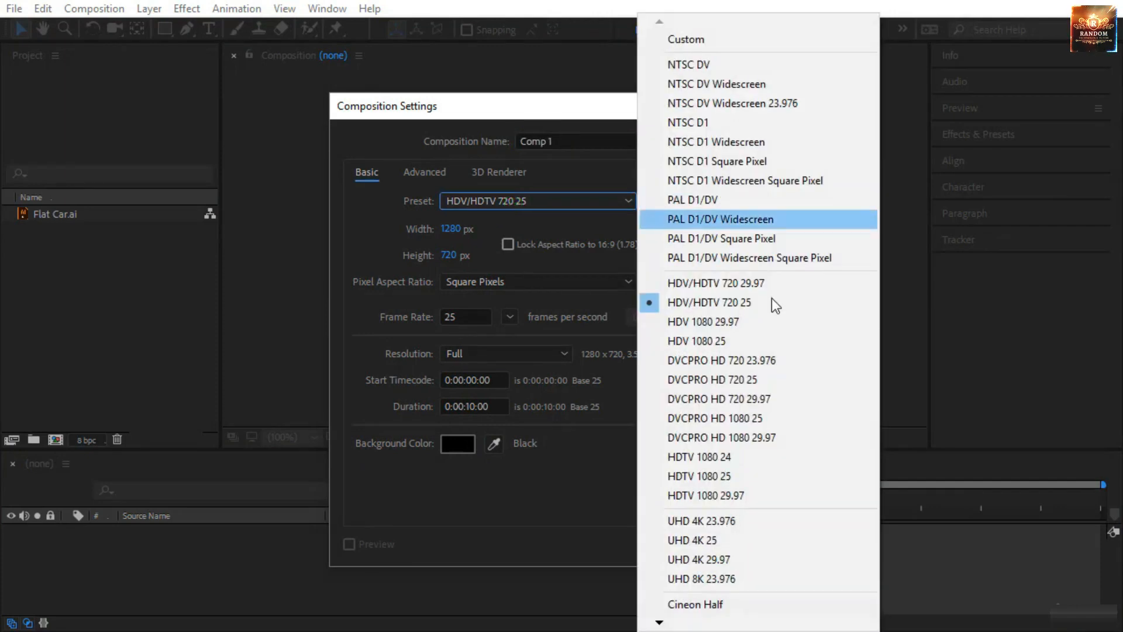
pyautogui.click(570, 222)
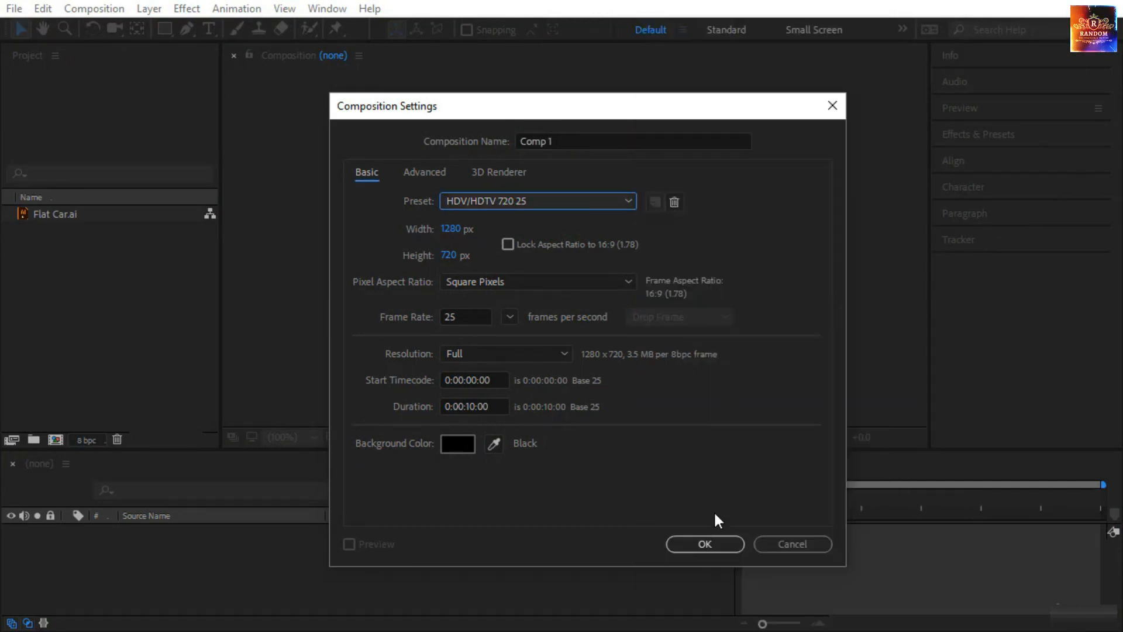
pyautogui.click(718, 542)
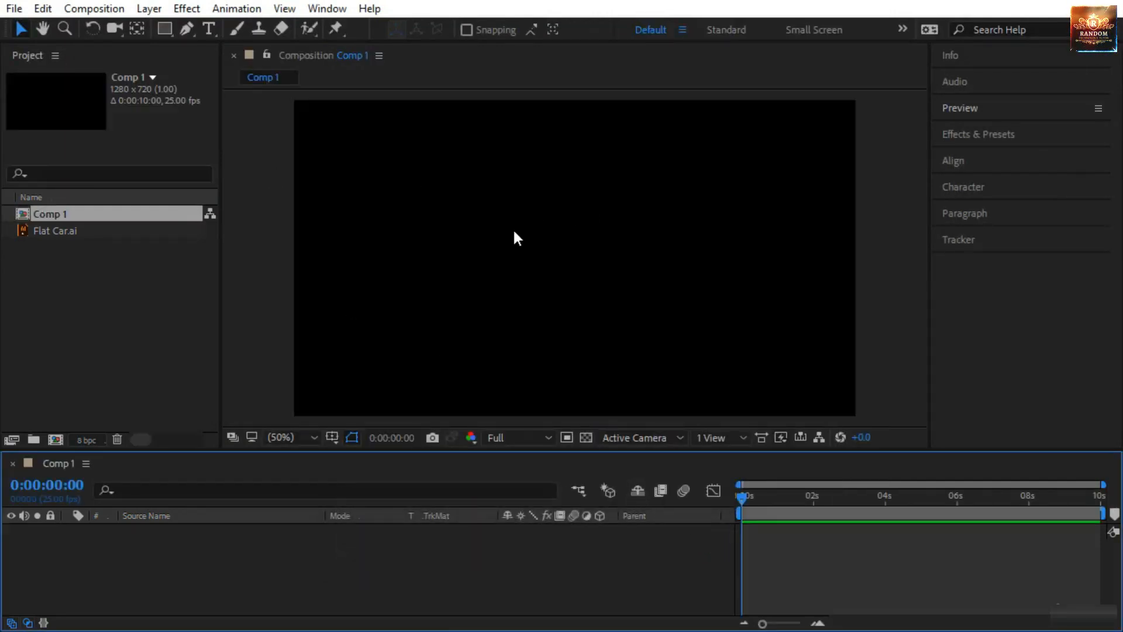
# Draw an orange rectangle without a stroke near the centre of the composition, using the Rectangle tool with Bezier Path enabled
pyautogui.click(165, 28)
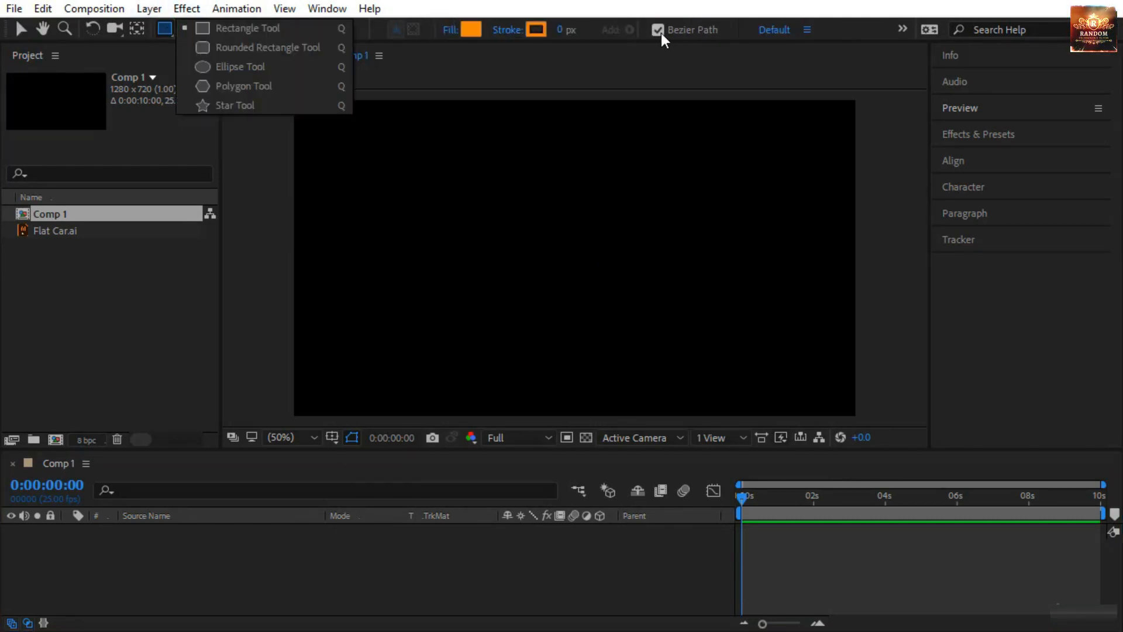
pyautogui.click(318, 33)
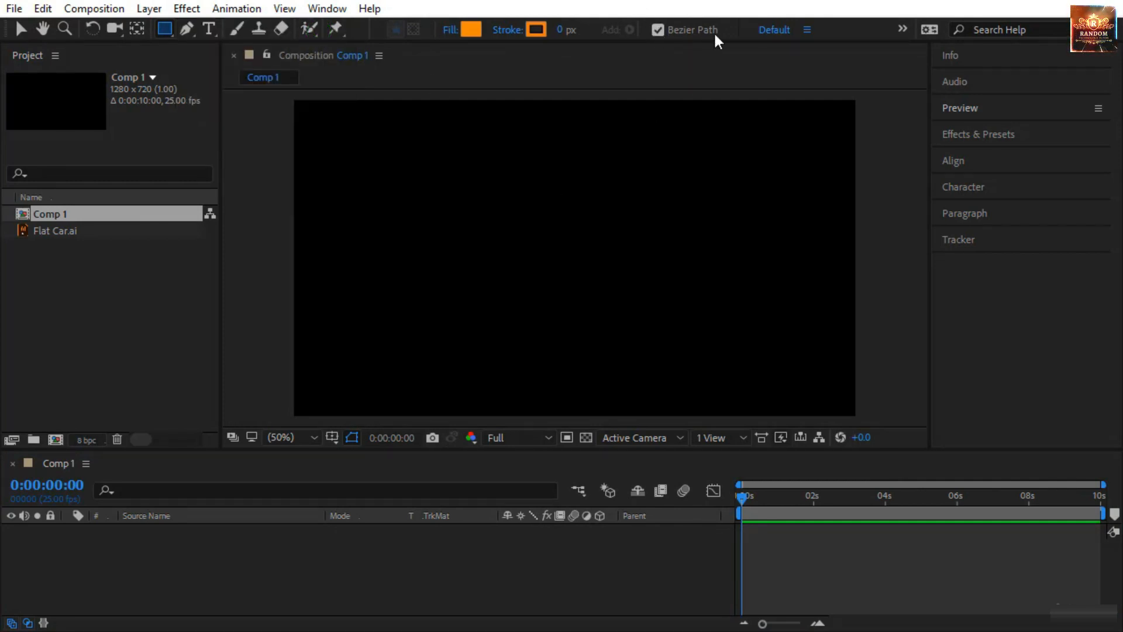
pyautogui.click(451, 186)
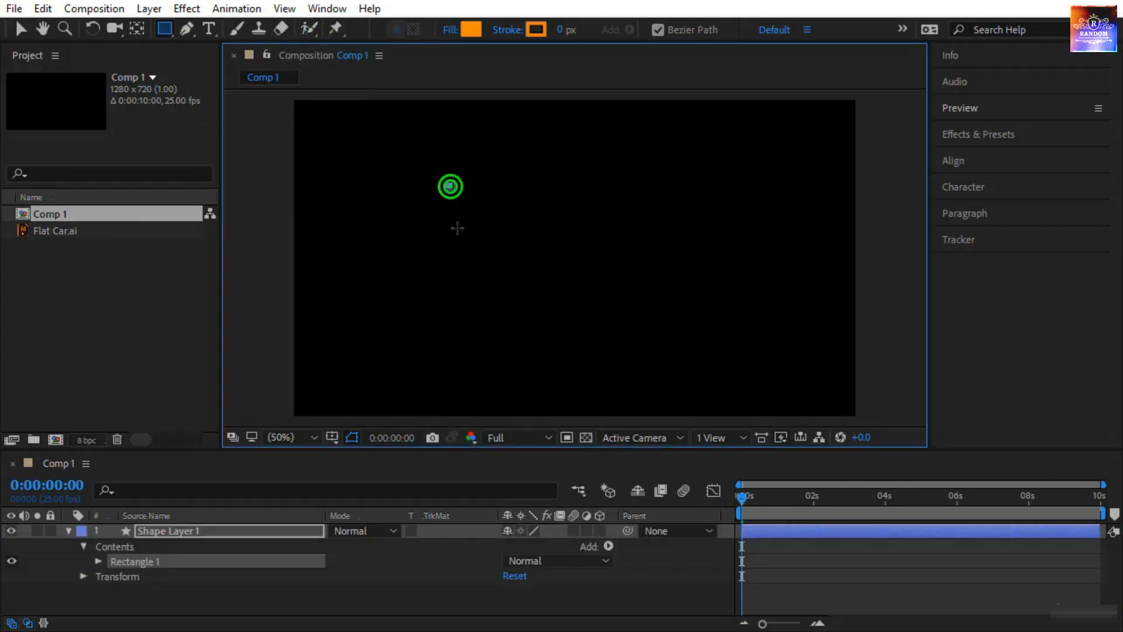
pyautogui.moveTo(457, 228); pyautogui.dragTo(675, 319)
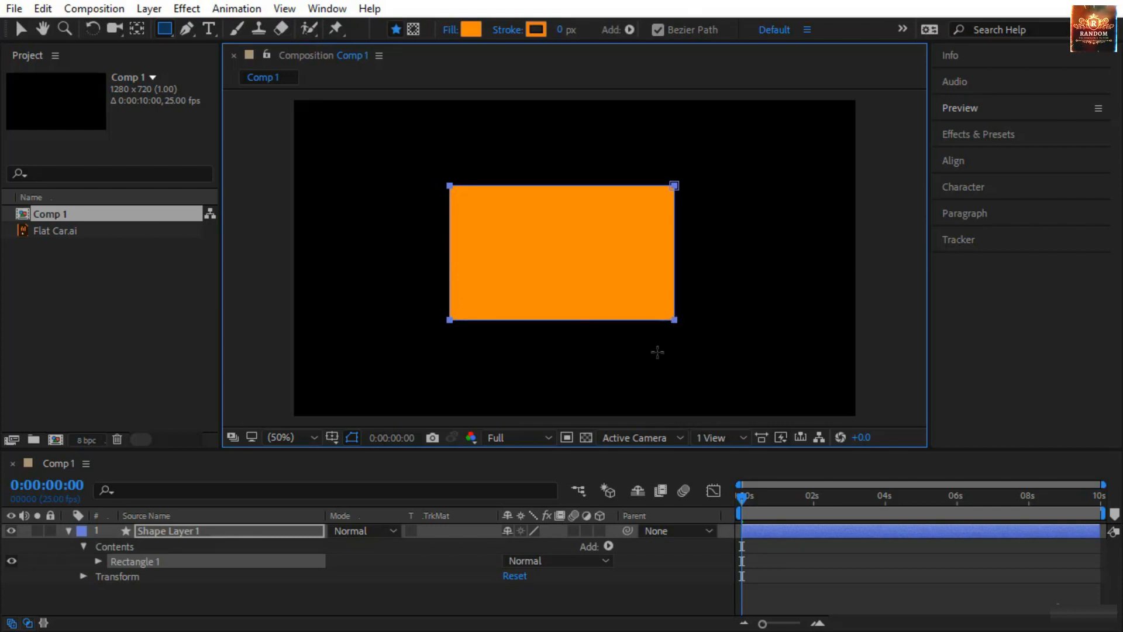
# Expand Rectangle 1 in the shape layer's contents and select the Path property of Path 1
pyautogui.click(98, 561)
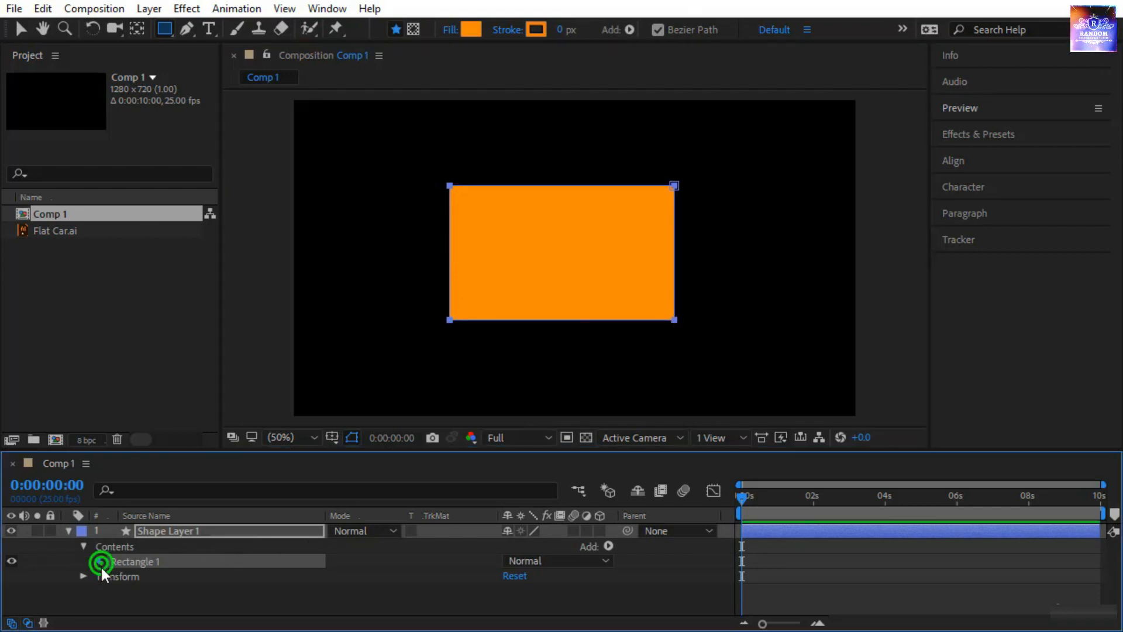
pyautogui.click(110, 564)
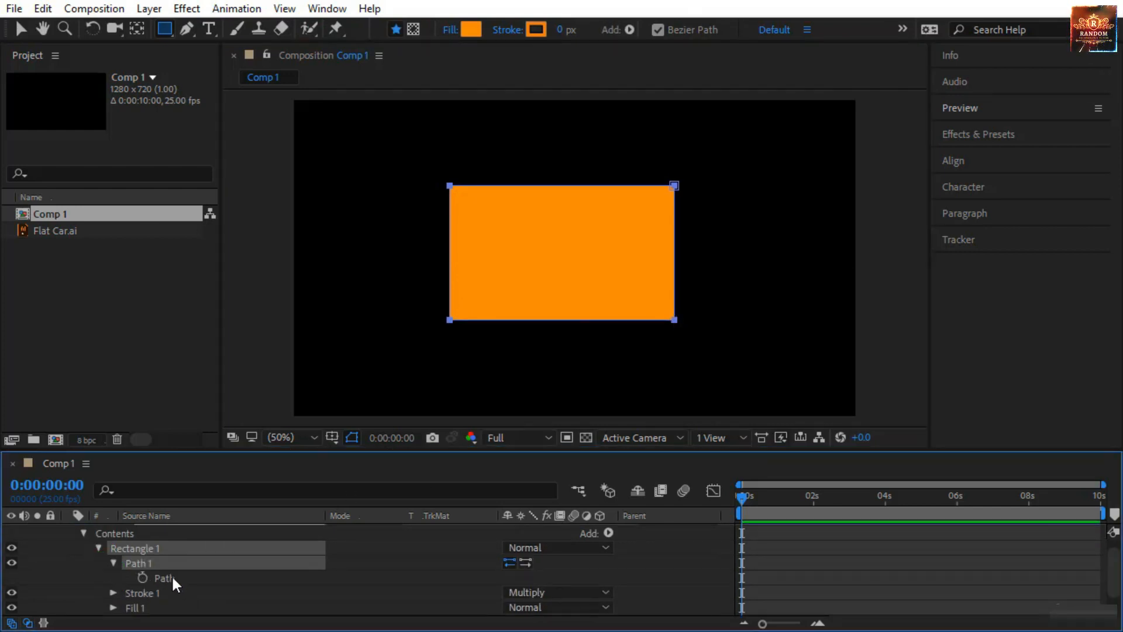
pyautogui.click(168, 576)
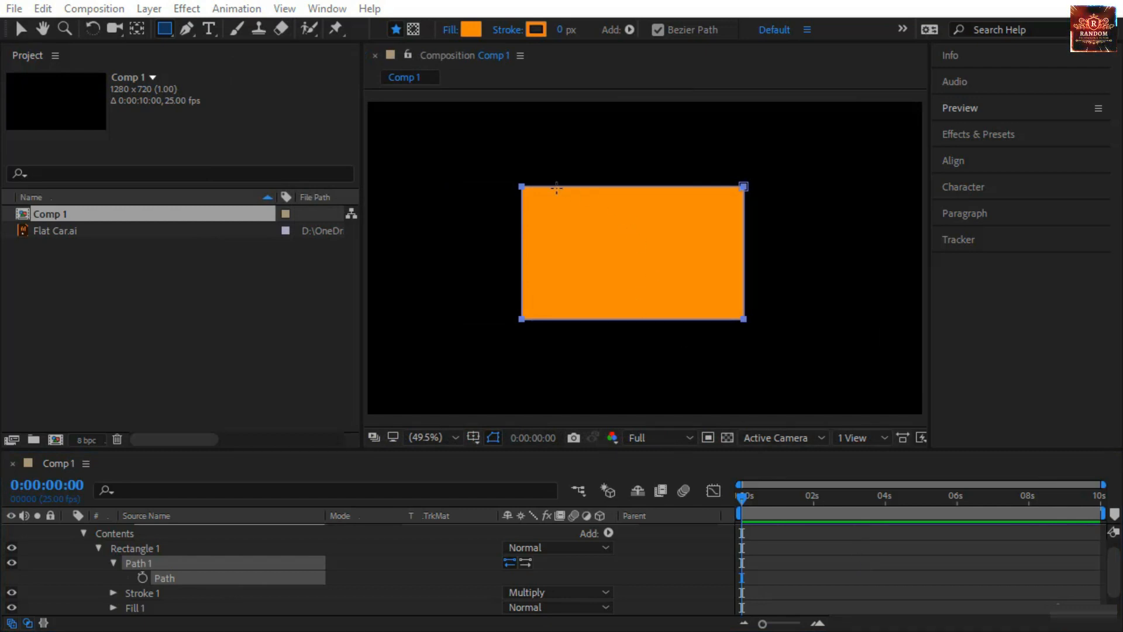
# Keyframe the rectangle's path at 0:00:00:00 and distort it at 0:00:04:03 by moving its corner points
pyautogui.click(146, 577)
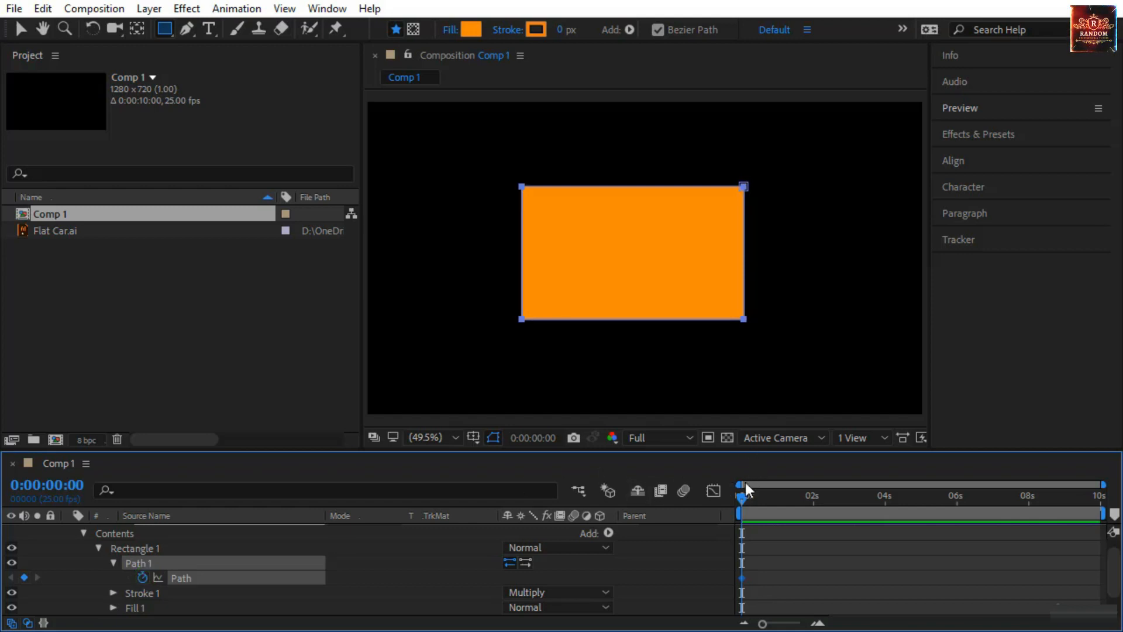
pyautogui.moveTo(740, 497); pyautogui.dragTo(888, 516)
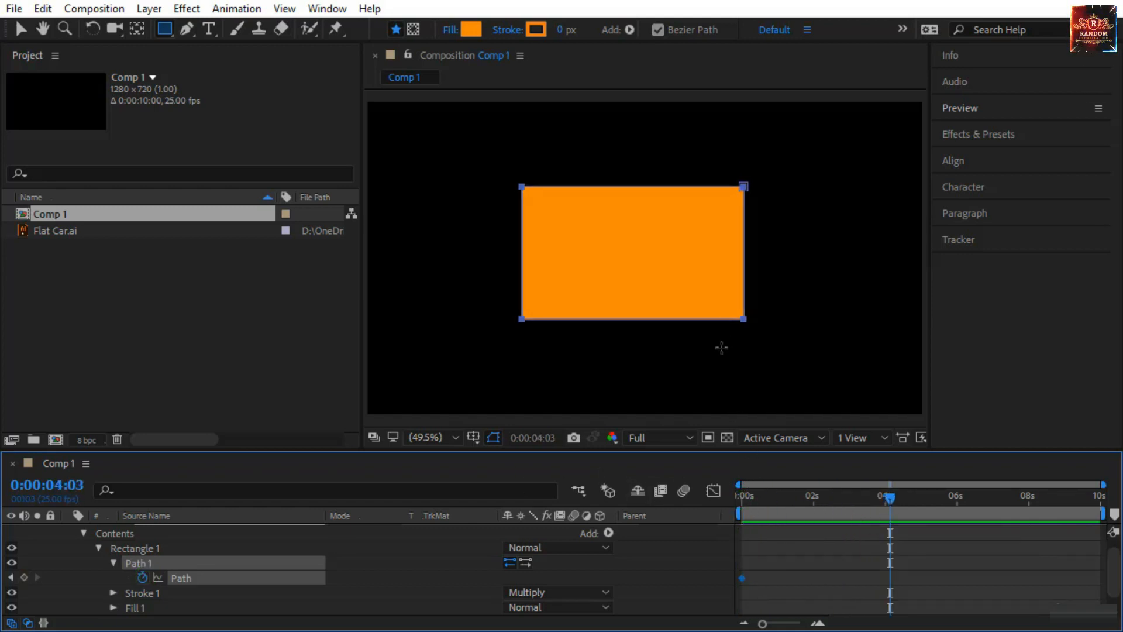
pyautogui.press('v')
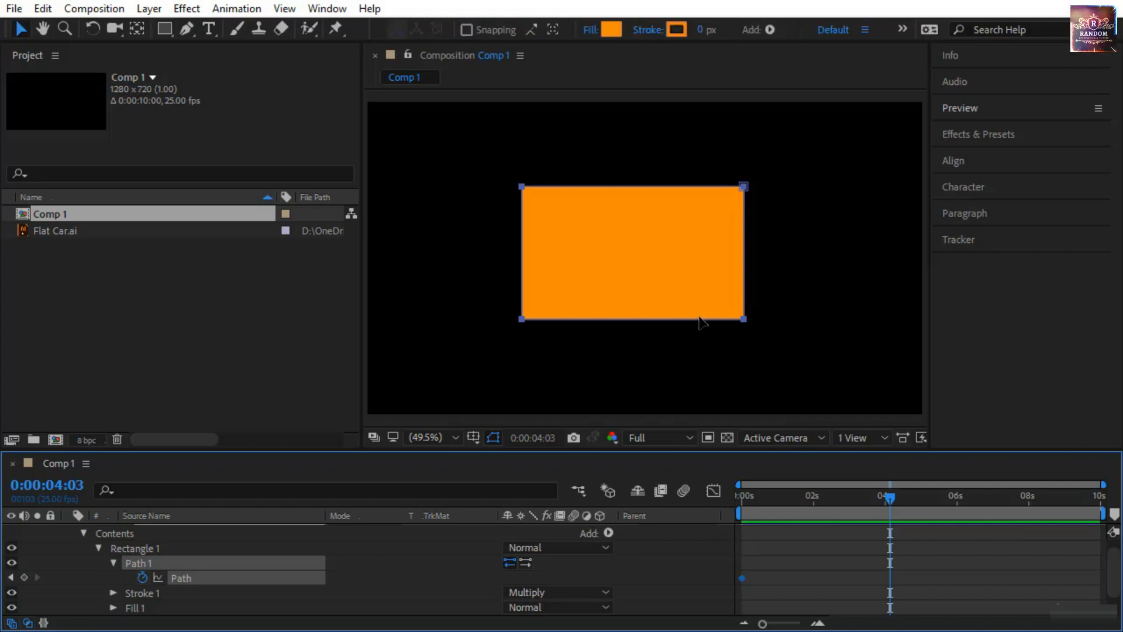
pyautogui.click(704, 320)
pyautogui.moveTo(743, 319); pyautogui.dragTo(830, 374)
pyautogui.moveTo(744, 186); pyautogui.dragTo(769, 175)
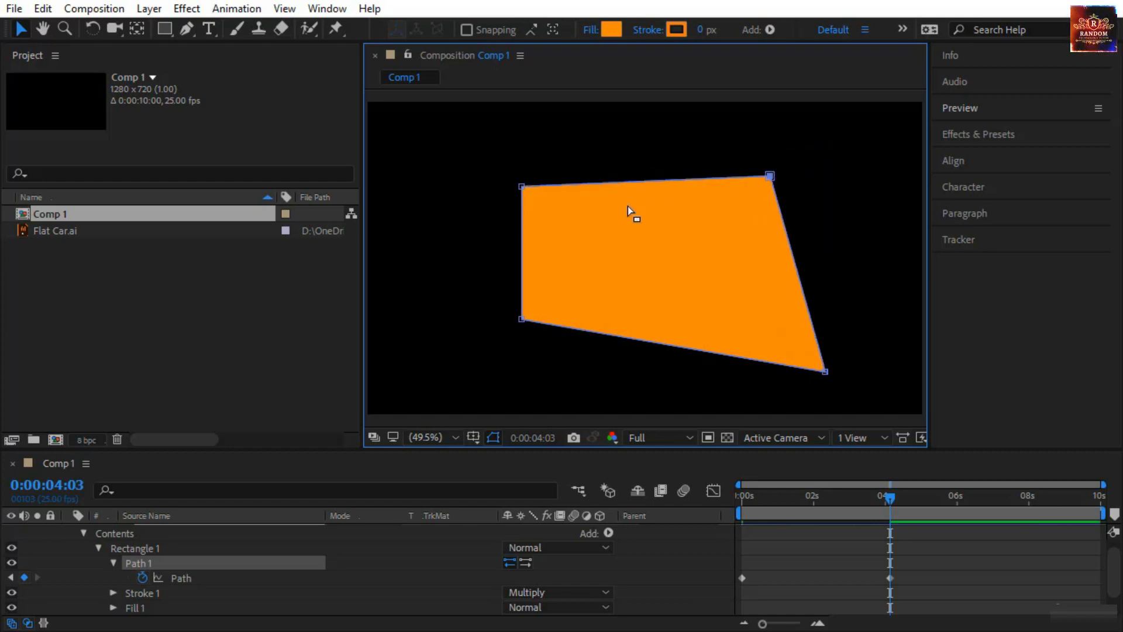
pyautogui.click(524, 188)
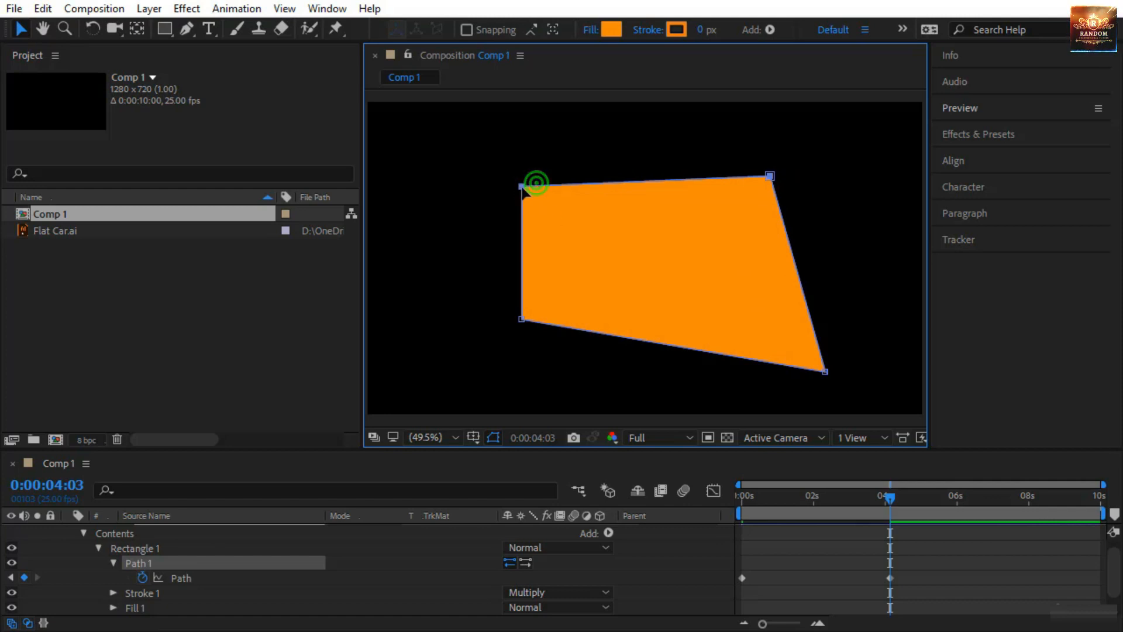
pyautogui.moveTo(522, 188); pyautogui.dragTo(477, 202)
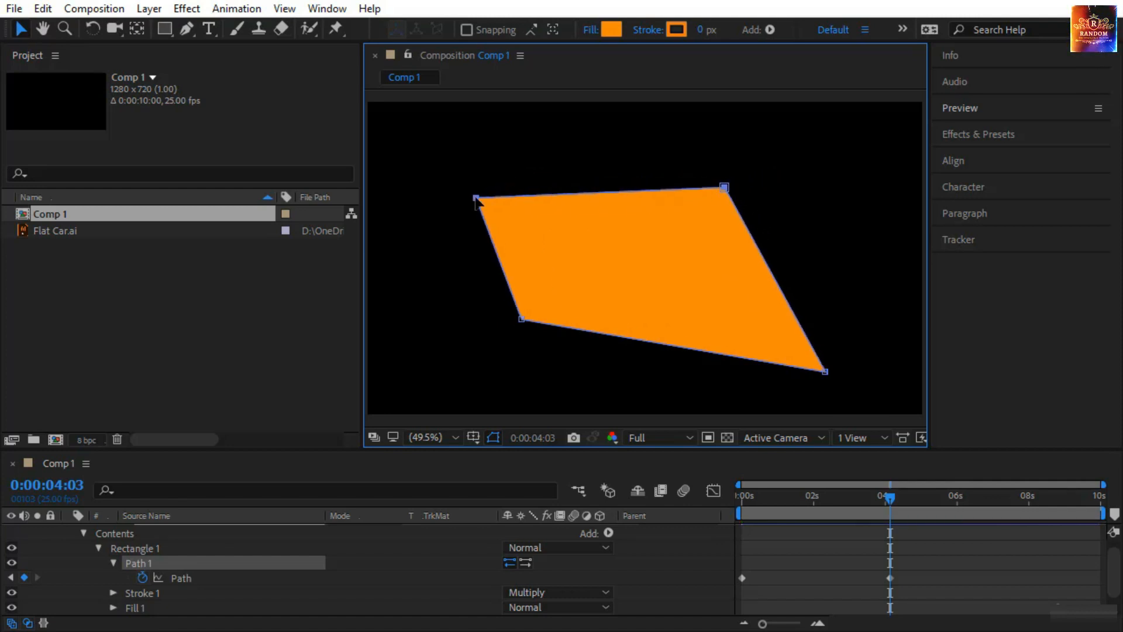
pyautogui.moveTo(522, 319); pyautogui.dragTo(483, 354)
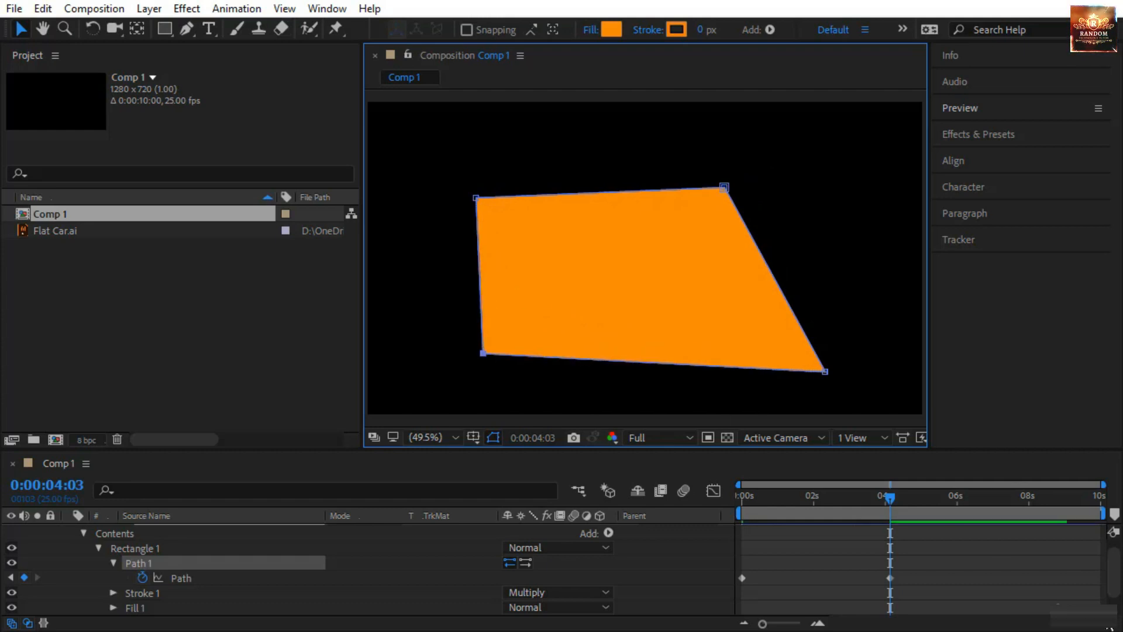
# Return to the start of the composition, delete both path keyframes and deselect the rectangle
pyautogui.moveTo(893, 507); pyautogui.dragTo(743, 562)
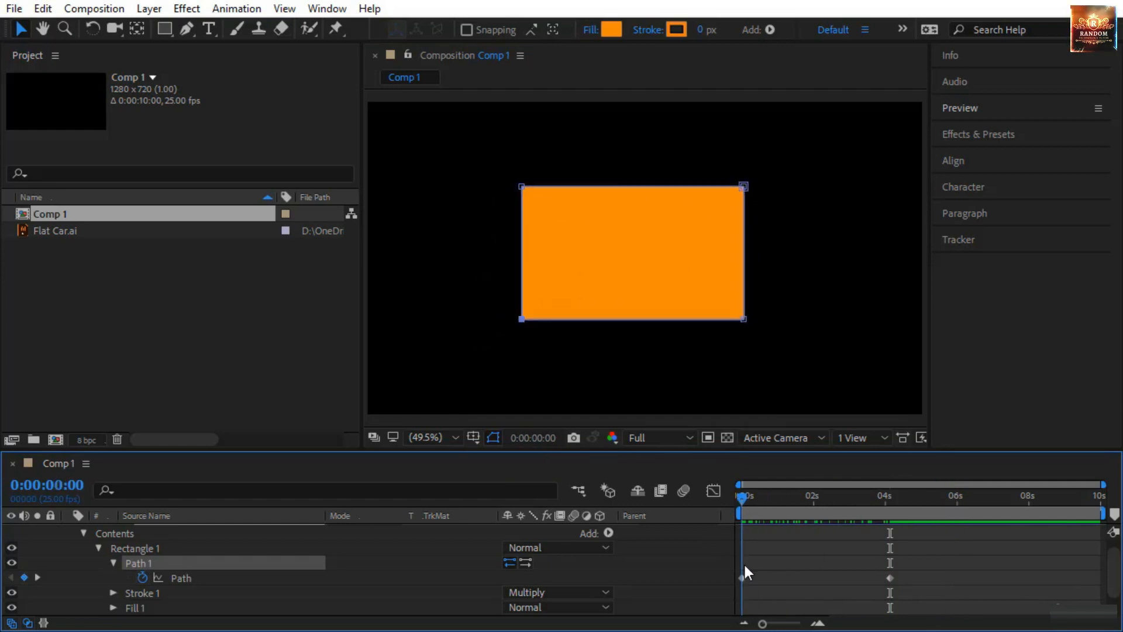
pyautogui.moveTo(912, 563); pyautogui.dragTo(740, 592)
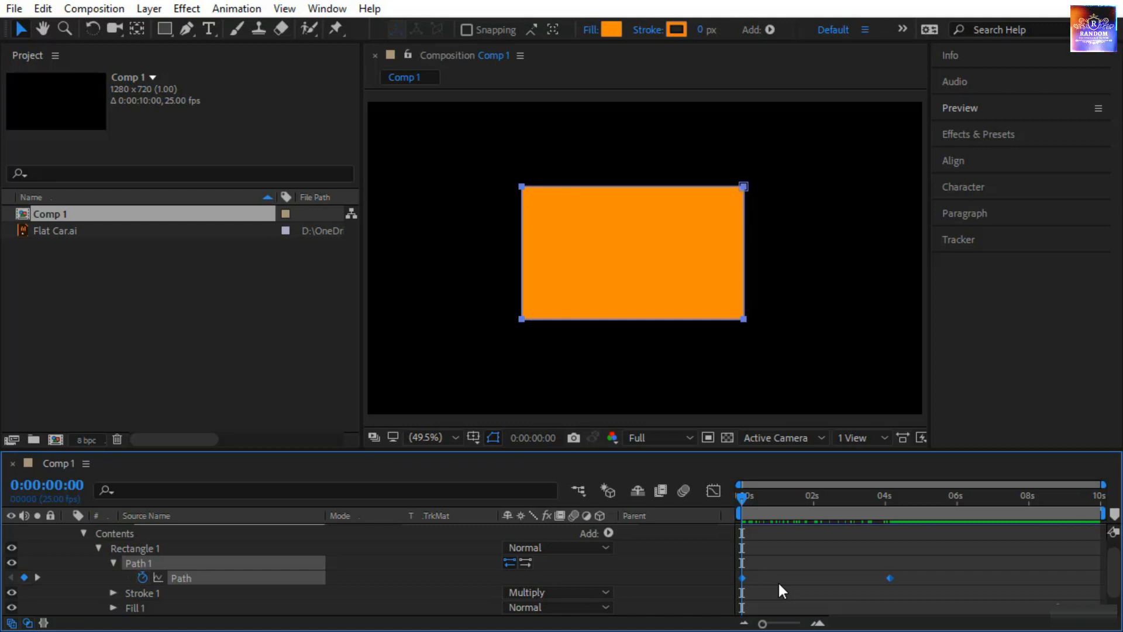
pyautogui.press('Delete')
pyautogui.click(476, 366)
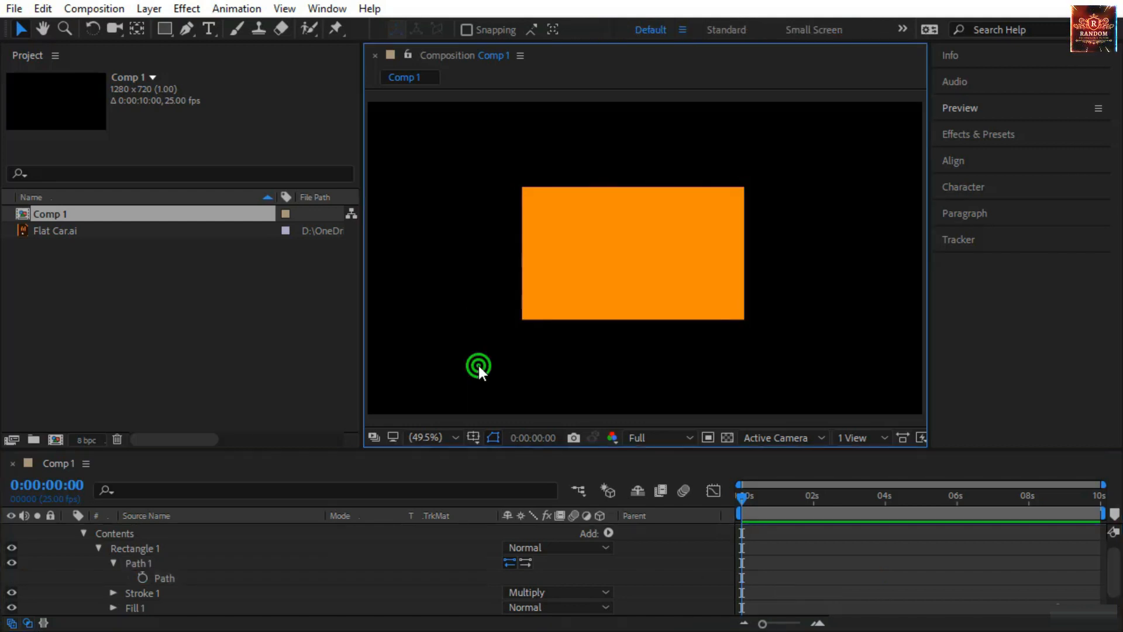
# Select the rectangle's Path property and open the Create Nulls From Paths script
pyautogui.click(554, 300)
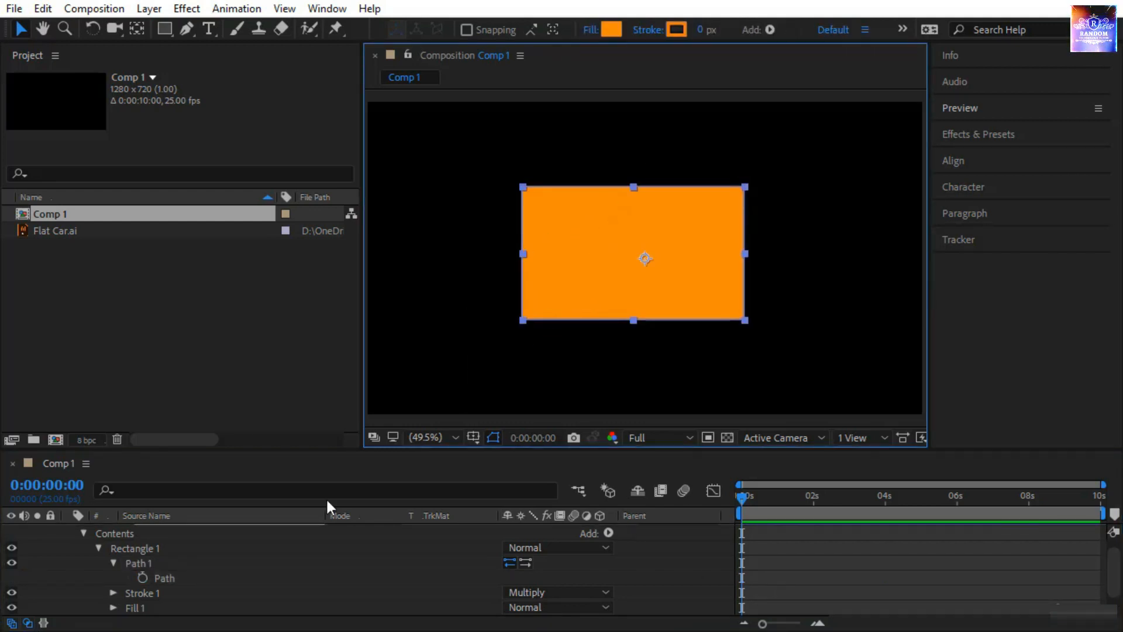
pyautogui.click(176, 577)
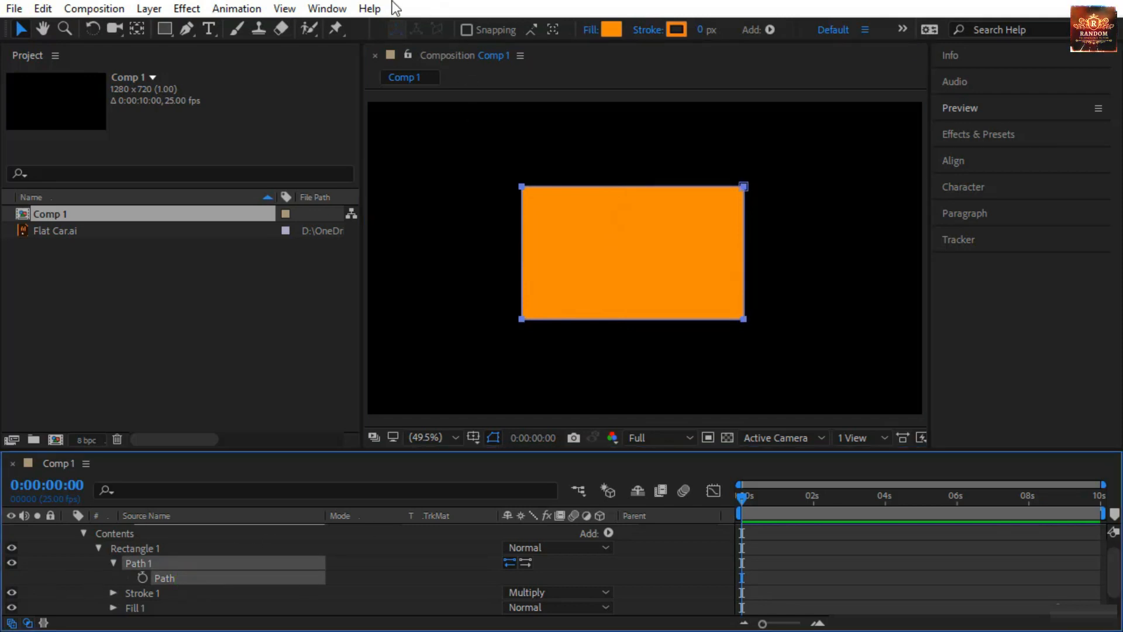
pyautogui.click(331, 11)
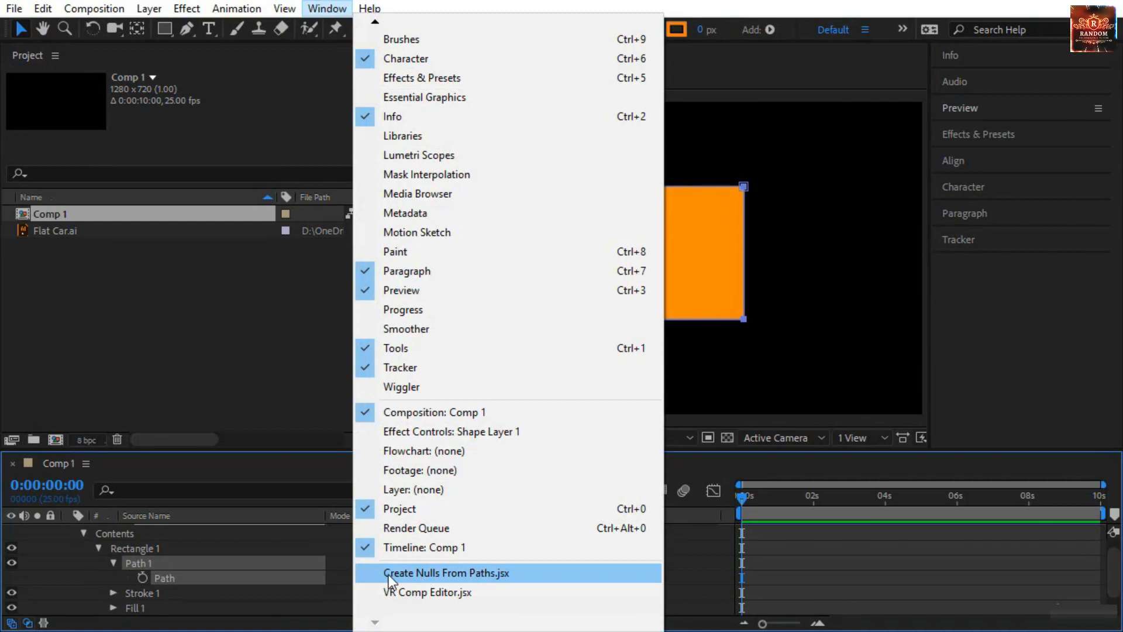
pyautogui.click(524, 575)
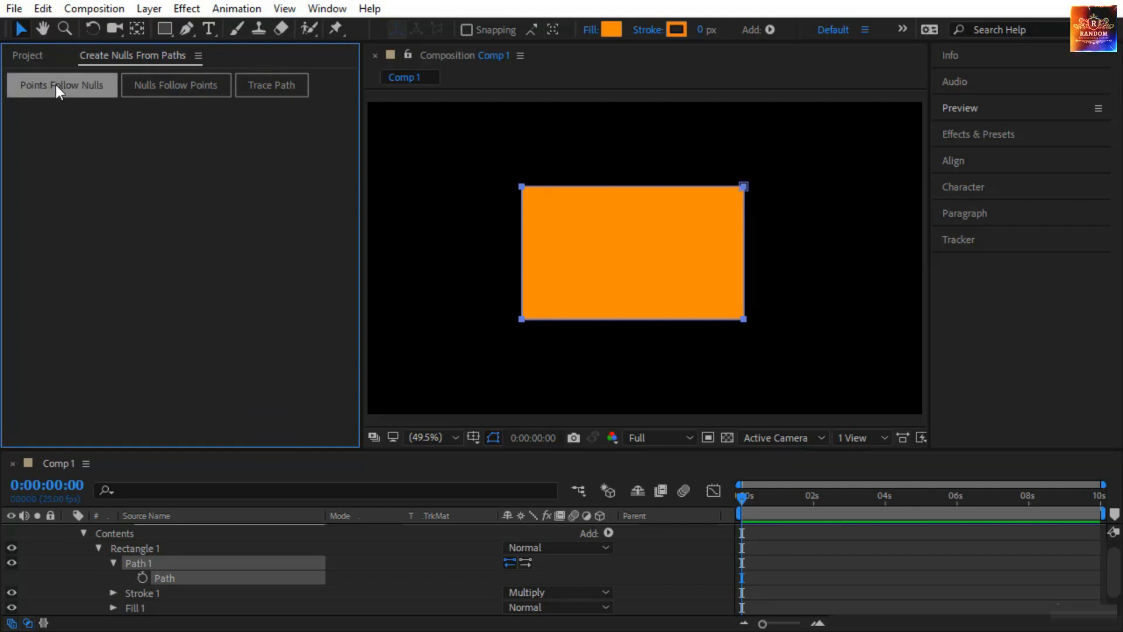
# Try running Points Follow Nulls with only Shape Layer 1 selected instead of its path
pyautogui.click(177, 576)
pyautogui.scroll(1, 175, 564)
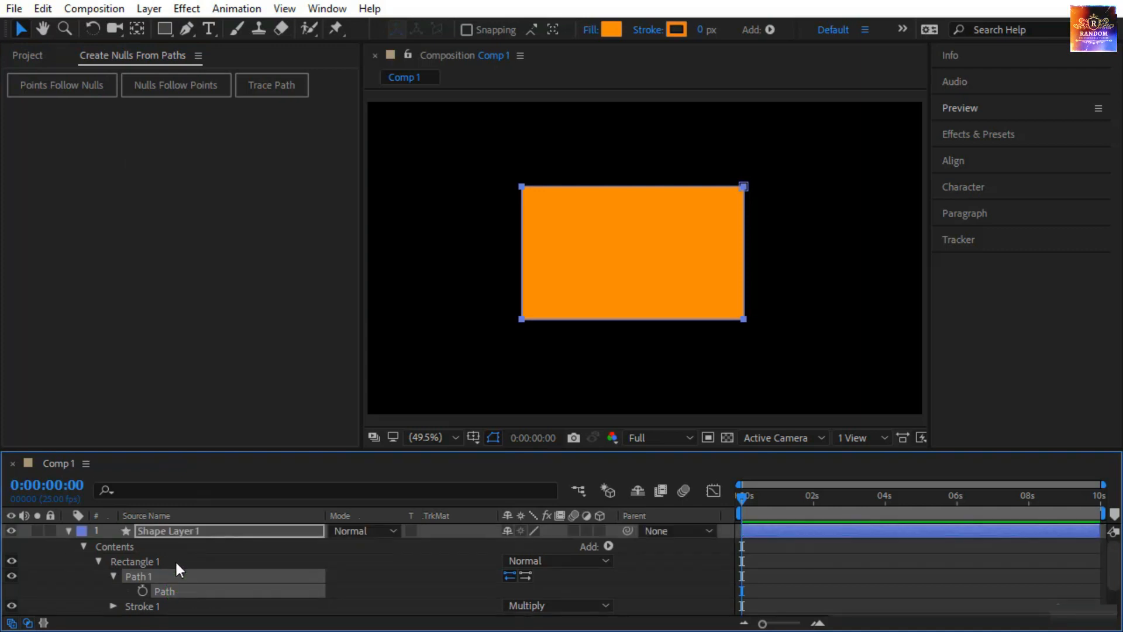
pyautogui.click(193, 534)
pyautogui.click(50, 87)
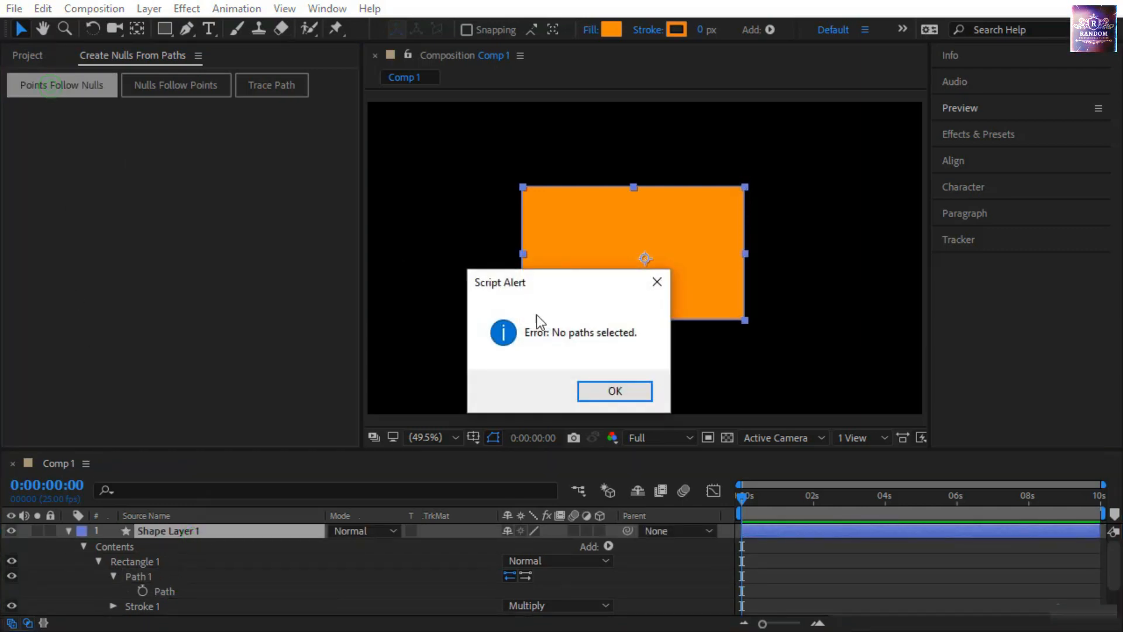
pyautogui.click(614, 390)
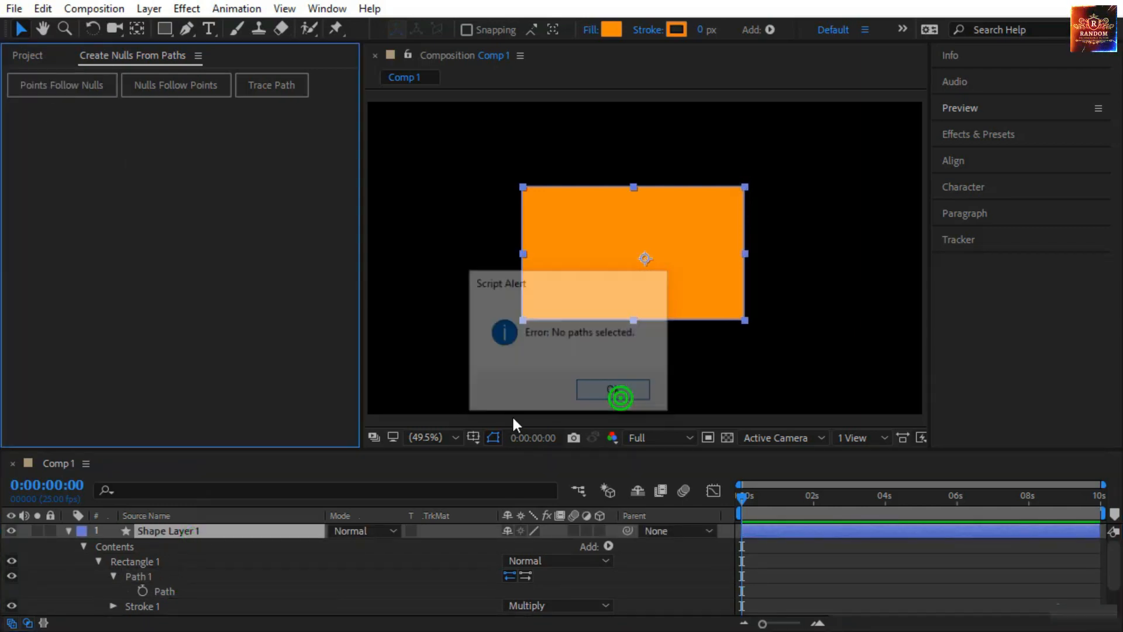
# Run Points Follow Nulls on the rectangle's Path property and give the four null layers a Yellow label
pyautogui.click(181, 590)
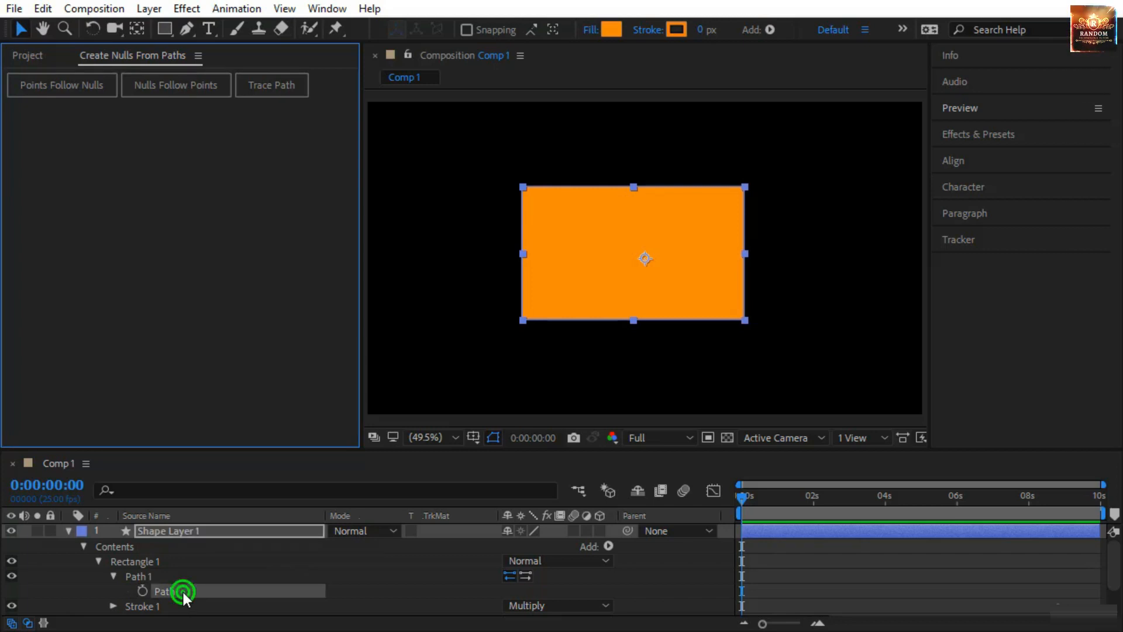
pyautogui.click(83, 90)
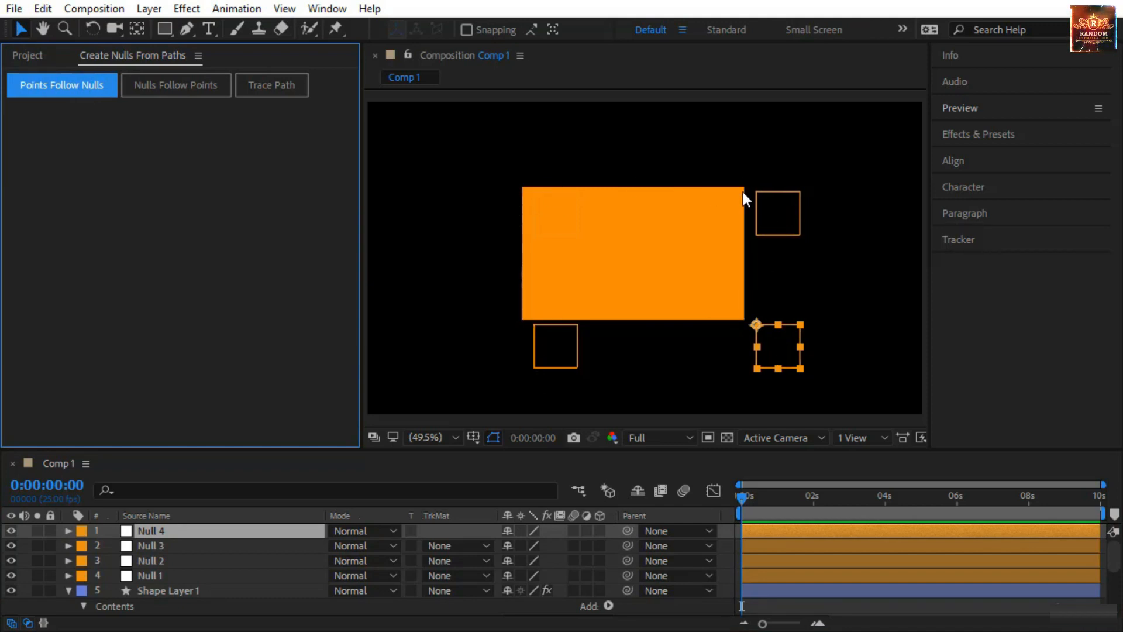
pyautogui.keyDown('shift'); pyautogui.click(185, 576); pyautogui.keyUp('shift')
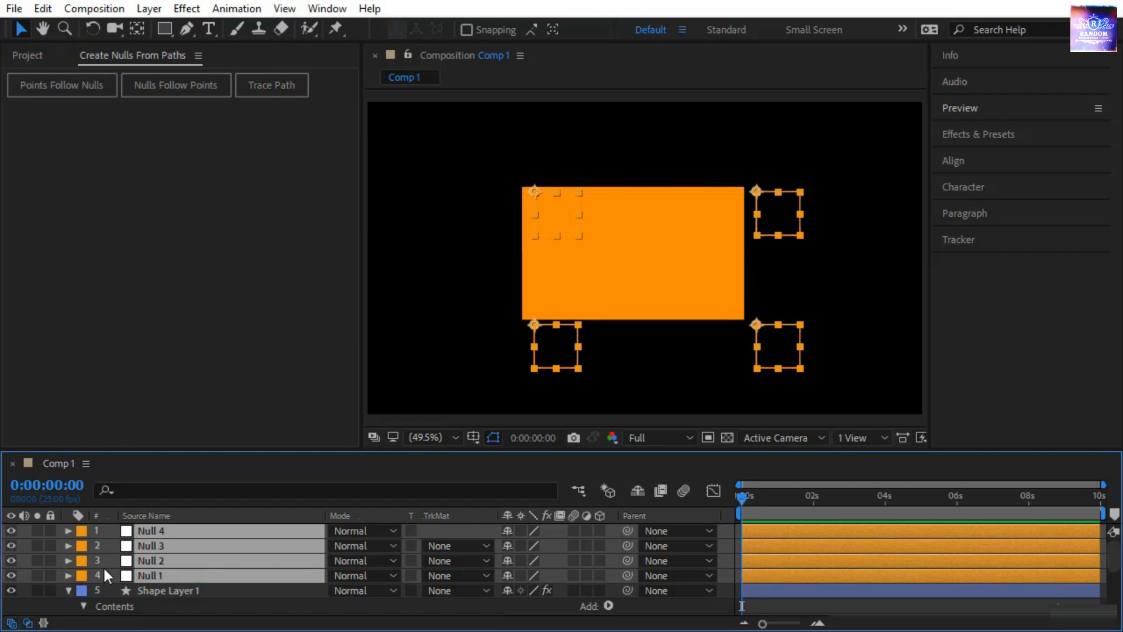
pyautogui.click(85, 578)
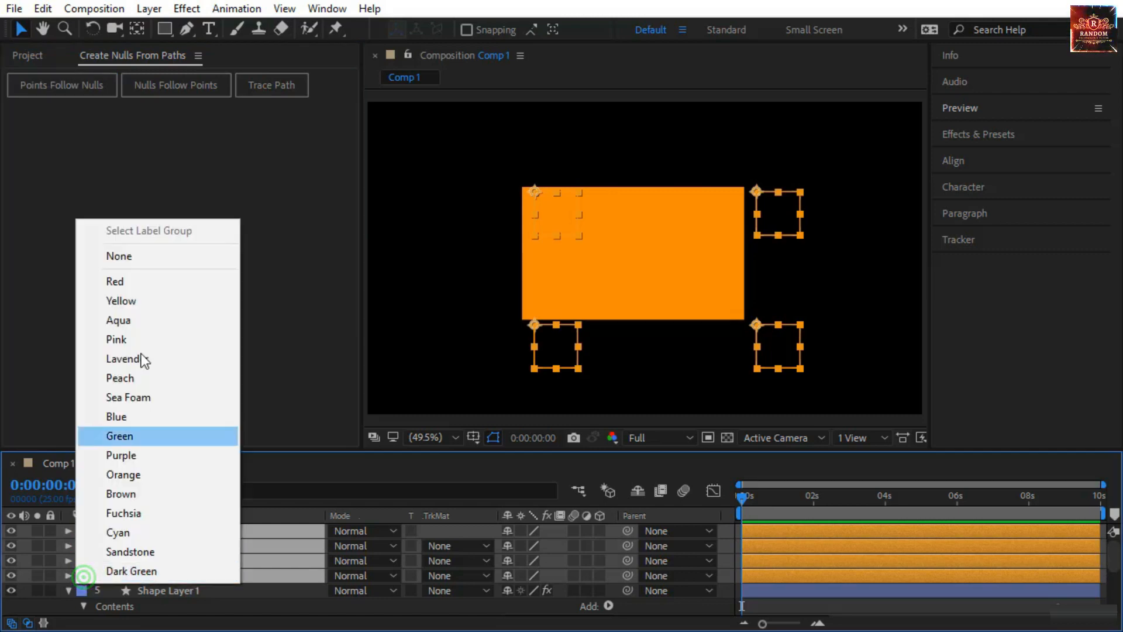
pyautogui.click(156, 300)
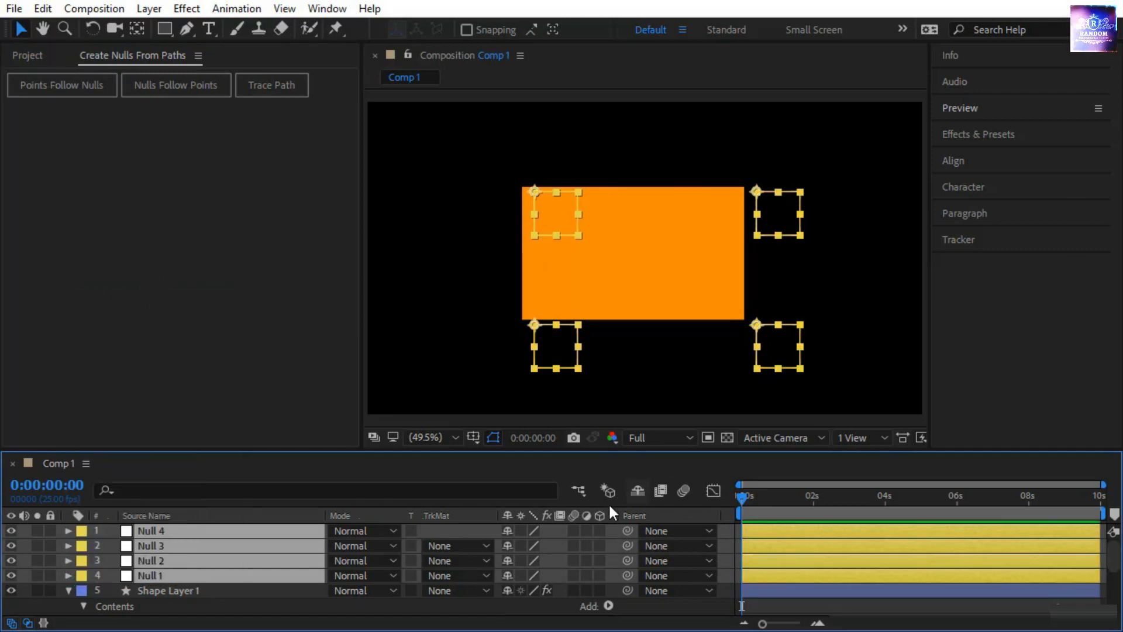
pyautogui.click(588, 515)
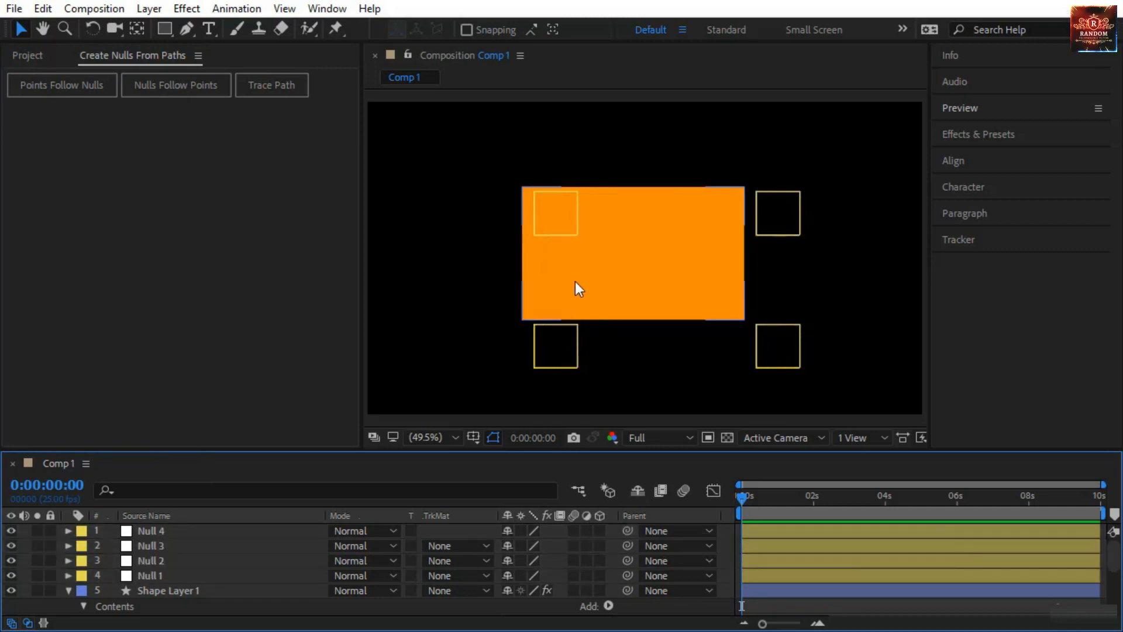
# Select each of the four corner nulls in turn to identify its layer and the rectangle point it controls
pyautogui.click(570, 229)
pyautogui.click(770, 220)
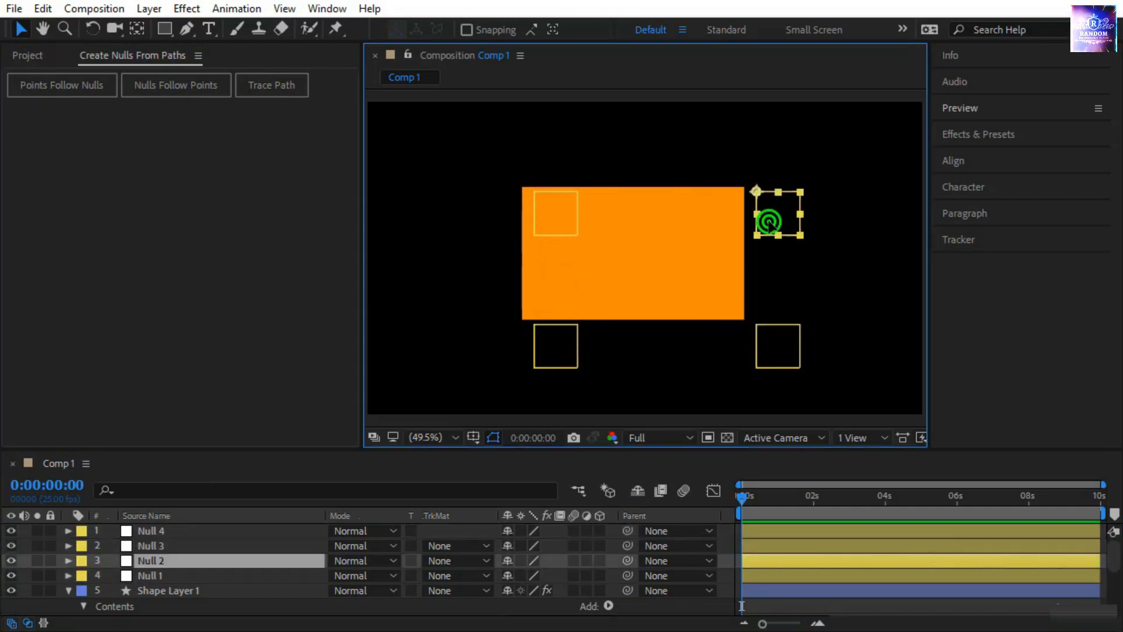
pyautogui.click(785, 354)
pyautogui.click(550, 348)
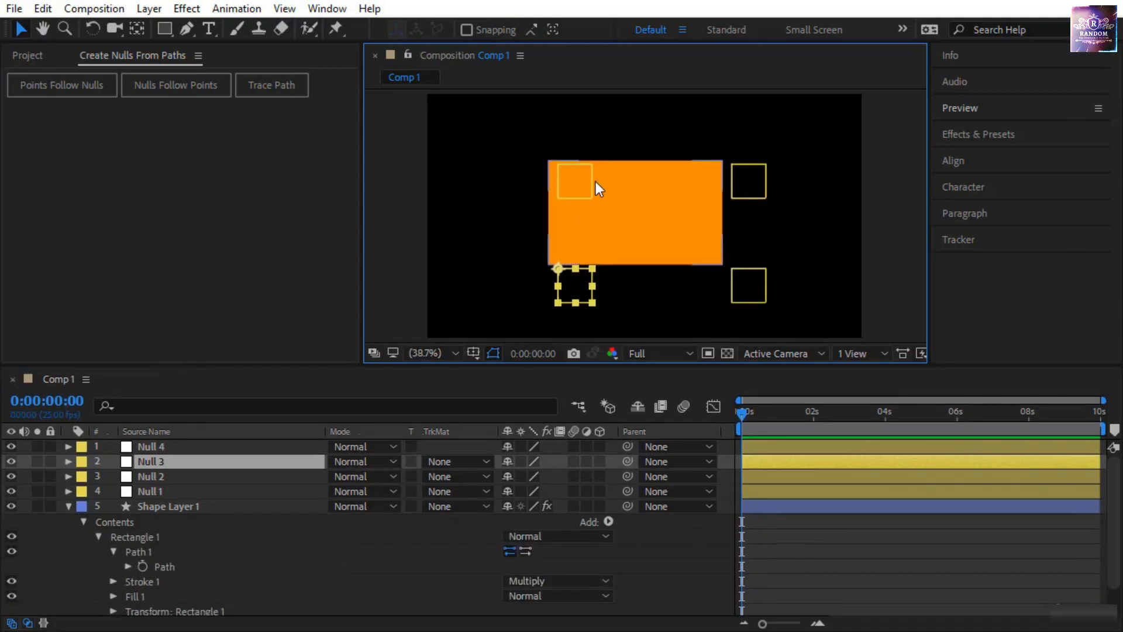
# Try reshaping the rectangle by moving Null 1 up and outward, Null 2 down and outward, and Null 3 inward and down
pyautogui.click(749, 179)
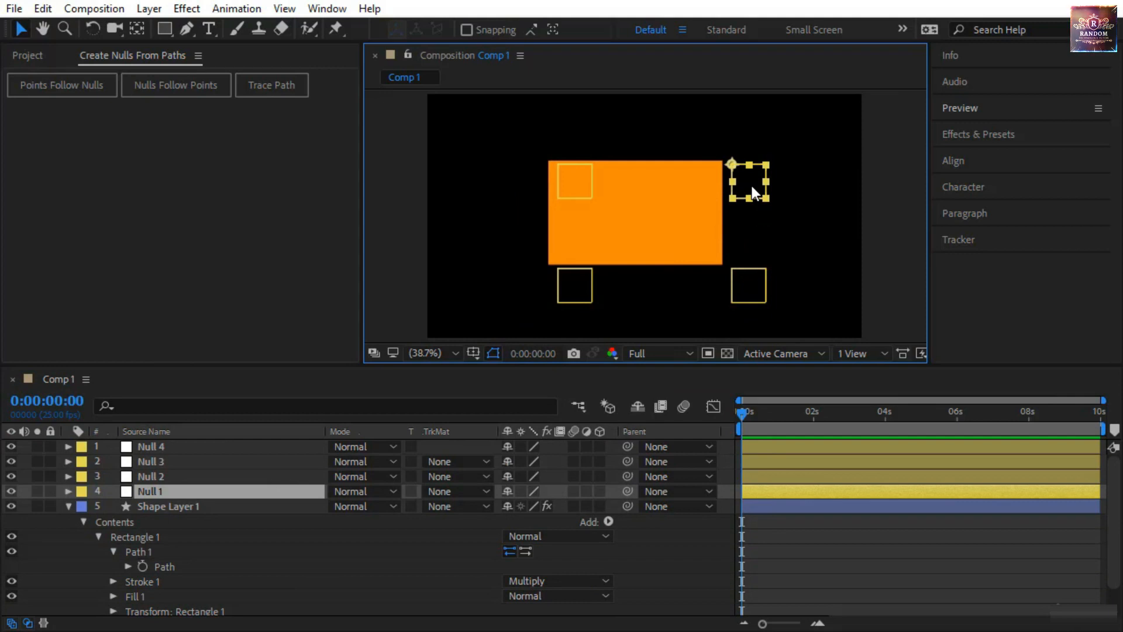
pyautogui.moveTo(753, 184); pyautogui.dragTo(776, 140)
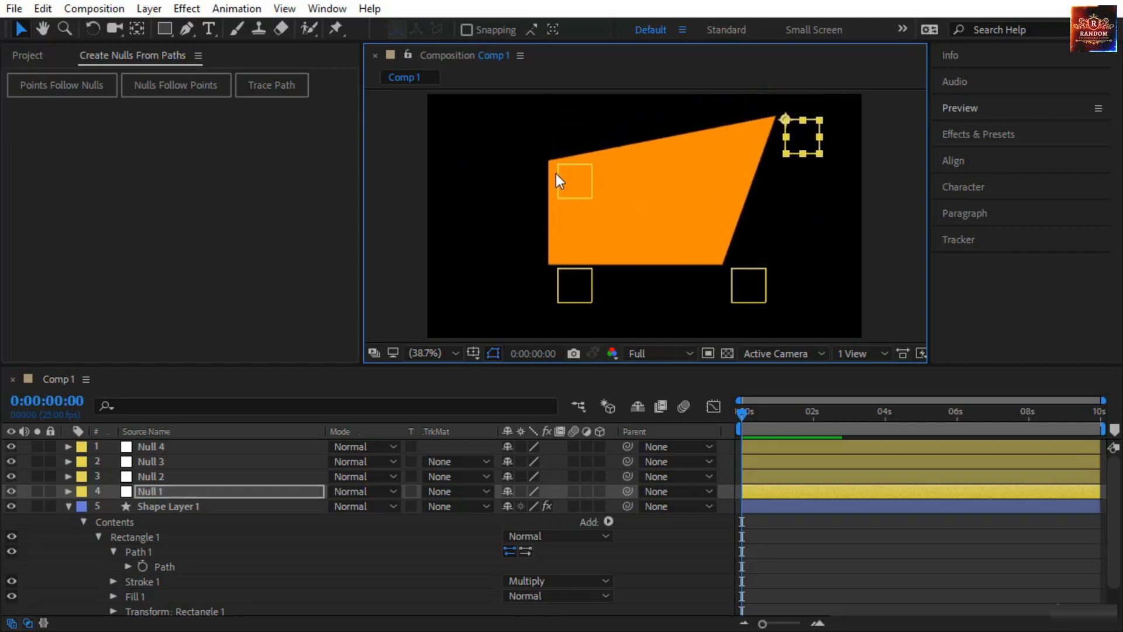
pyautogui.moveTo(570, 176); pyautogui.dragTo(499, 234)
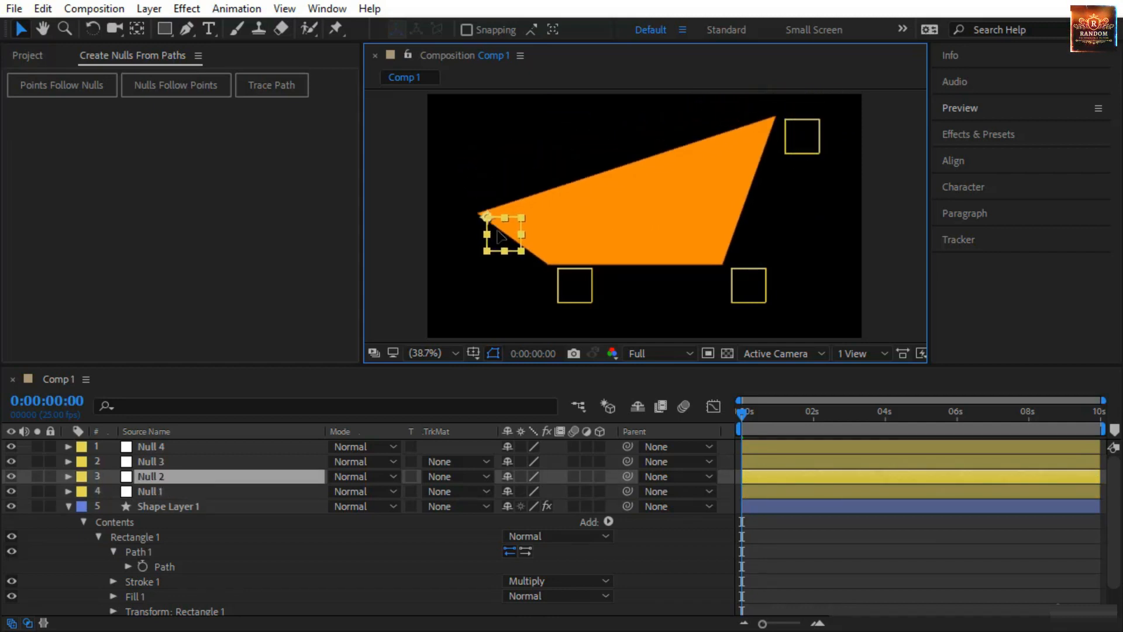
pyautogui.click(560, 283)
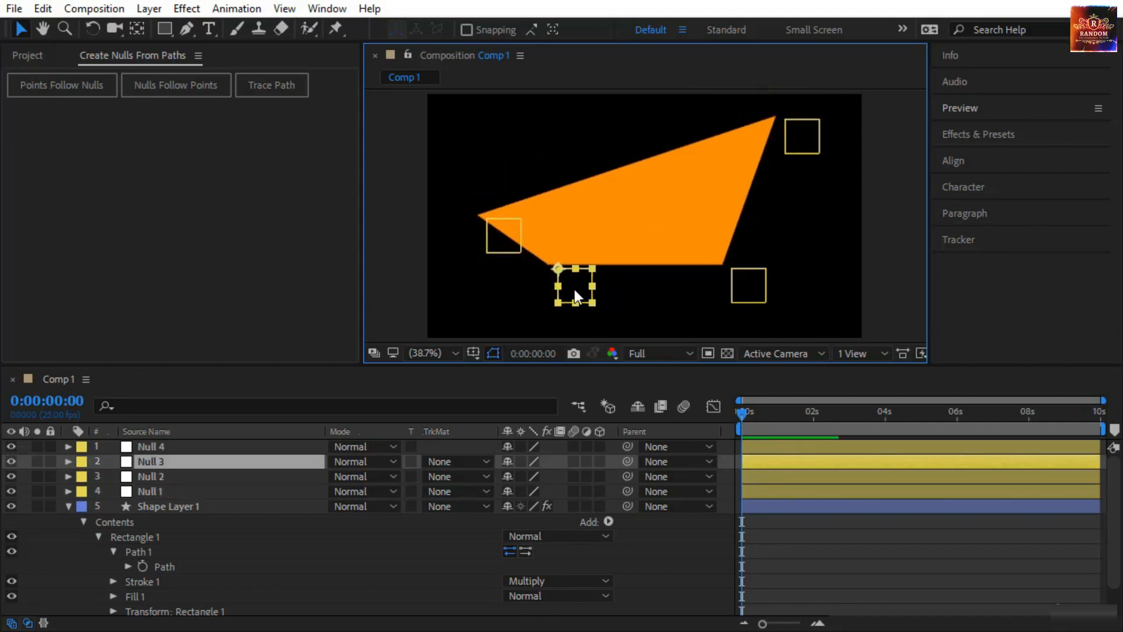
pyautogui.moveTo(574, 289); pyautogui.dragTo(661, 314)
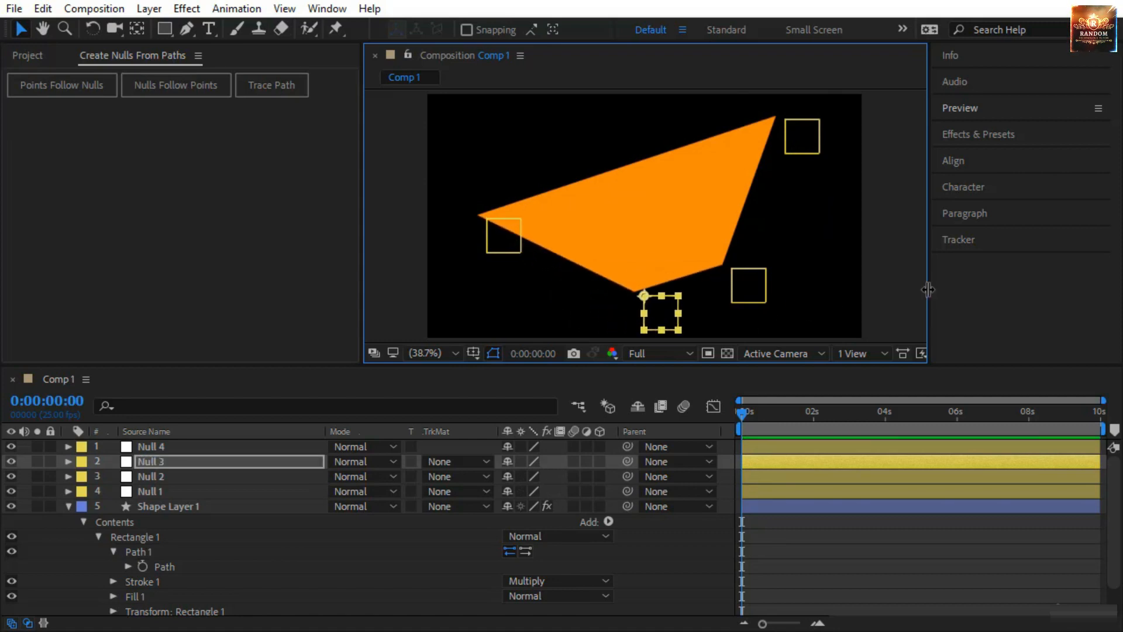
# Undo the moves of Null 1, Null 2 and Null 3
pyautogui.hotkey('ctrl', 'z')
pyautogui.hotkey('ctrl', 'z')
pyautogui.hotkey('ctrl', 'z')
pyautogui.hotkey('ctrl', 'z')
pyautogui.hotkey('ctrl', 'z')
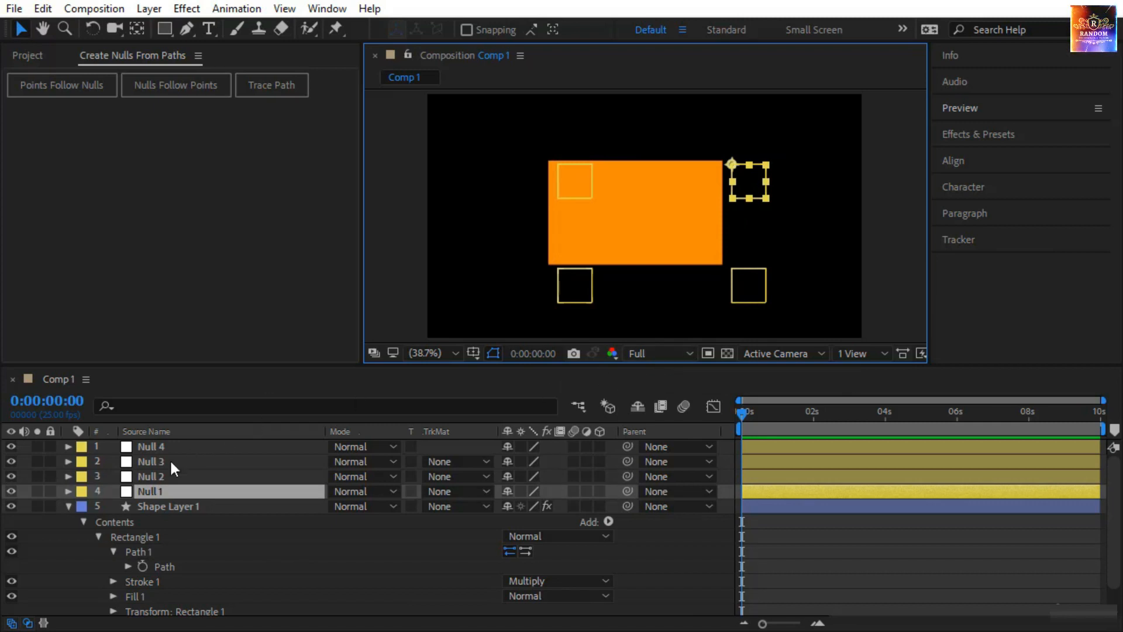
# Collapse Shape Layer 1 and set Position keyframes on all four null layers at 0:00:00:00
pyautogui.click(69, 507)
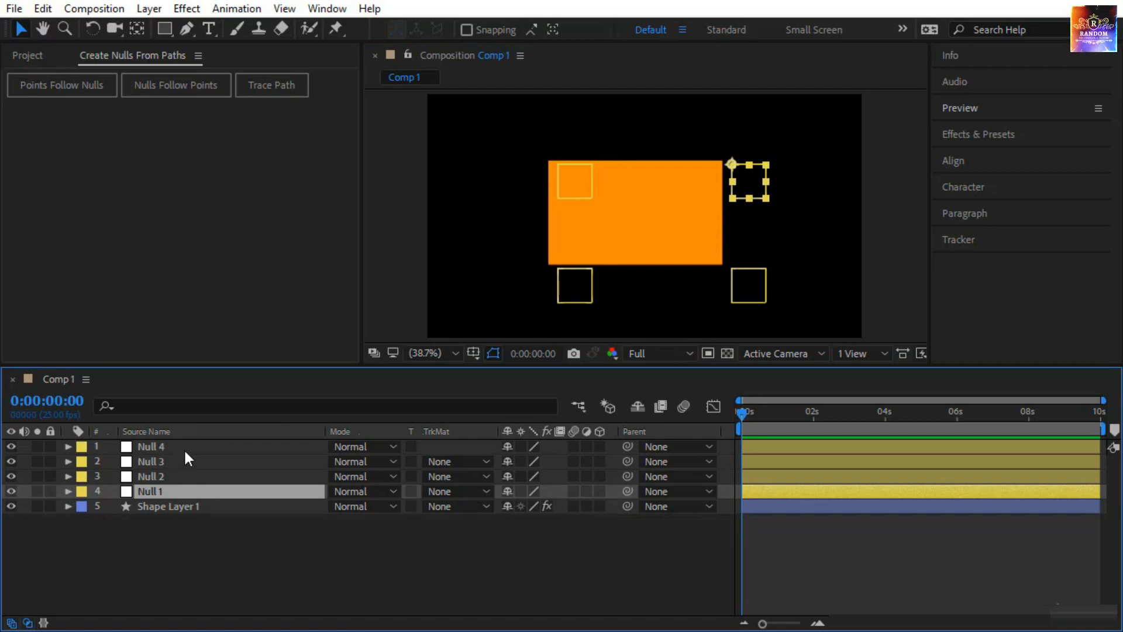
pyautogui.keyDown('shift'); pyautogui.click(186, 451); pyautogui.keyUp('shift')
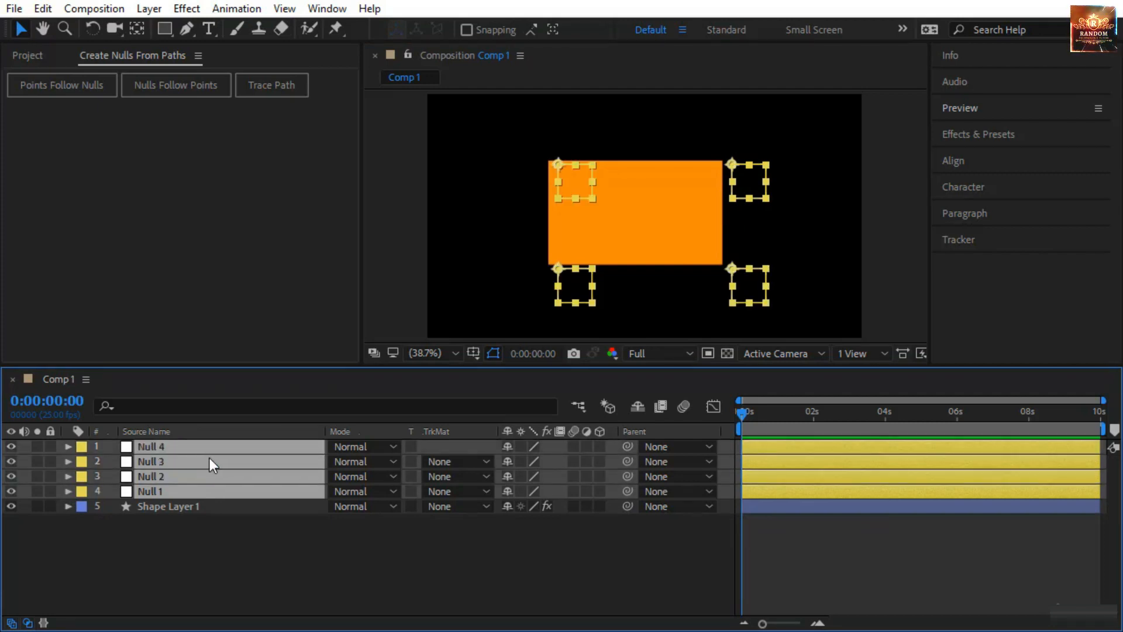
pyautogui.press('p')
pyautogui.click(114, 461)
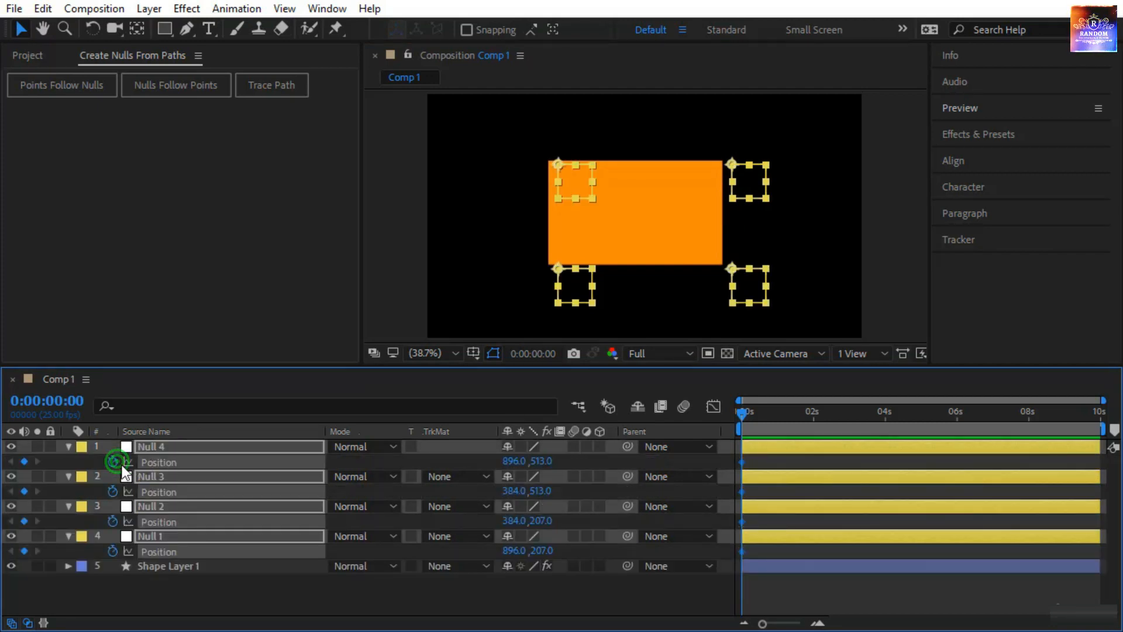
# At 0:00:08:02, move Null 4 to about 1144, 446 and Null 1 to about 1118, 47, and curve both motion paths
pyautogui.moveTo(739, 411); pyautogui.dragTo(1030, 434)
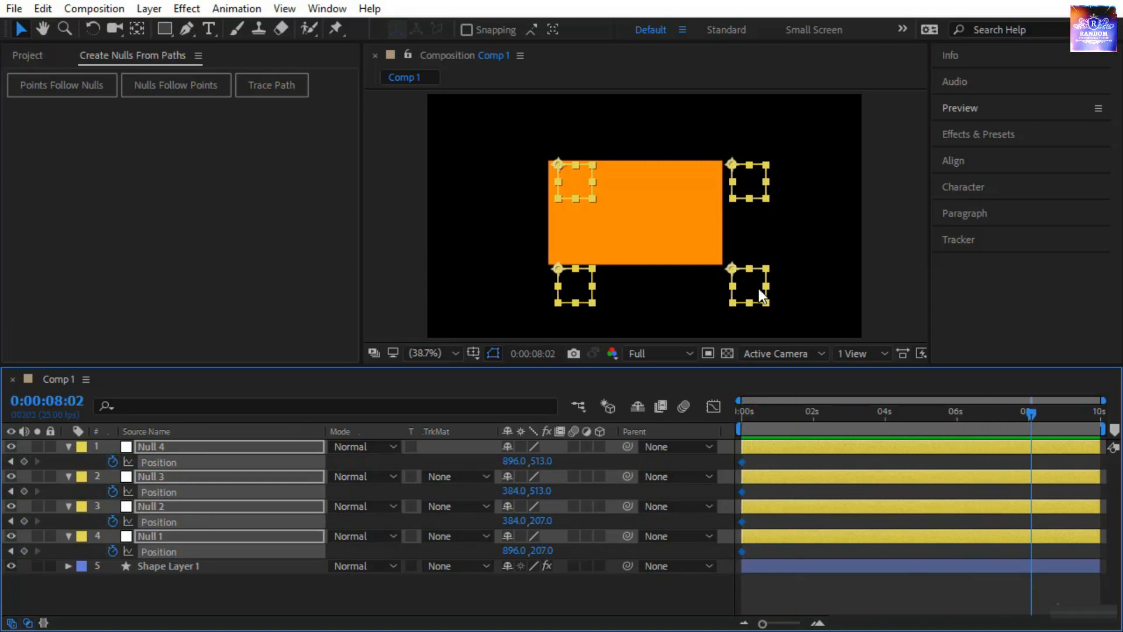
pyautogui.click(813, 276)
pyautogui.click(752, 291)
pyautogui.moveTo(753, 290); pyautogui.dragTo(791, 321)
pyautogui.click(755, 180)
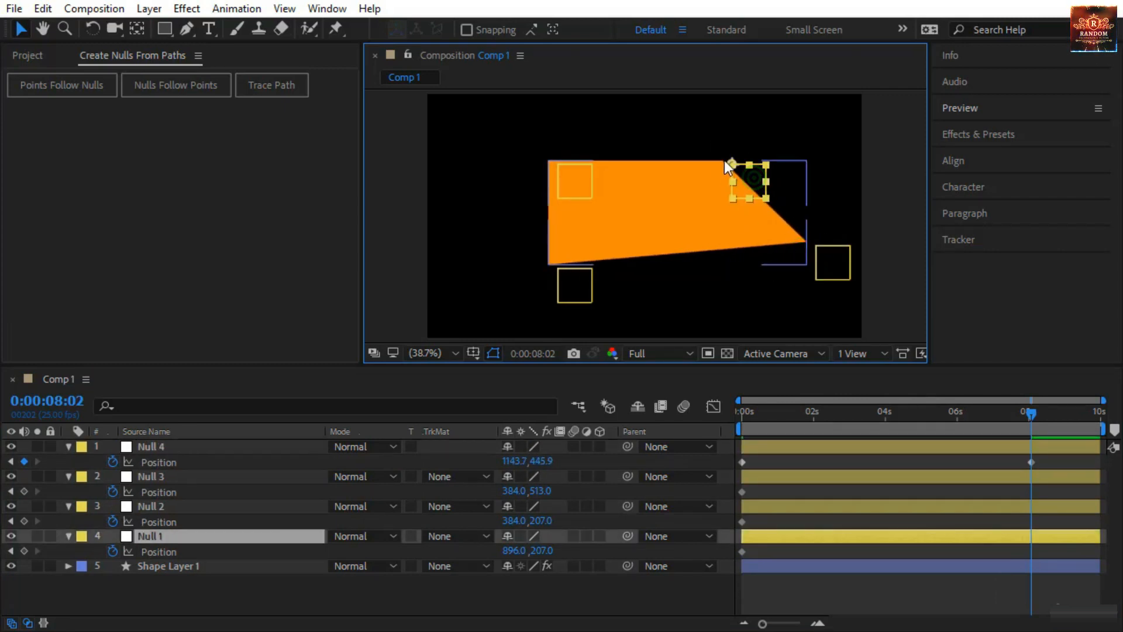
pyautogui.moveTo(757, 178); pyautogui.dragTo(833, 124)
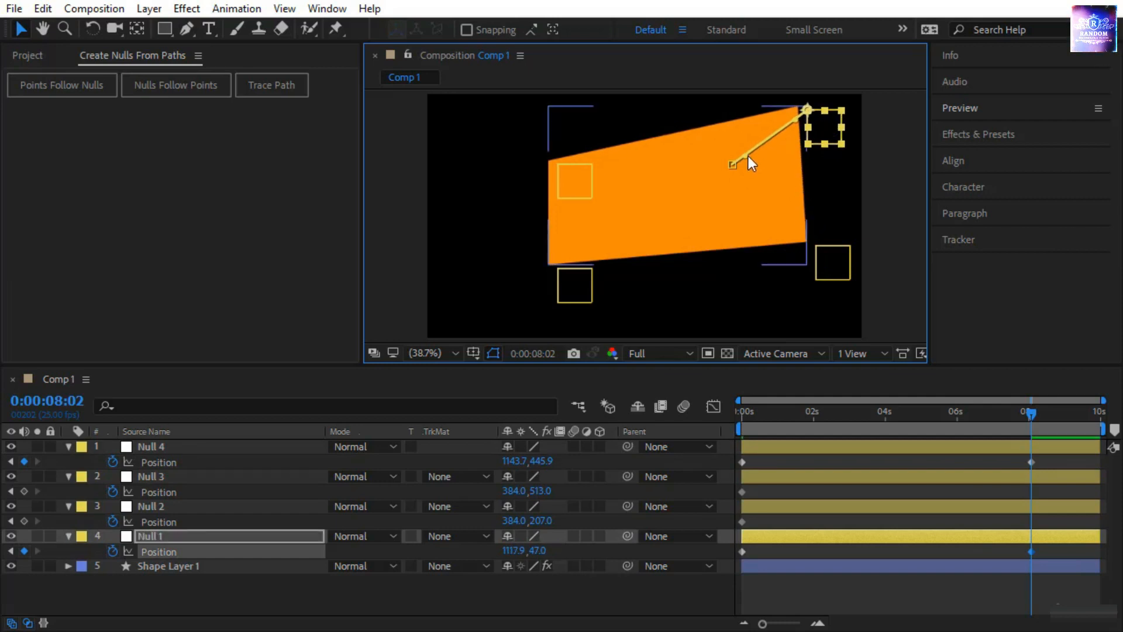
pyautogui.moveTo(746, 156); pyautogui.dragTo(582, 127)
# At the same time, move Null 2 to about 110, 130 and Null 3 to about 154, 601, and curve their motion paths
pyautogui.click(570, 187)
pyautogui.moveTo(571, 187); pyautogui.dragTo(508, 242)
pyautogui.click(563, 275)
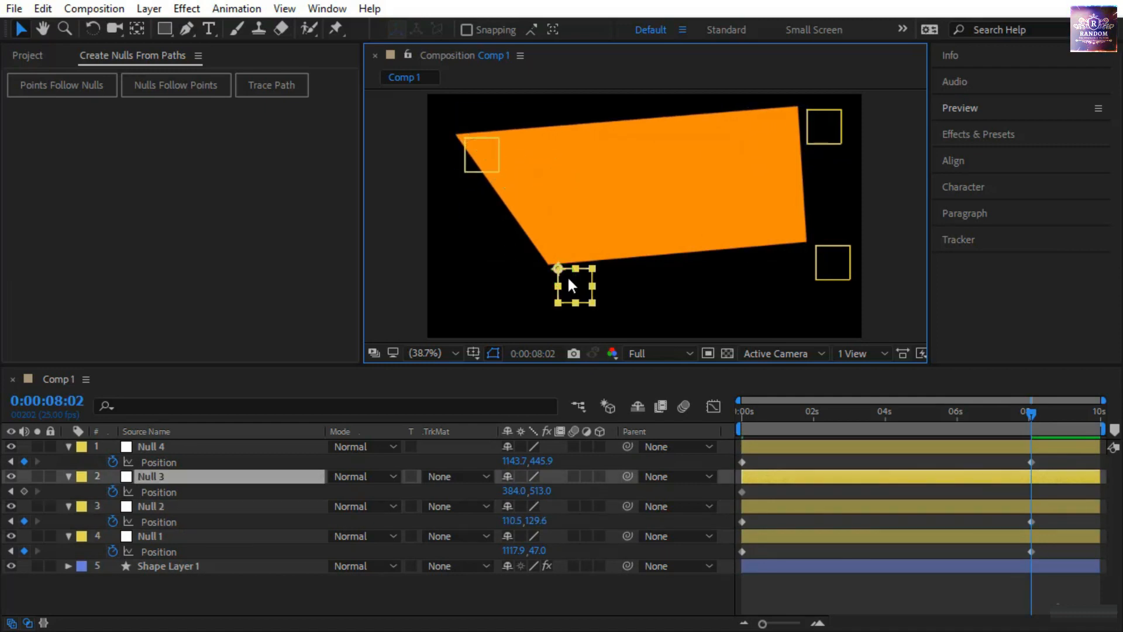
pyautogui.moveTo(556, 289); pyautogui.dragTo(660, 323)
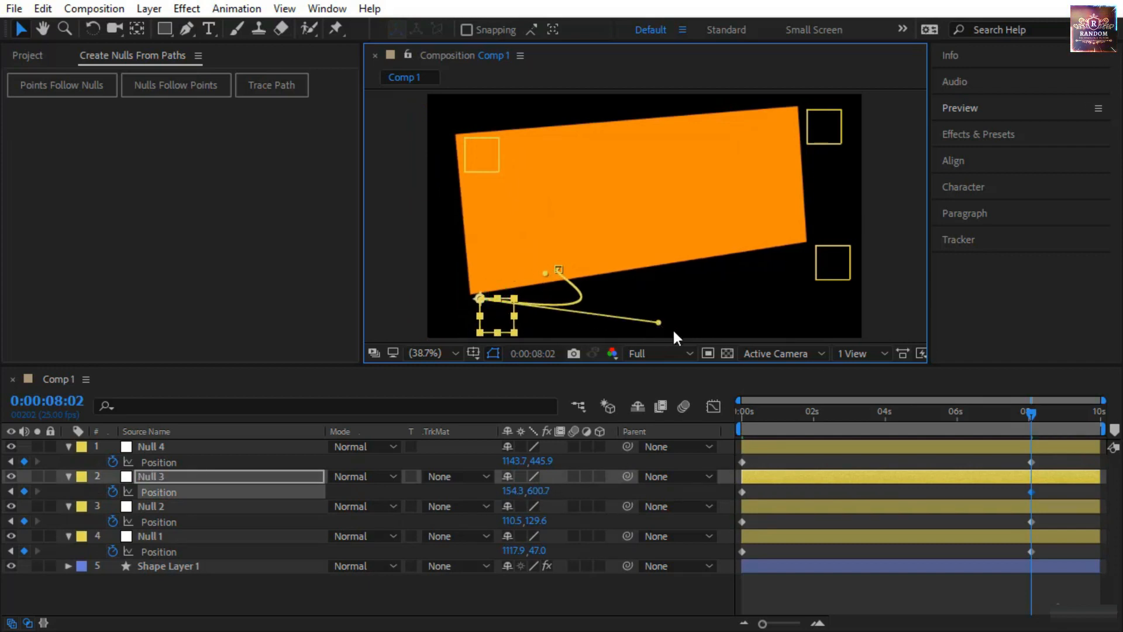
# Preview the null-driven shape animation from the start of the composition and return to 0:00:00:00
pyautogui.moveTo(1030, 416); pyautogui.dragTo(601, 493)
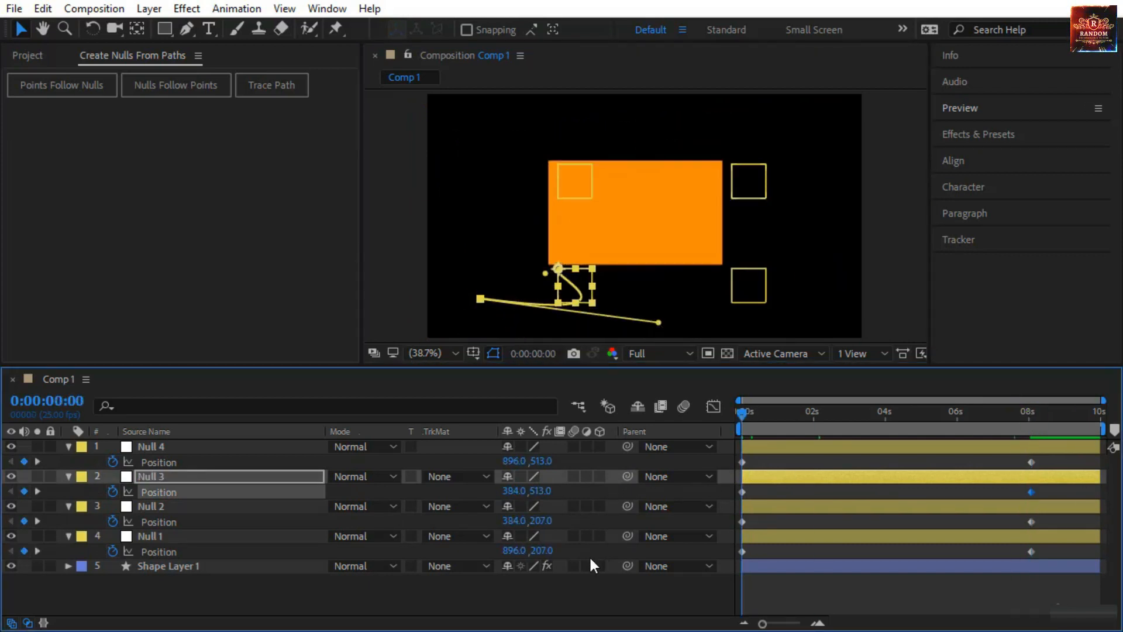
pyautogui.press('space')
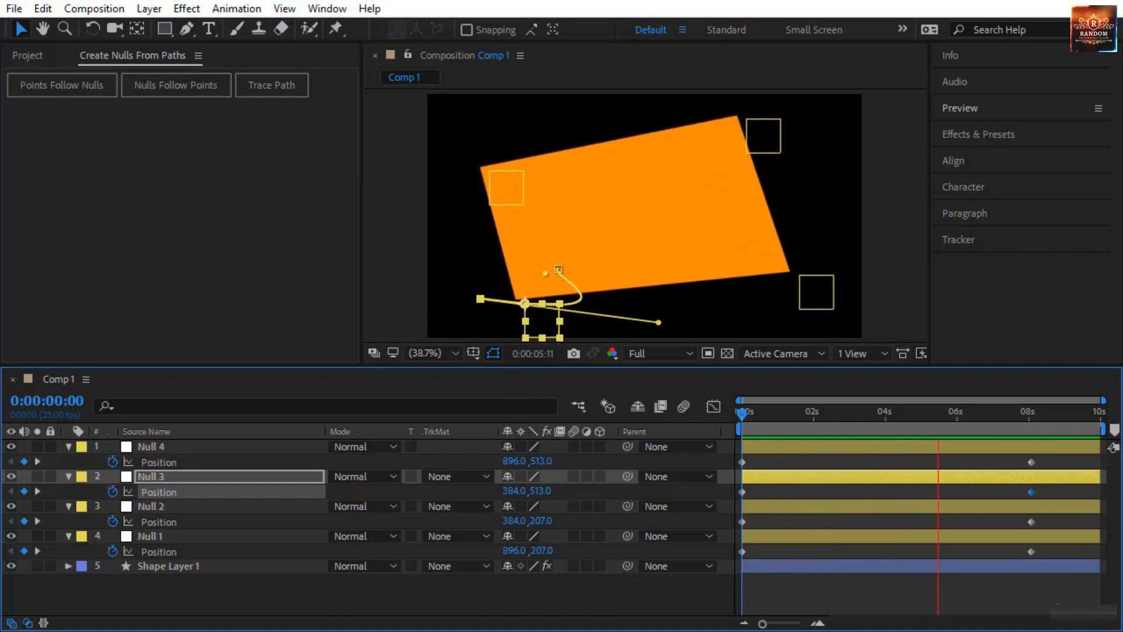
pyautogui.click(743, 415)
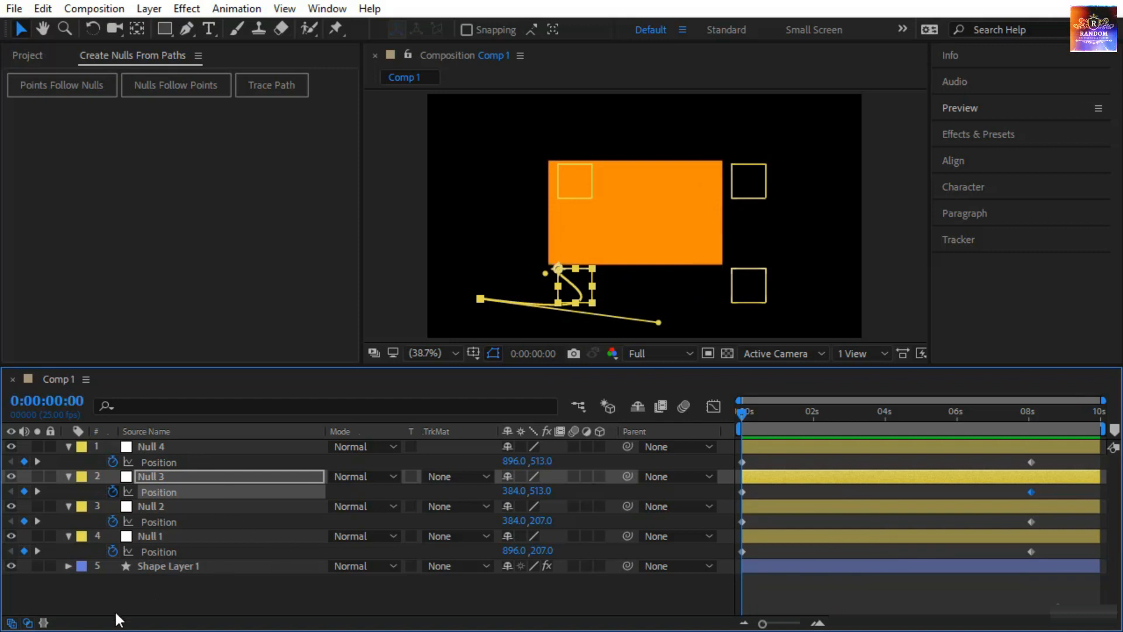
# Delete the nulls' Position keyframes, the four null layers and Shape Layer 1 to empty the composition
pyautogui.click(168, 566)
pyautogui.moveTo(168, 588); pyautogui.dragTo(213, 442)
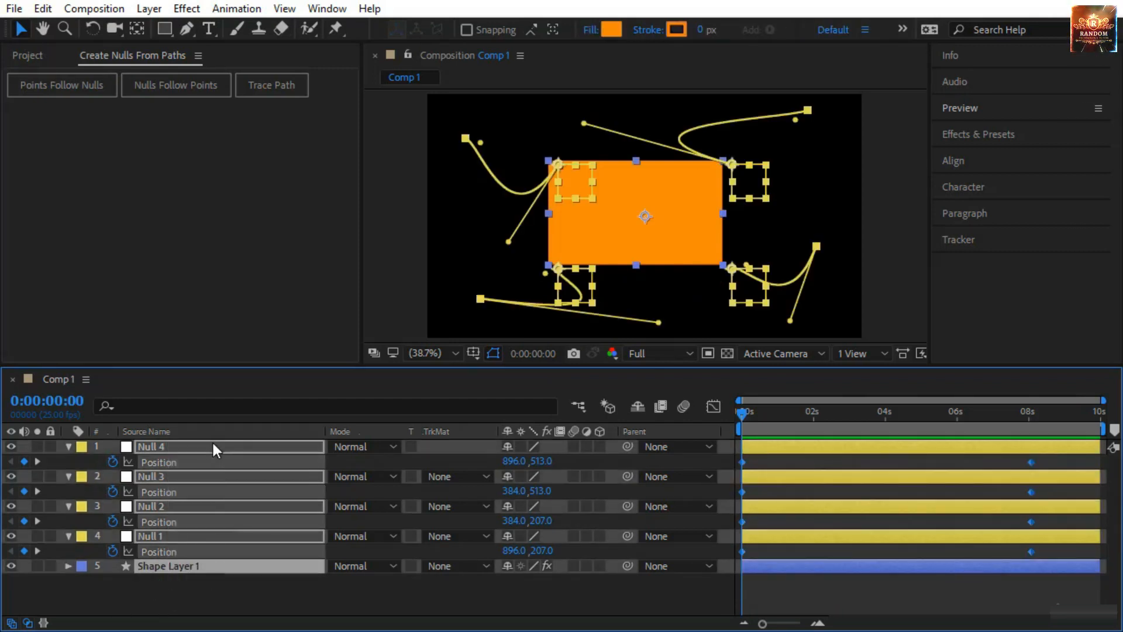
pyautogui.press('Delete')
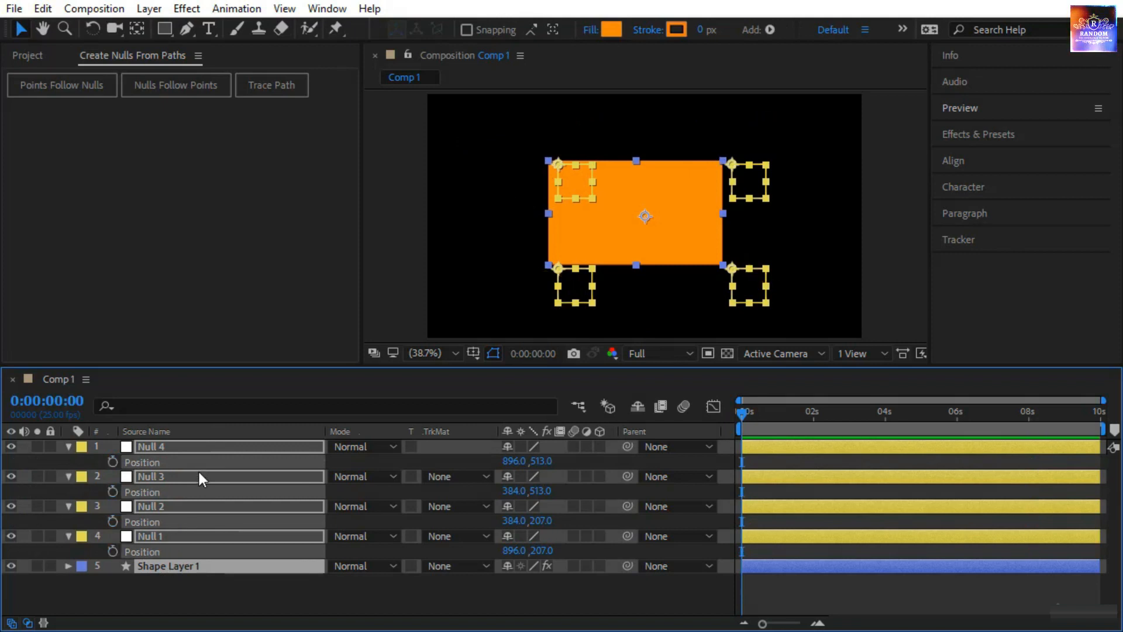
pyautogui.press('Delete')
pyautogui.click(213, 485)
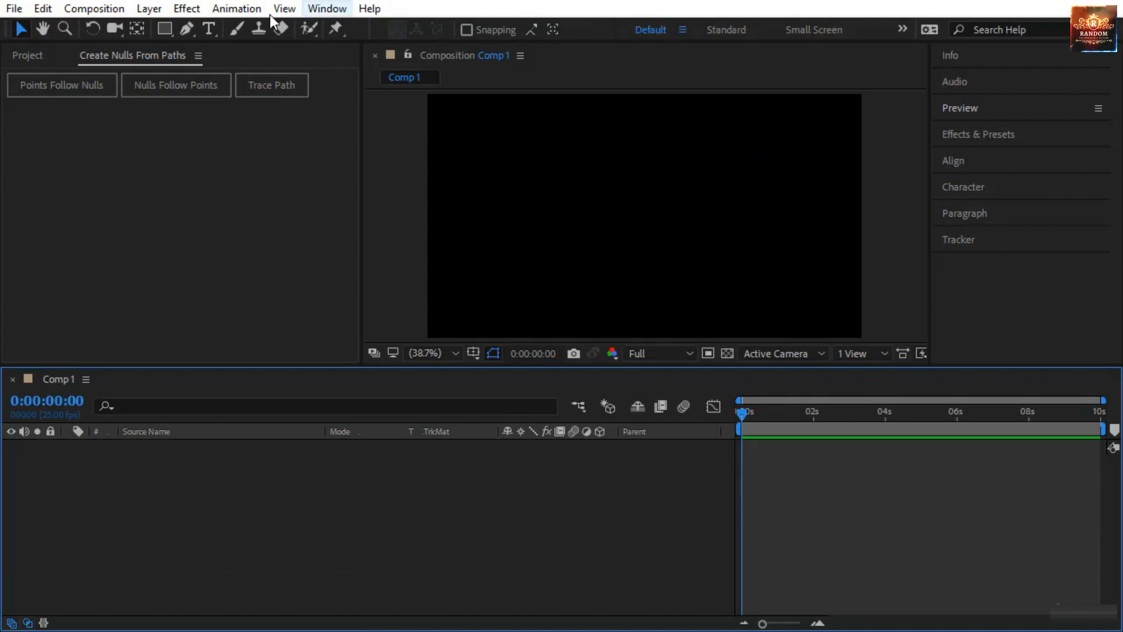
# Enlarge the composition view and draw a wide four-point shape with the Pen tool, curving its two upper points and keeping corner points at the base
pyautogui.click(189, 29)
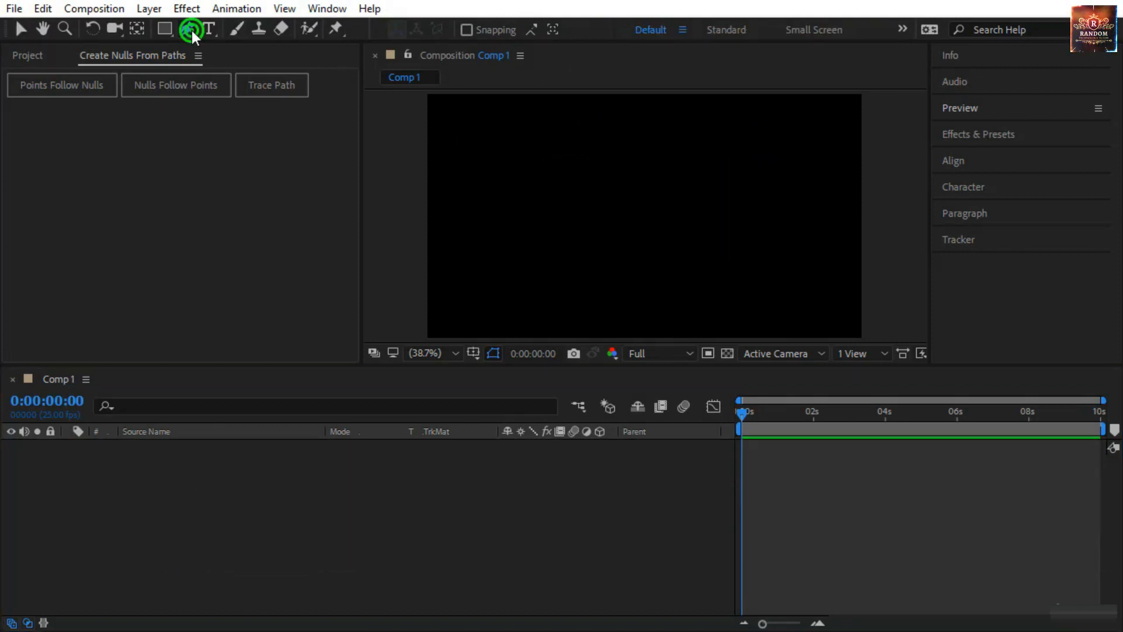
pyautogui.moveTo(422, 365); pyautogui.dragTo(418, 468)
pyautogui.click(405, 369)
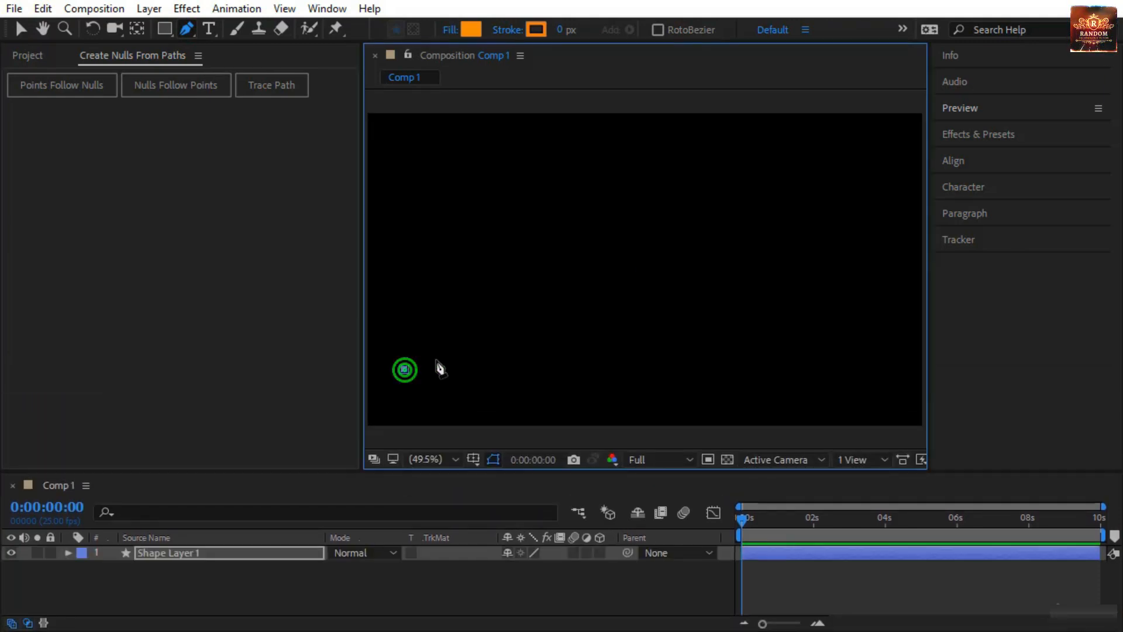
pyautogui.moveTo(539, 234); pyautogui.dragTo(604, 283)
pyautogui.moveTo(760, 277); pyautogui.dragTo(780, 344)
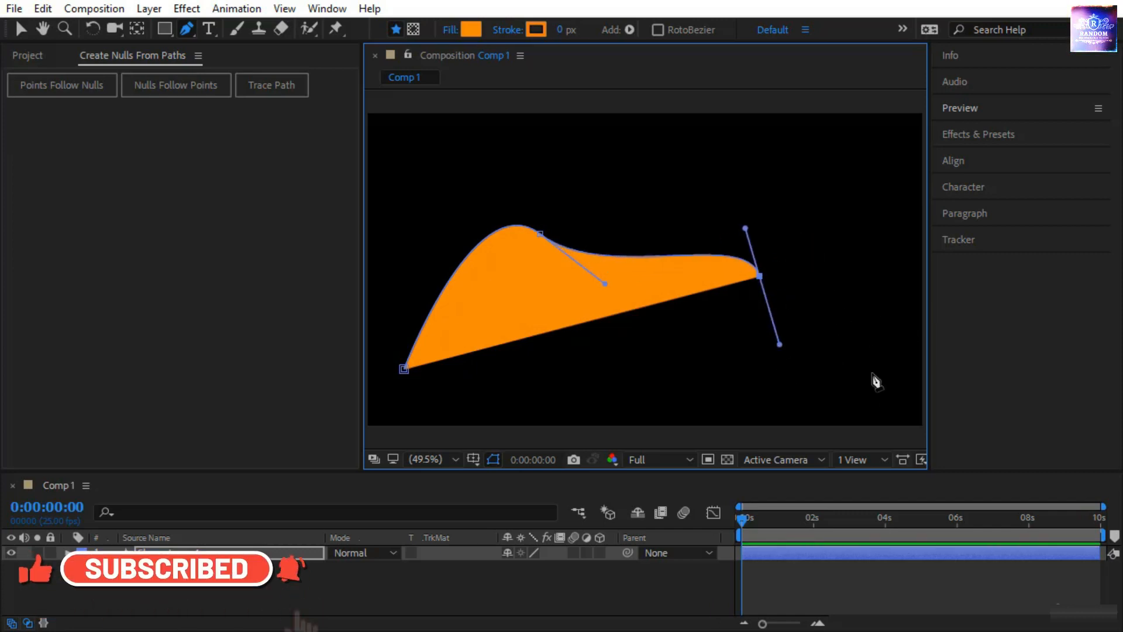
pyautogui.click(891, 371)
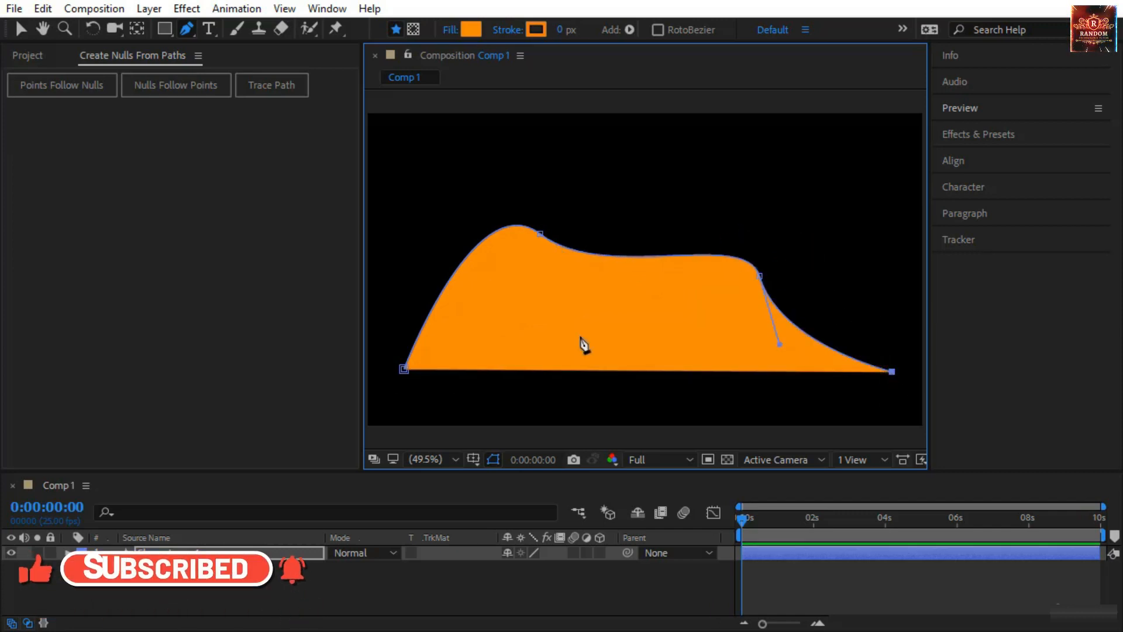
# Expand Shape Layer 1 to Shape 1's Path property and run Points Follow Nulls on it
pyautogui.click(195, 553)
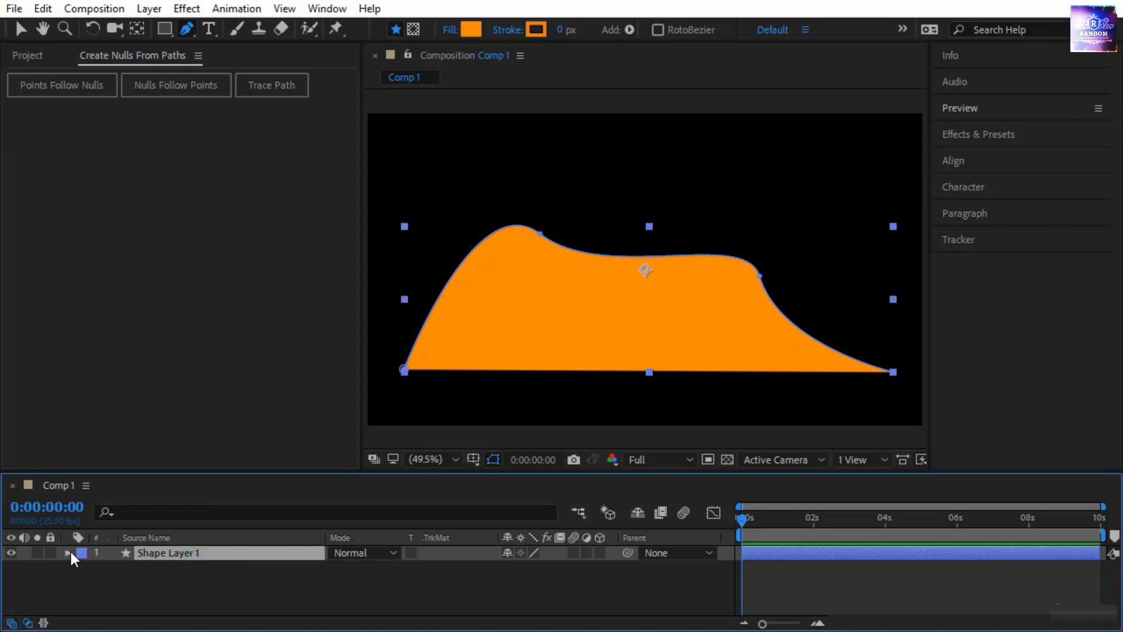
pyautogui.click(62, 553)
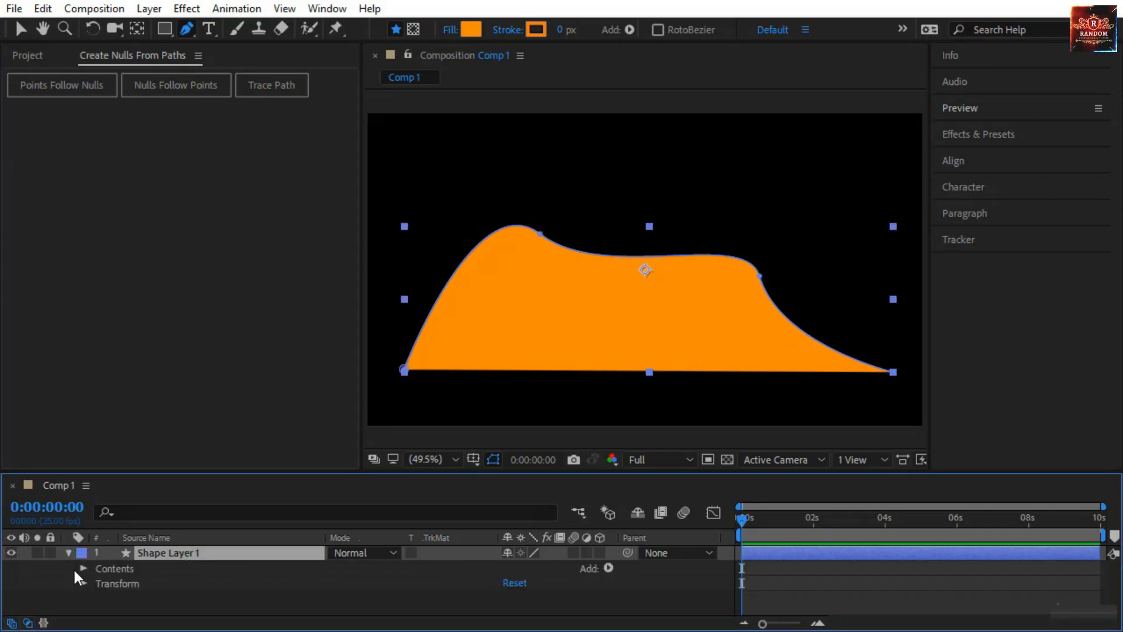
pyautogui.click(82, 568)
pyautogui.click(99, 583)
pyautogui.scroll(-1, 117, 579)
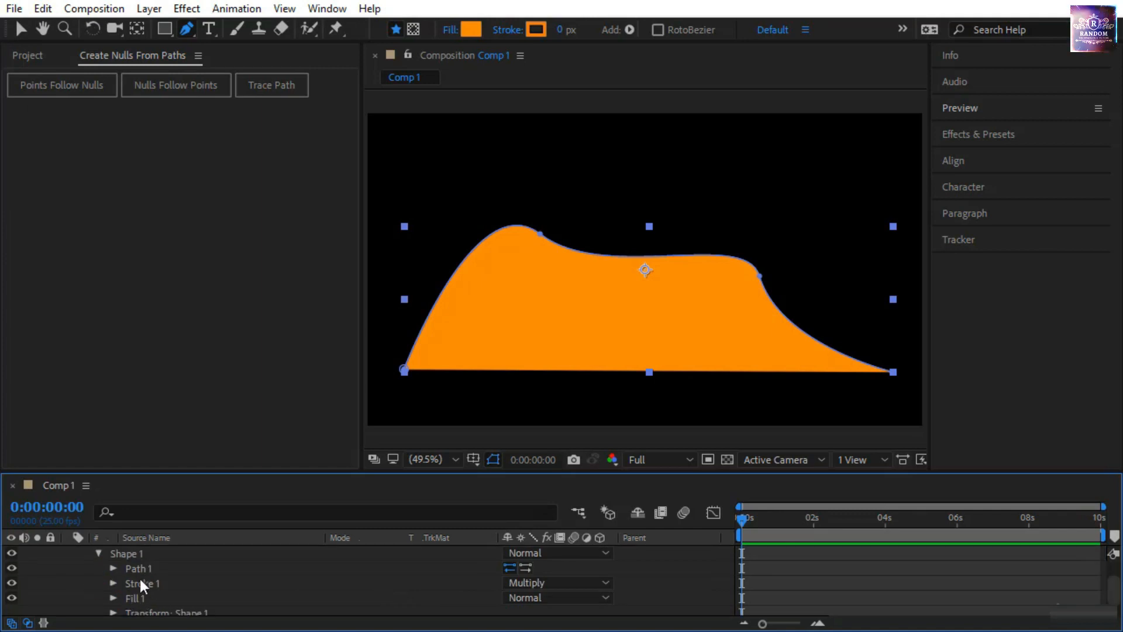
pyautogui.click(113, 568)
pyautogui.click(166, 584)
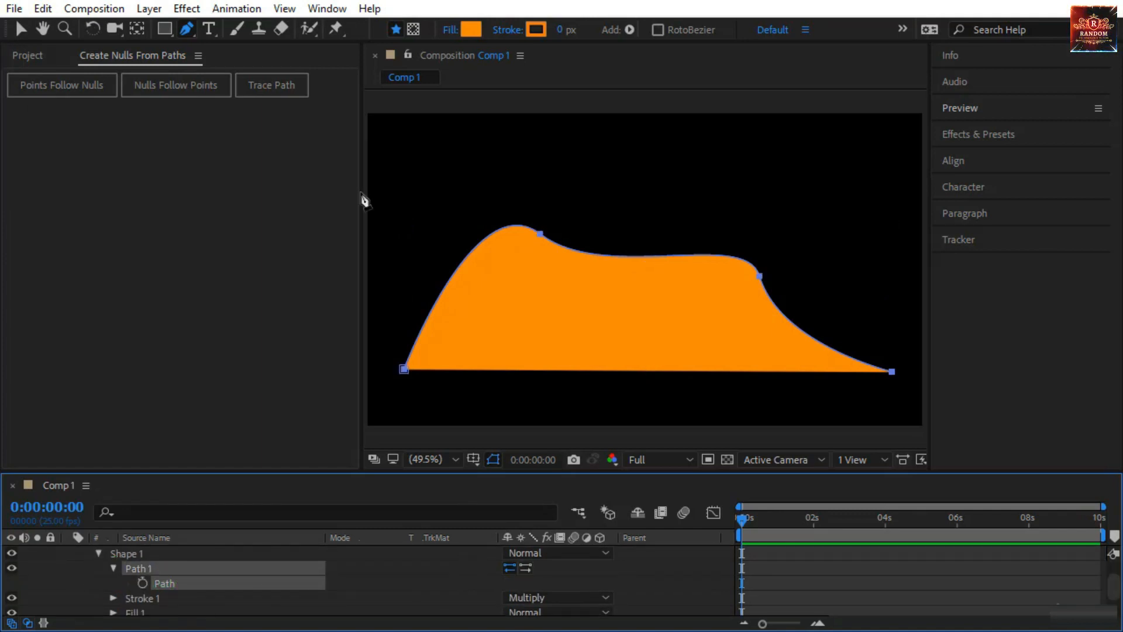
pyautogui.click(79, 90)
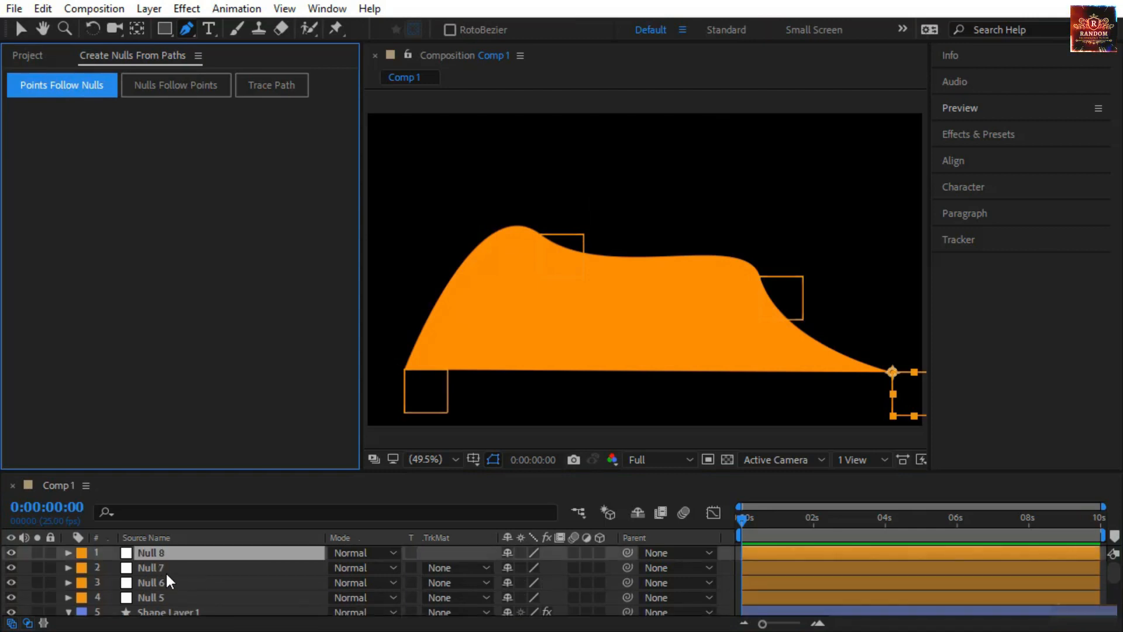
# Give the null layers Null 5 to Null 8 a Lavender label and enlarge the timeline area
pyautogui.keyDown('shift'); pyautogui.click(156, 596); pyautogui.keyUp('shift')
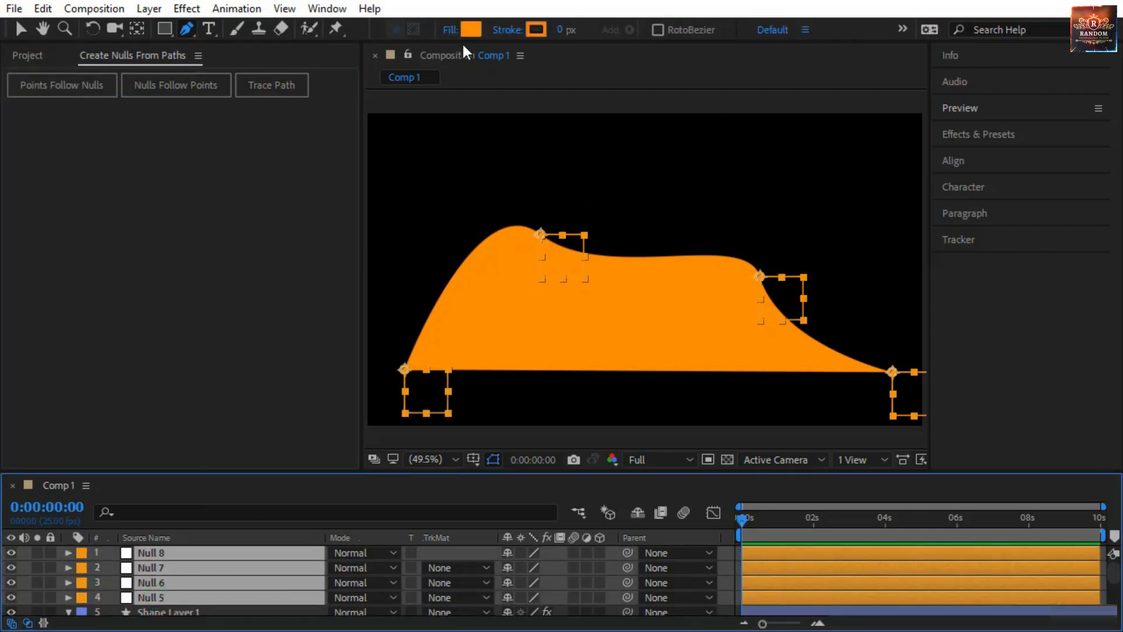
pyautogui.click(81, 552)
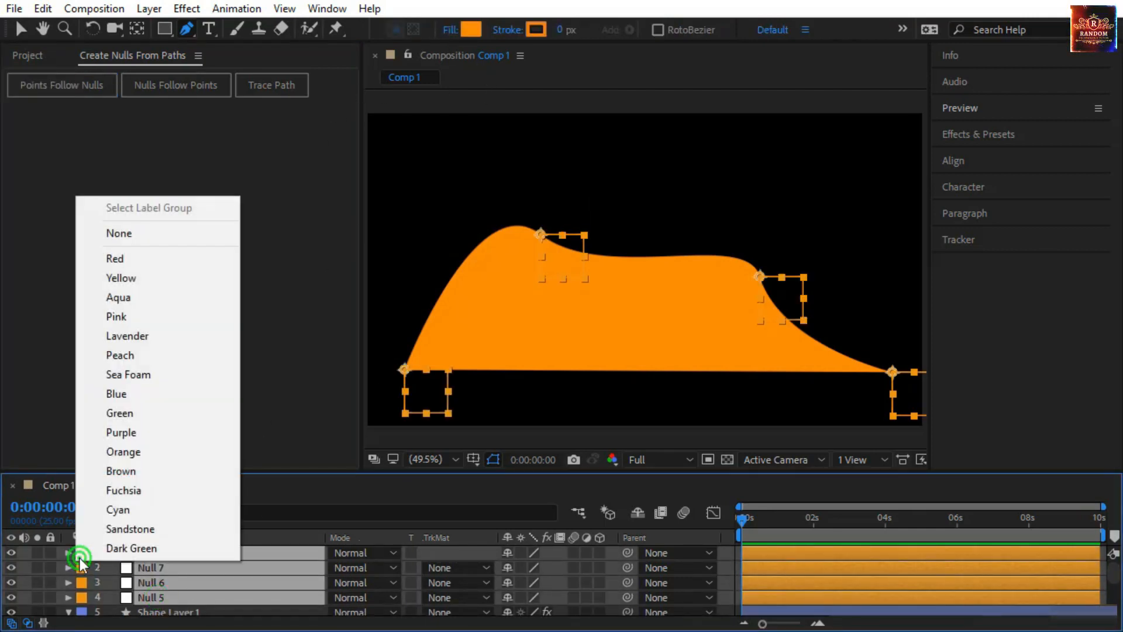
pyautogui.click(163, 335)
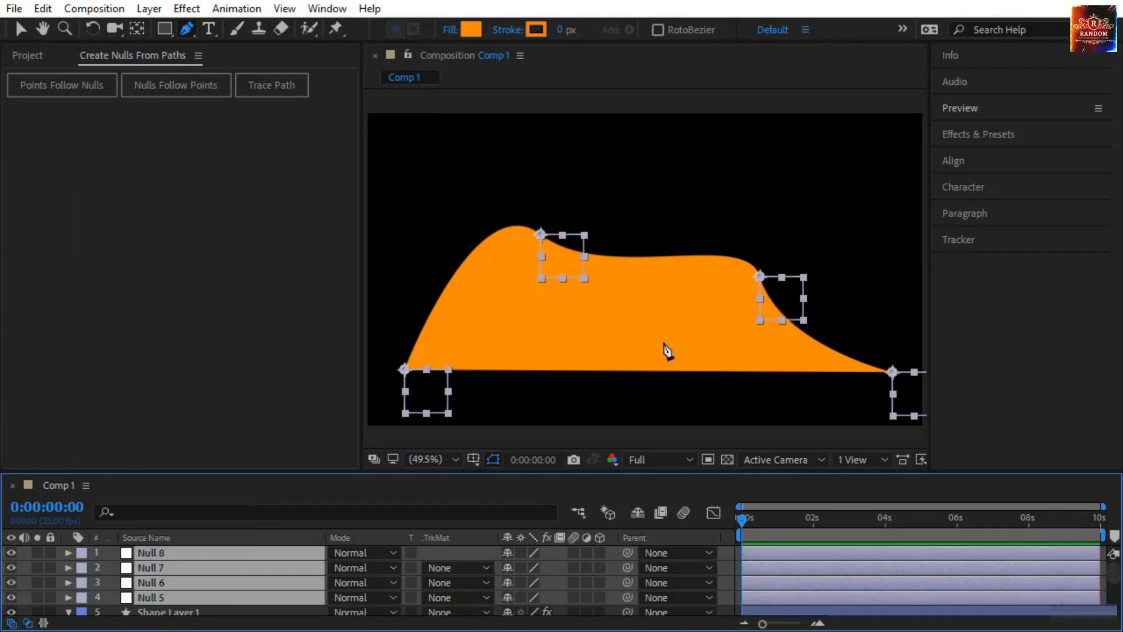
pyautogui.moveTo(232, 472); pyautogui.dragTo(240, 381)
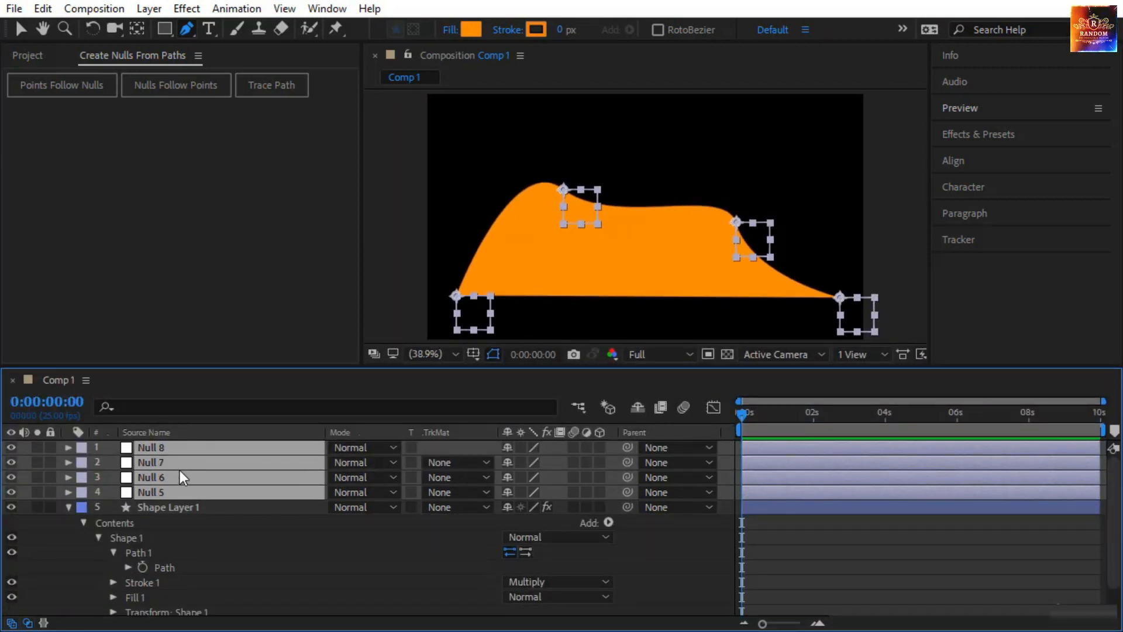
# Reveal the Position properties of the four selected nulls and try shifting Null 8's vertical position
pyautogui.press('p')
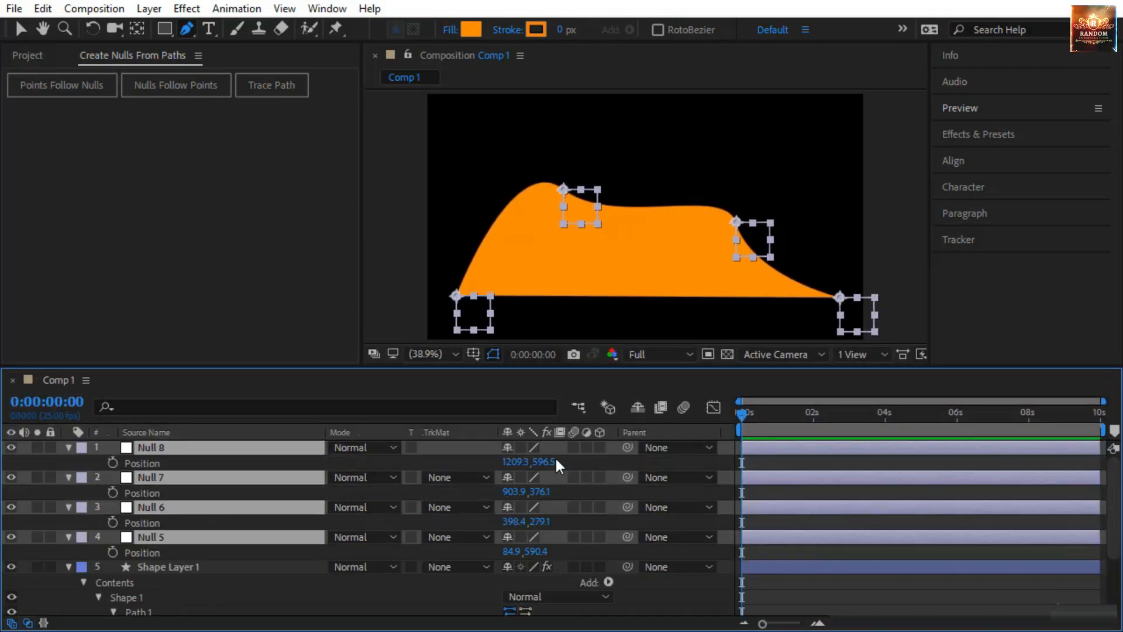
pyautogui.moveTo(549, 462)
pyautogui.mouseDown()
pyautogui.moveTo(576, 462)
pyautogui.moveTo(548, 462)
pyautogui.mouseUp()
pyautogui.hotkey('ctrl', 'z')
pyautogui.click(427, 588)
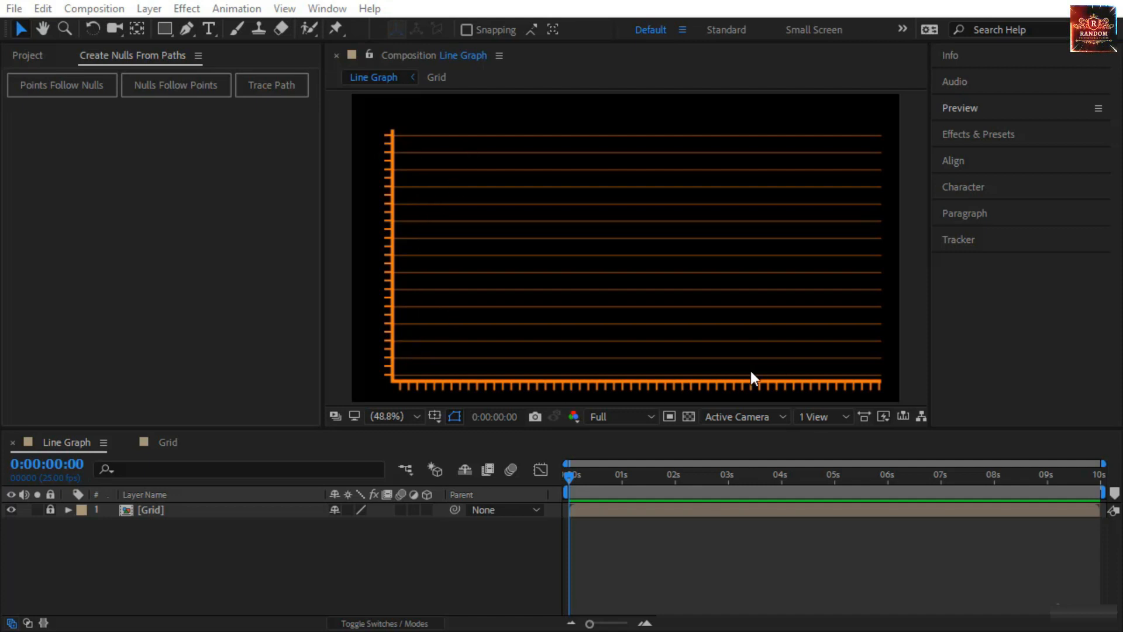
# Draw an open seven-point zigzag line across the Line Graph grid with the Pen tool, from the vertical axis to the grid's far end
pyautogui.click(237, 503)
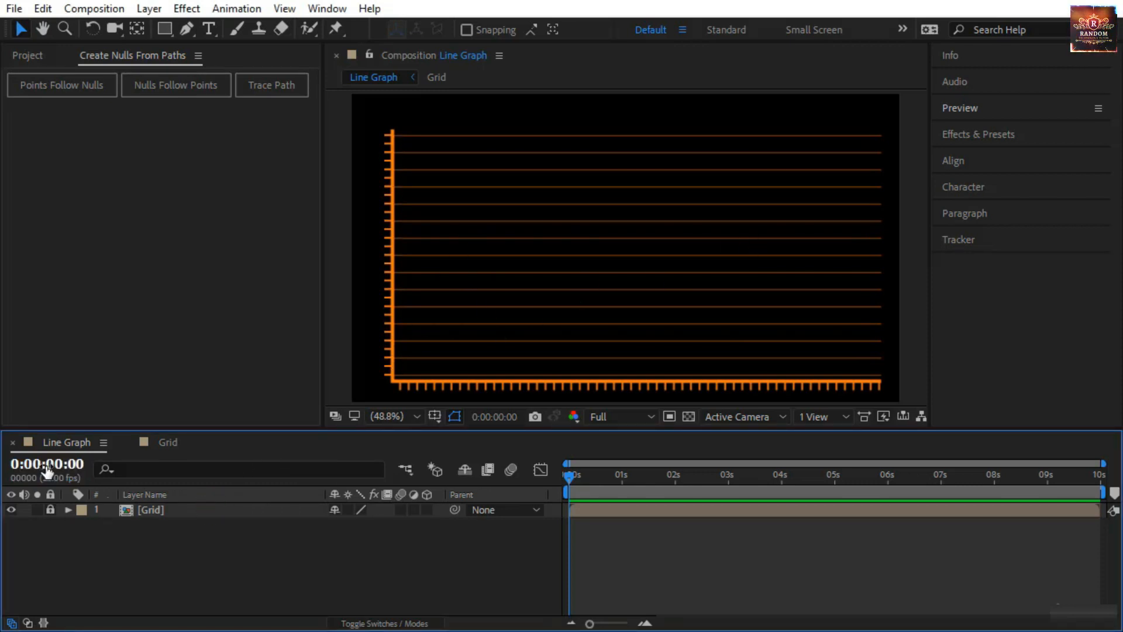
pyautogui.click(189, 28)
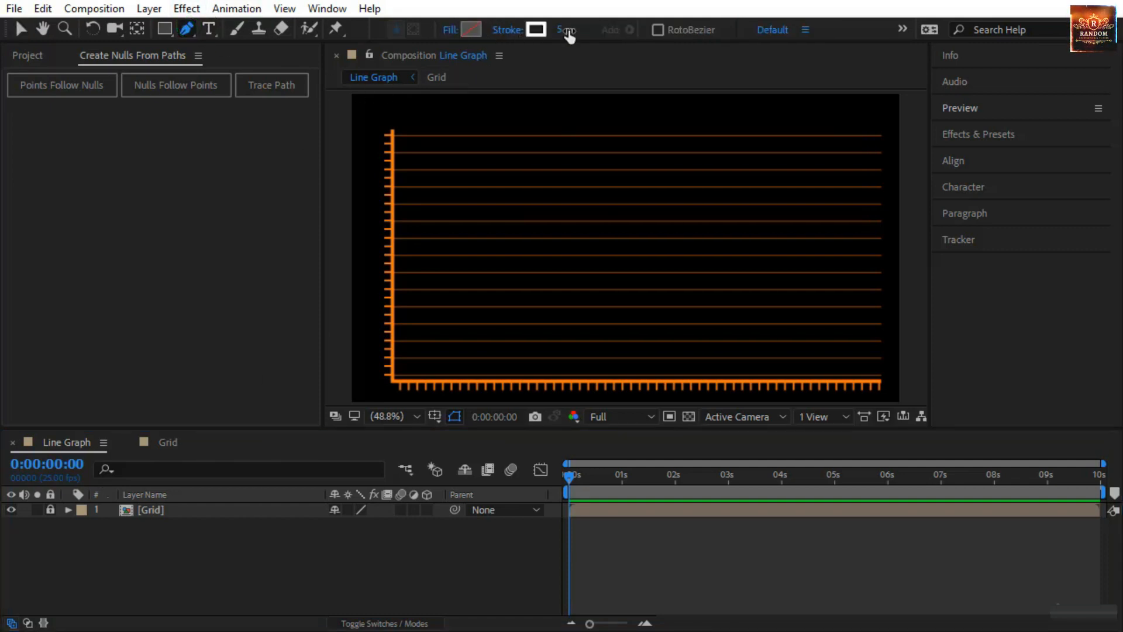
pyautogui.click(396, 273)
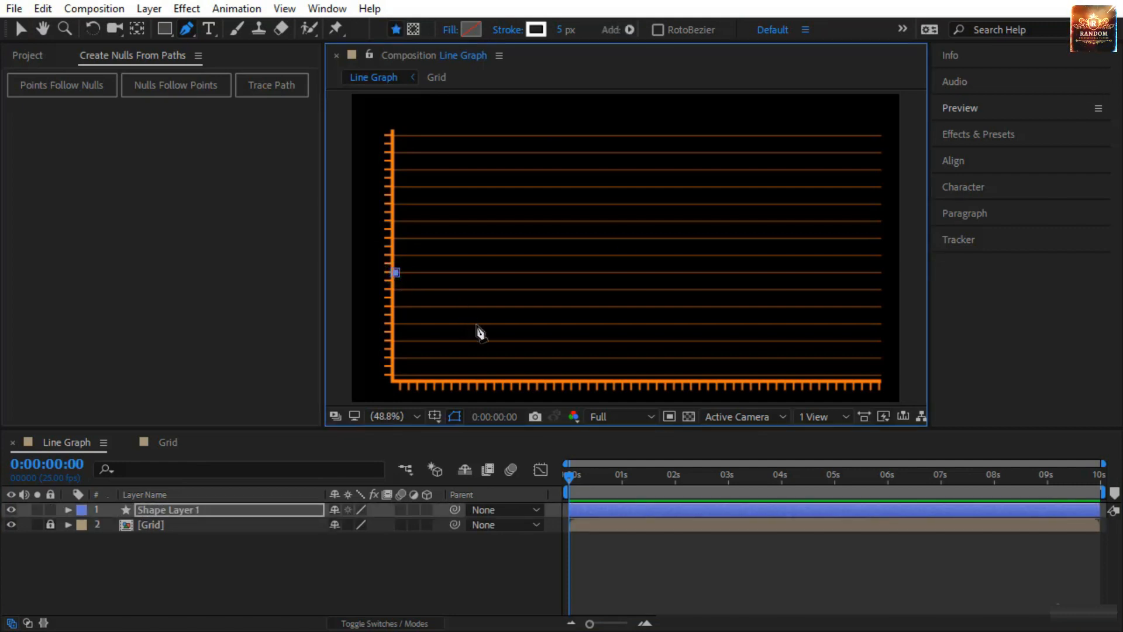
pyautogui.click(476, 324)
pyautogui.click(567, 161)
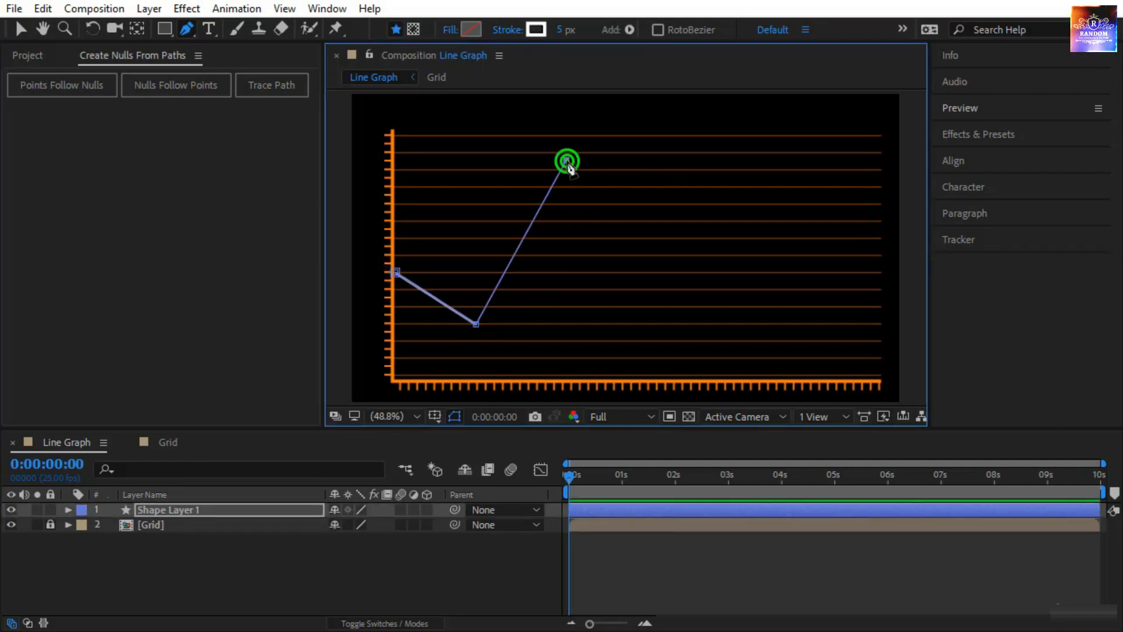
pyautogui.click(651, 315)
pyautogui.click(704, 215)
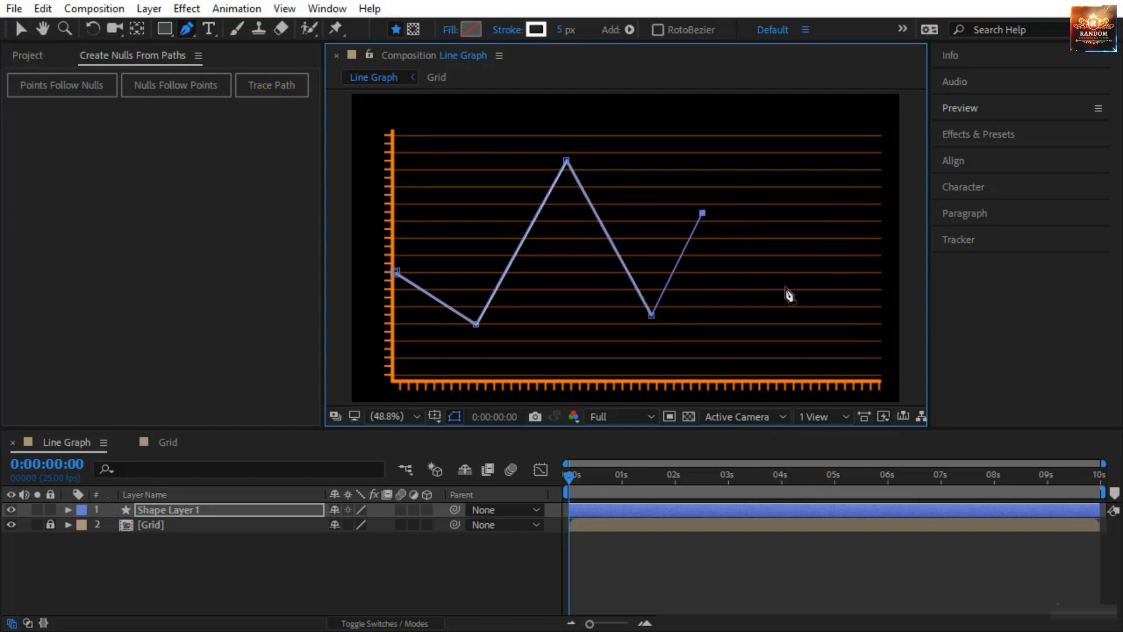
pyautogui.click(791, 308)
pyautogui.click(877, 186)
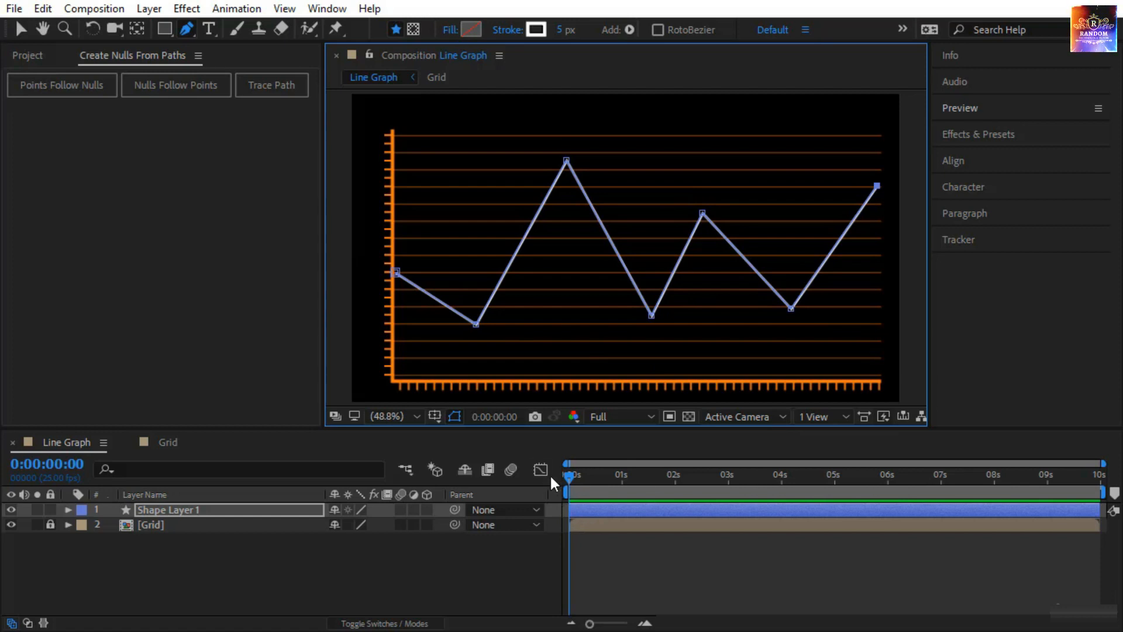
# Expand the zigzag line's Shape Layer 1 to its Path property and run Points Follow Nulls on it
pyautogui.click(245, 499)
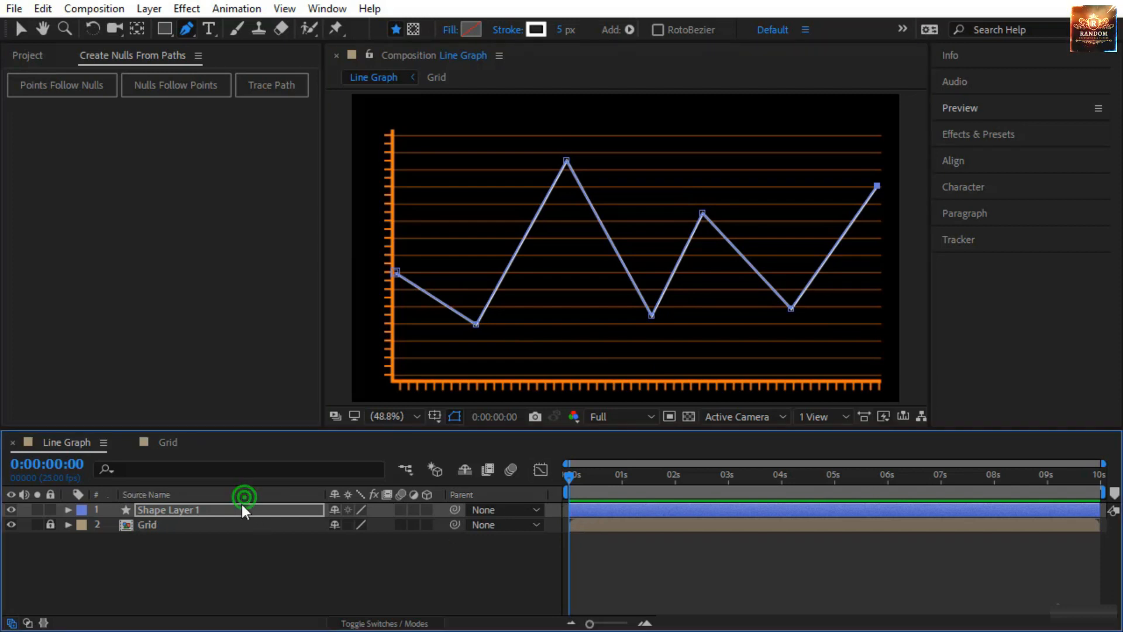
pyautogui.click(67, 510)
pyautogui.click(83, 524)
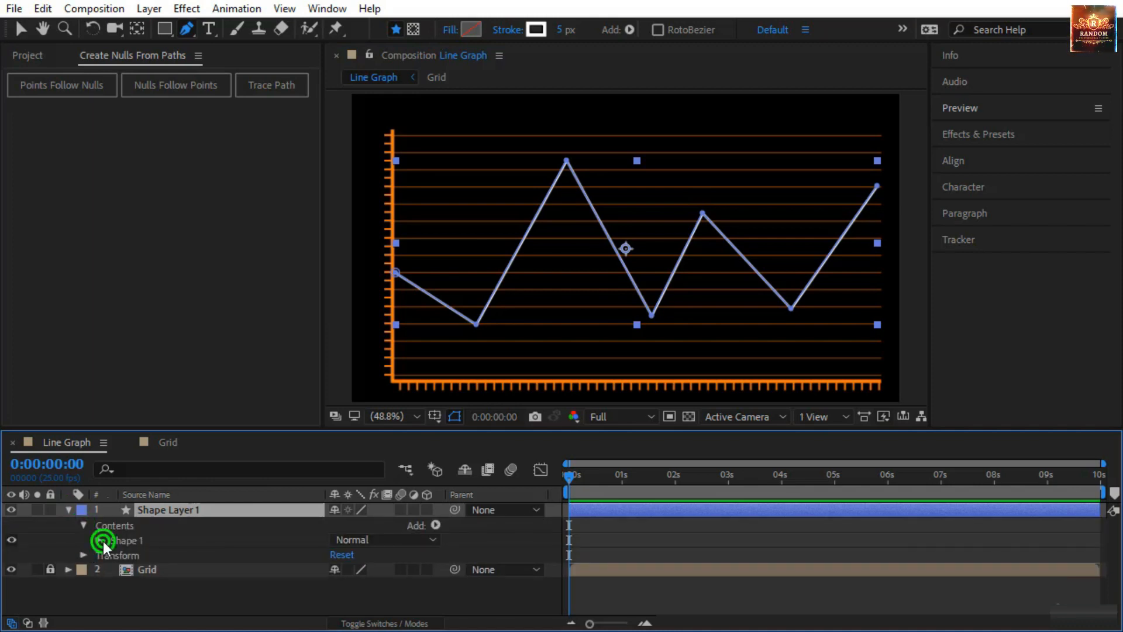
pyautogui.click(101, 541)
pyautogui.click(113, 556)
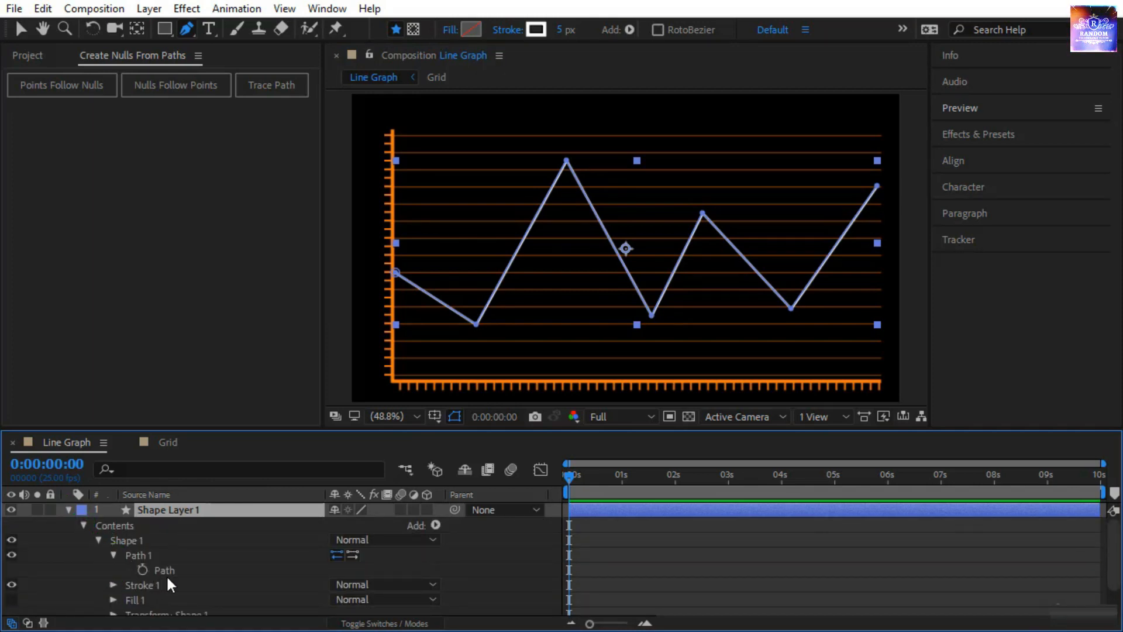
pyautogui.click(164, 570)
pyautogui.click(76, 84)
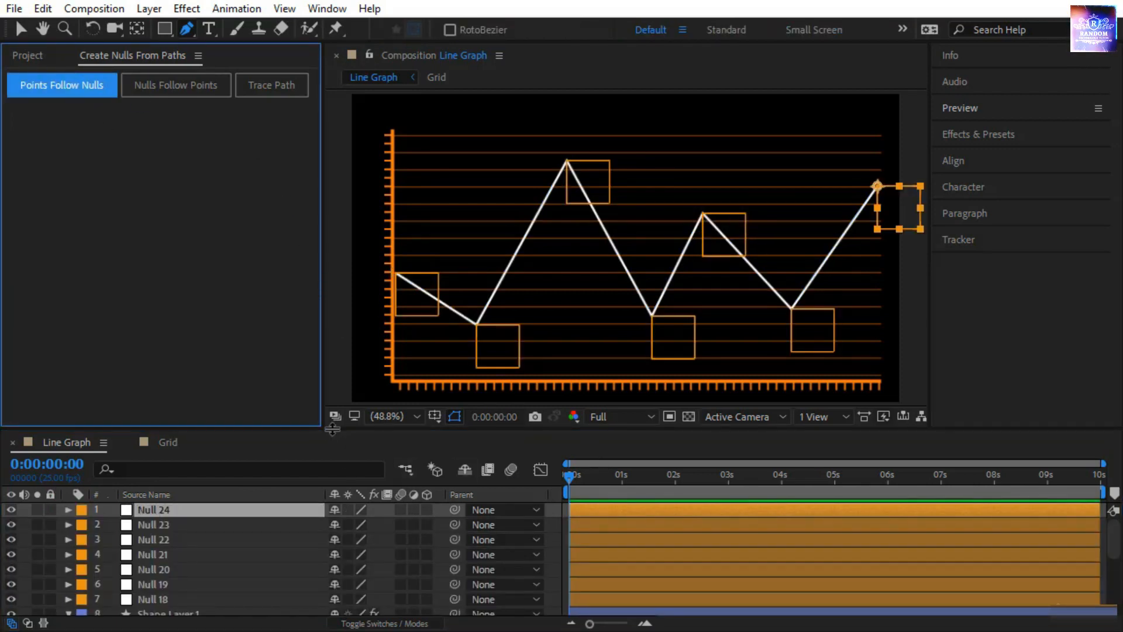
# Enlarge the timeline area and set Position keyframes for Null 18 to Null 24 at 0:00:00:13
pyautogui.moveTo(327, 430); pyautogui.dragTo(342, 369)
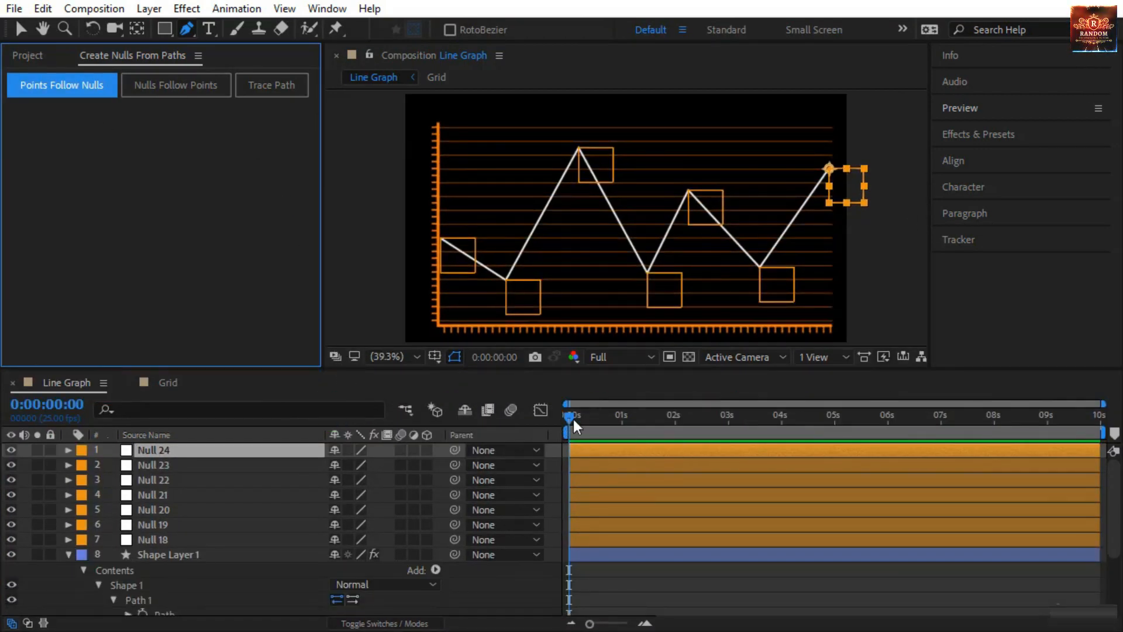
pyautogui.moveTo(573, 418); pyautogui.dragTo(597, 419)
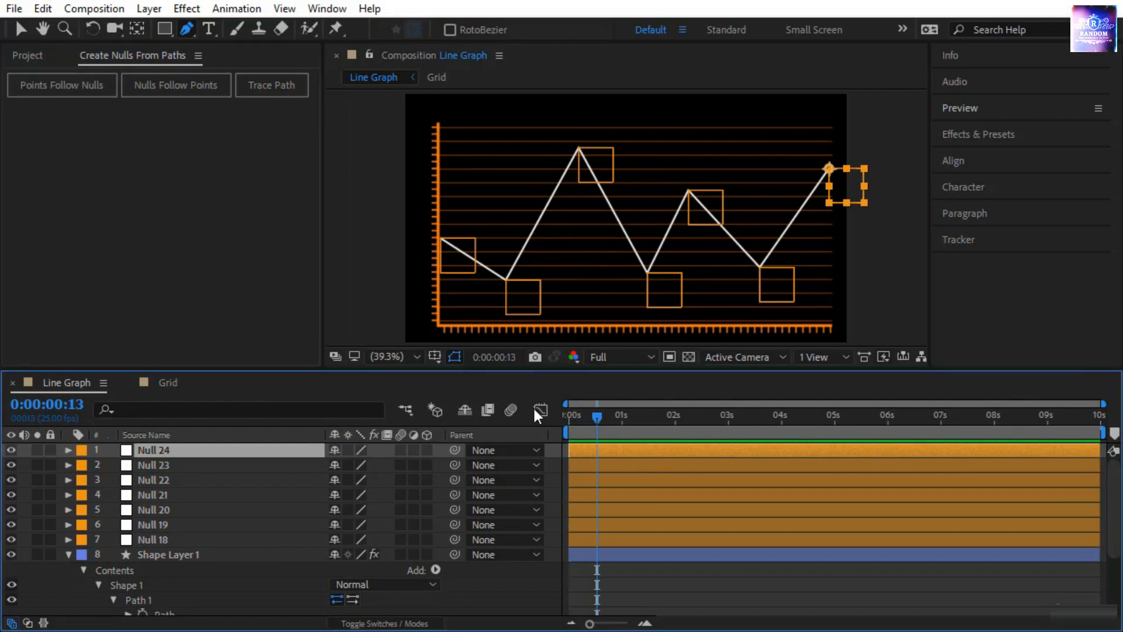
pyautogui.keyDown('shift'); pyautogui.click(185, 538); pyautogui.keyUp('shift')
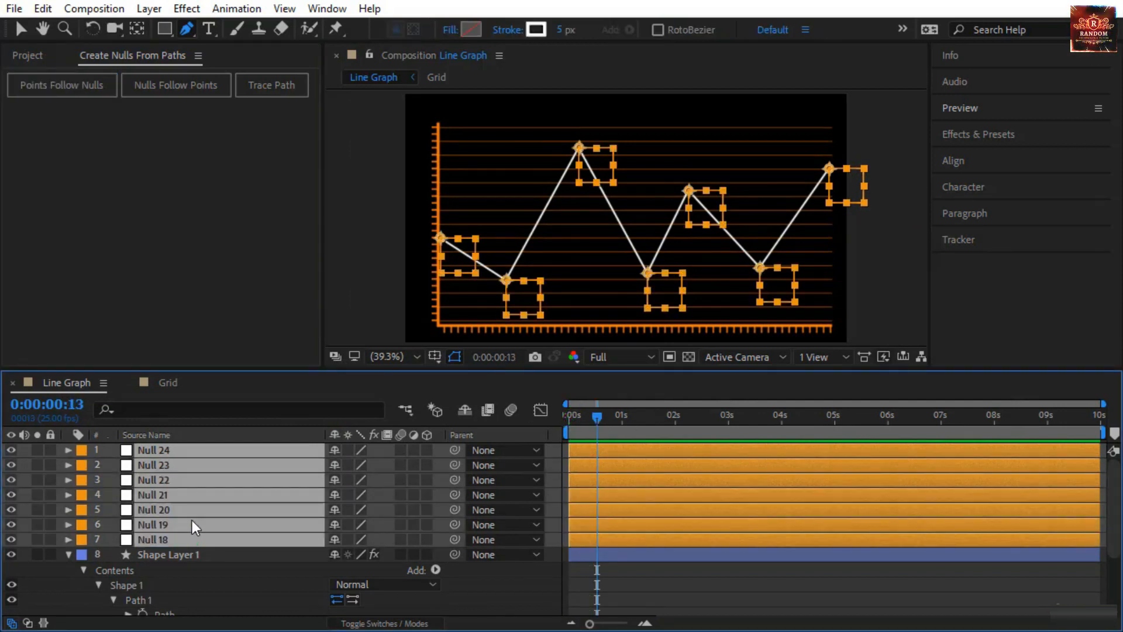
pyautogui.press('p')
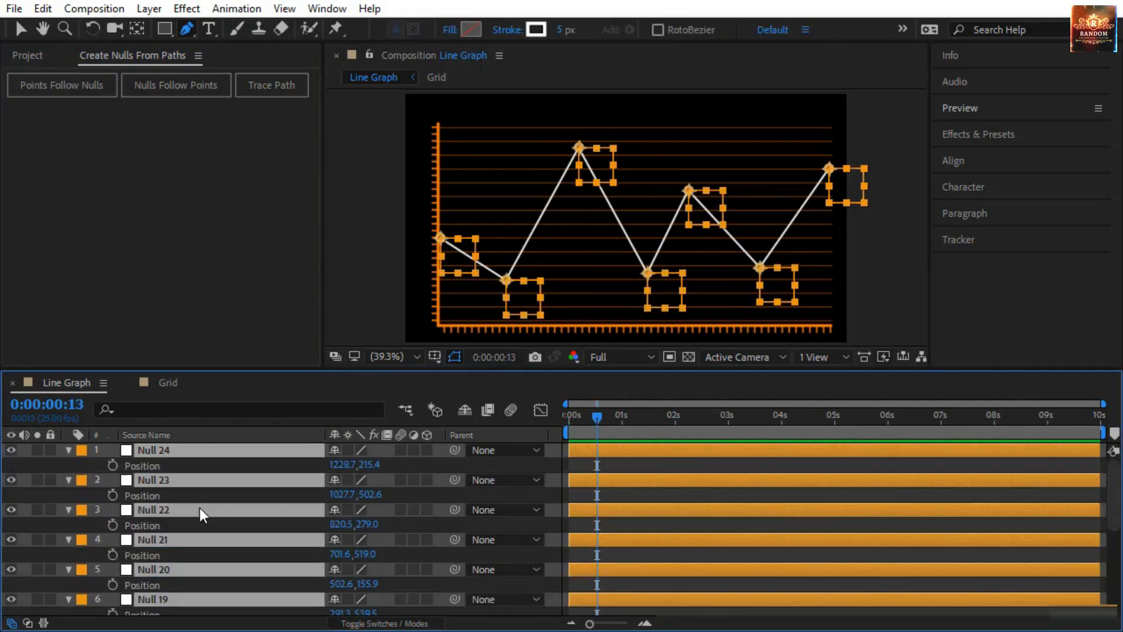
pyautogui.click(112, 465)
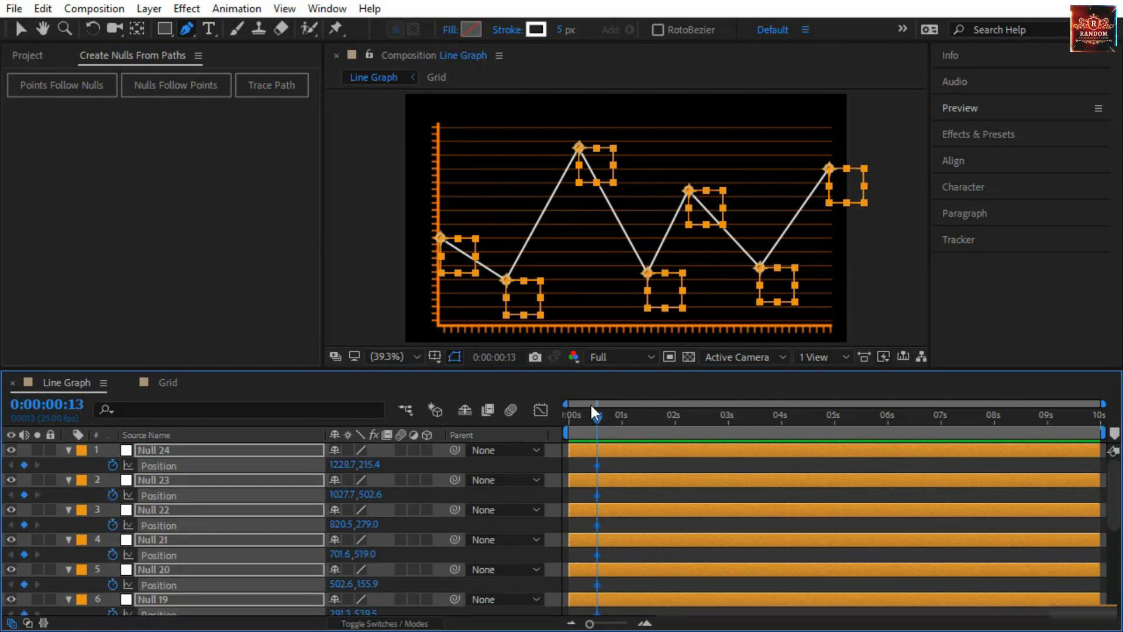
# Lower Null 24 to the graph's baseline at 0:00:00:00 by setting its Y position to 670
pyautogui.moveTo(601, 418); pyautogui.dragTo(536, 419)
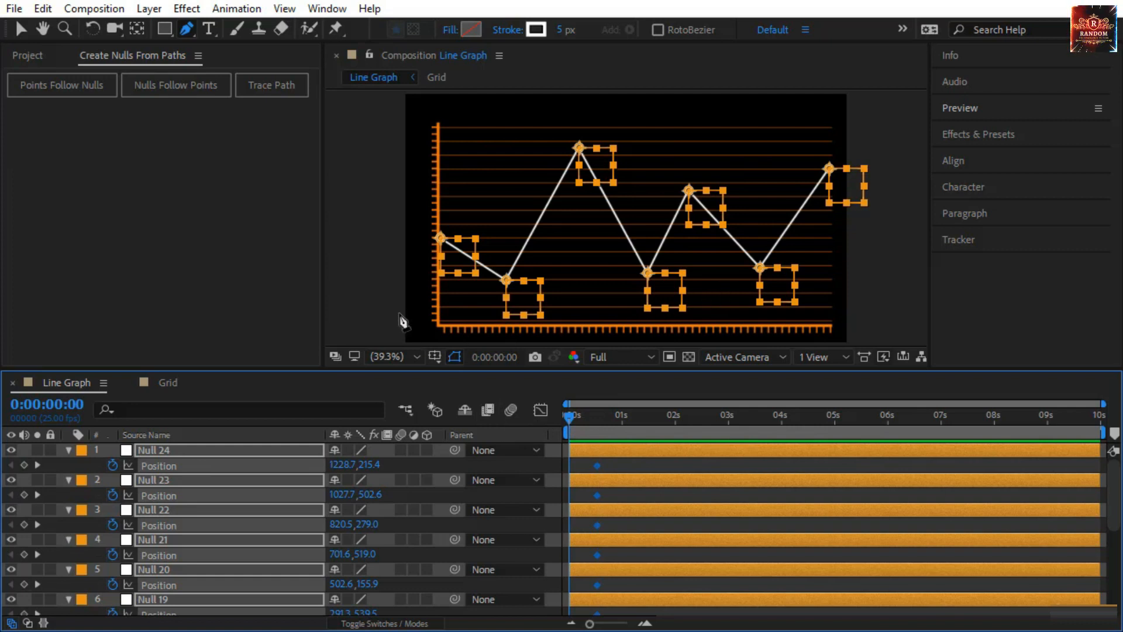
pyautogui.press('v')
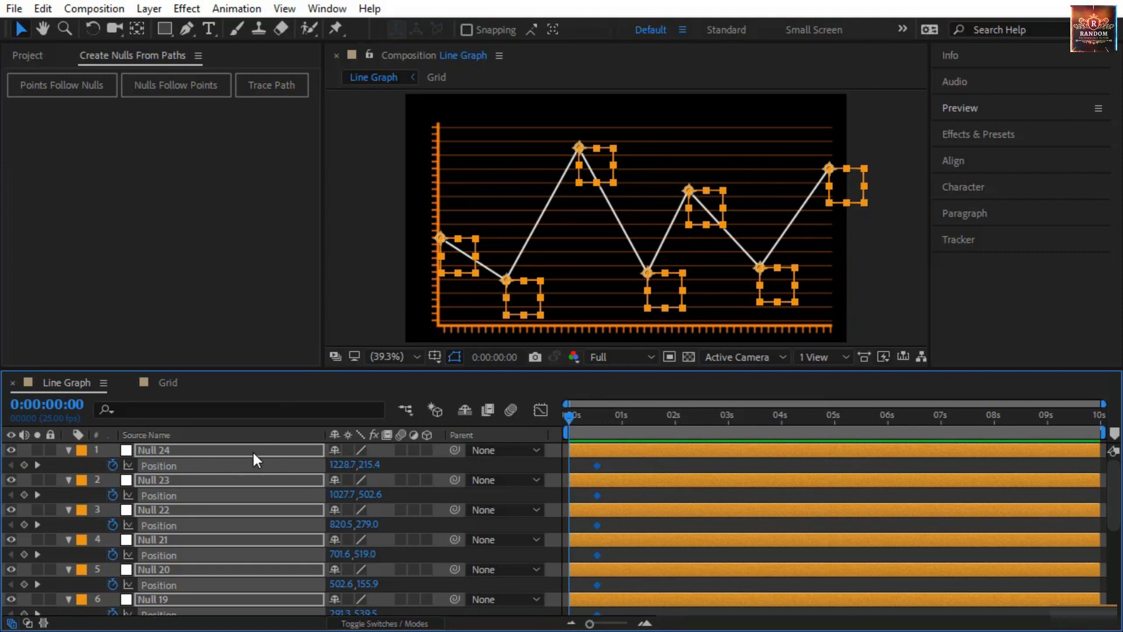
pyautogui.click(192, 443)
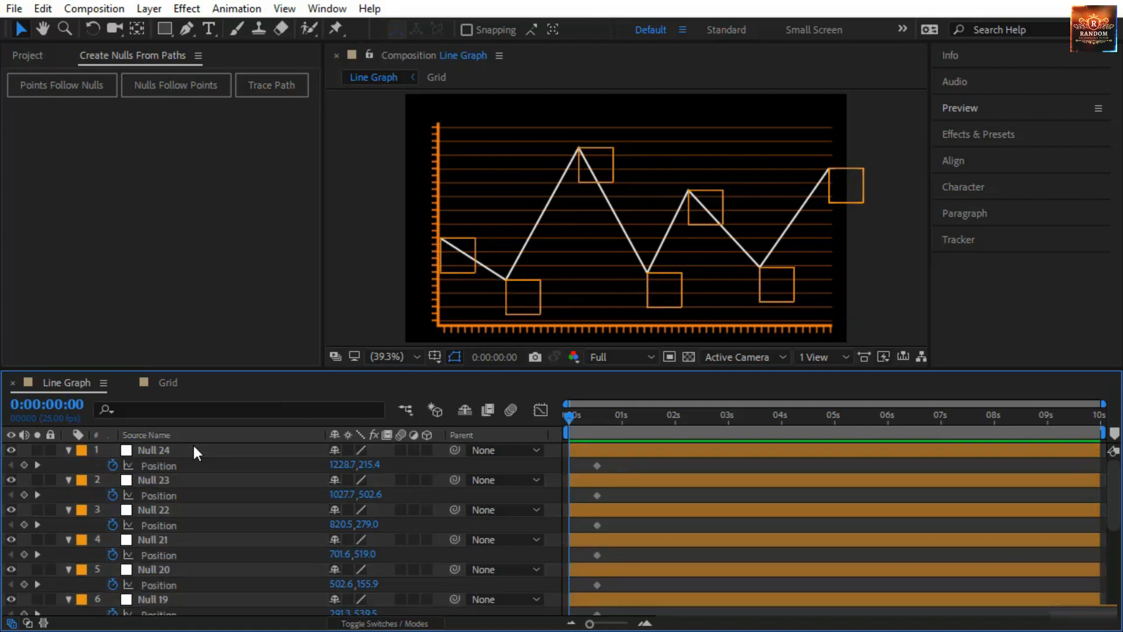
pyautogui.click(201, 446)
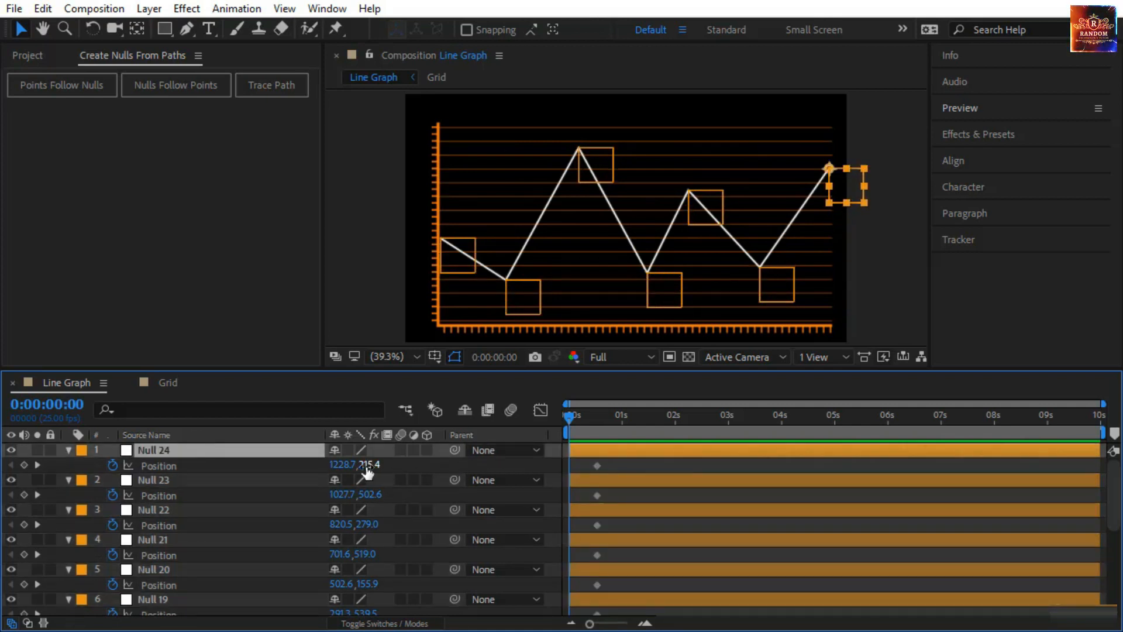
pyautogui.moveTo(368, 465); pyautogui.dragTo(486, 465)
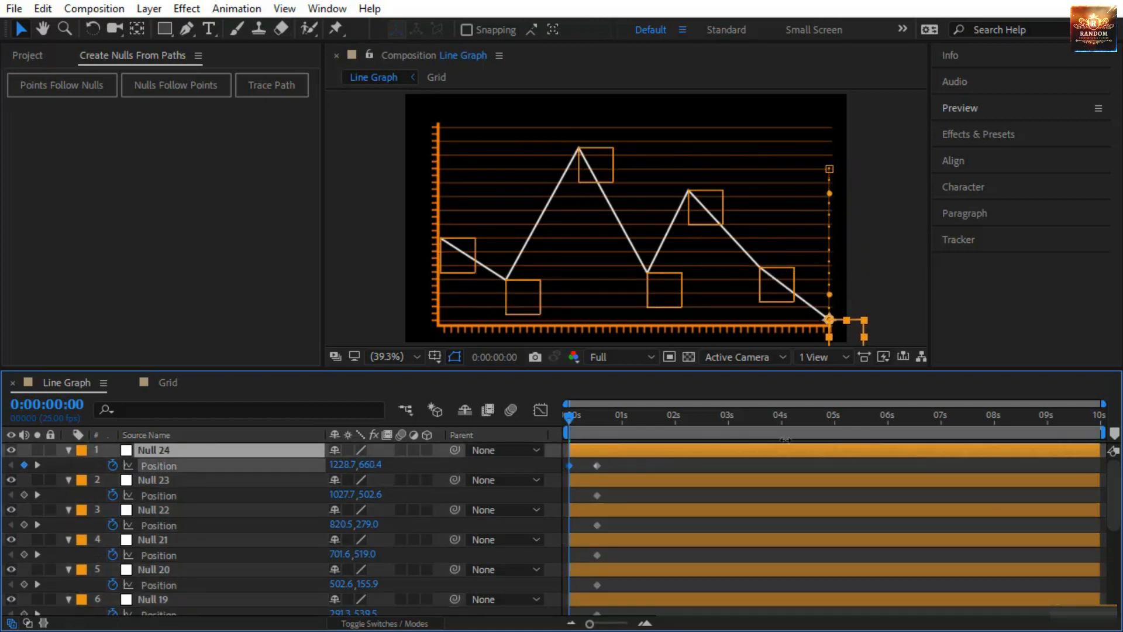
pyautogui.moveTo(785, 440); pyautogui.dragTo(792, 439)
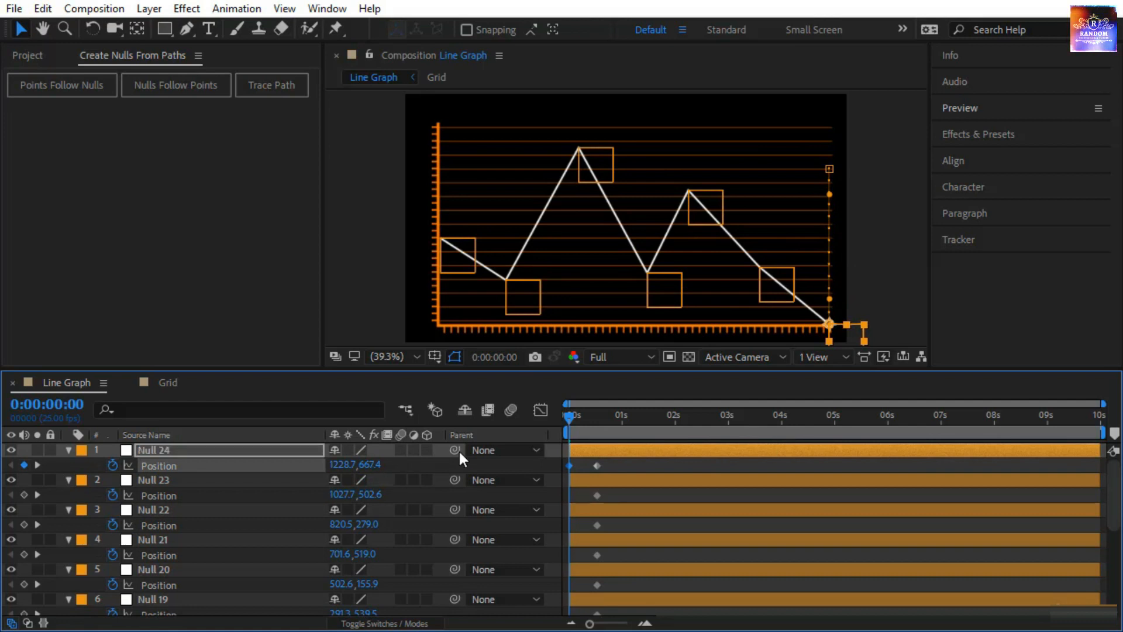
pyautogui.click(366, 466)
pyautogui.write('670')
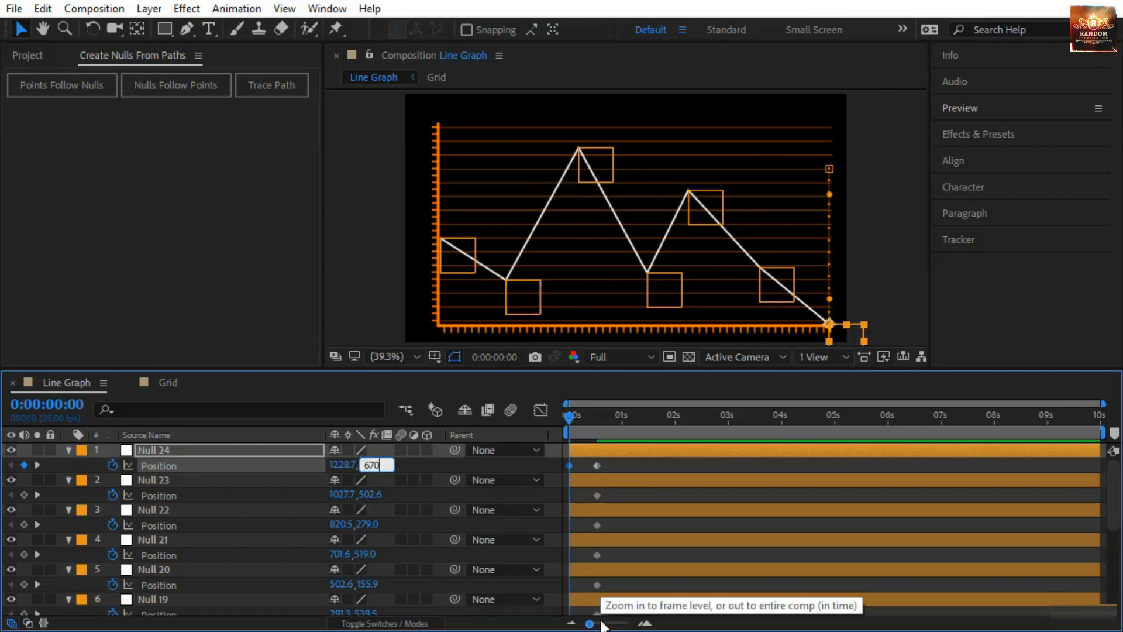
pyautogui.press('Return')
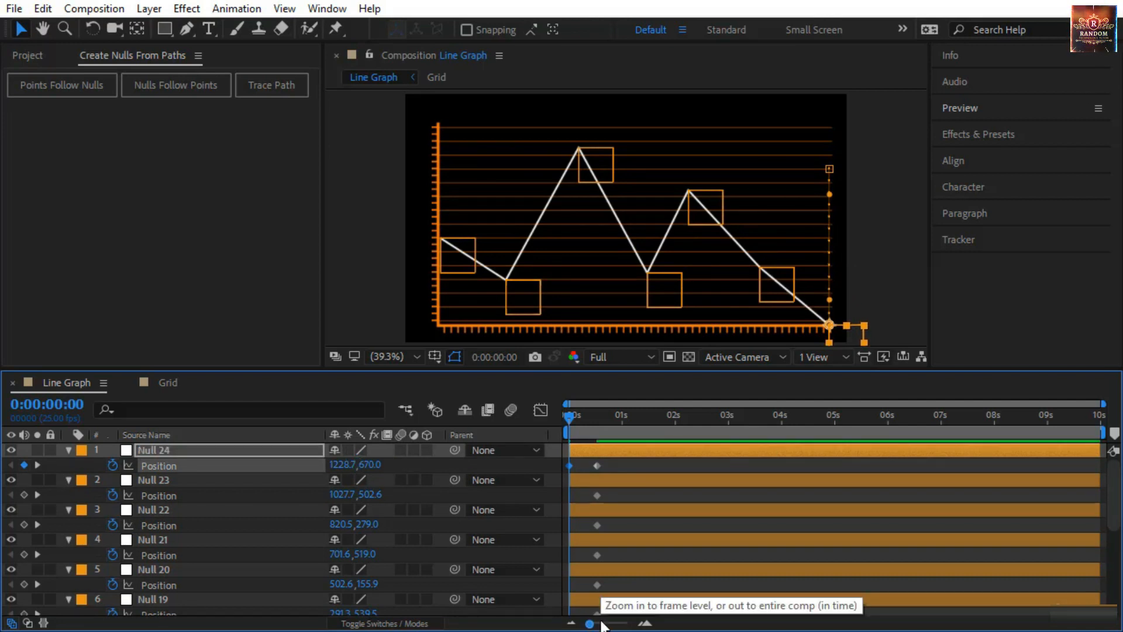
# Set the Y position of Null 23 down to Null 18 to 670 at 0:00:00:00 and preview the animation
pyautogui.click(372, 495)
pyautogui.write('67')
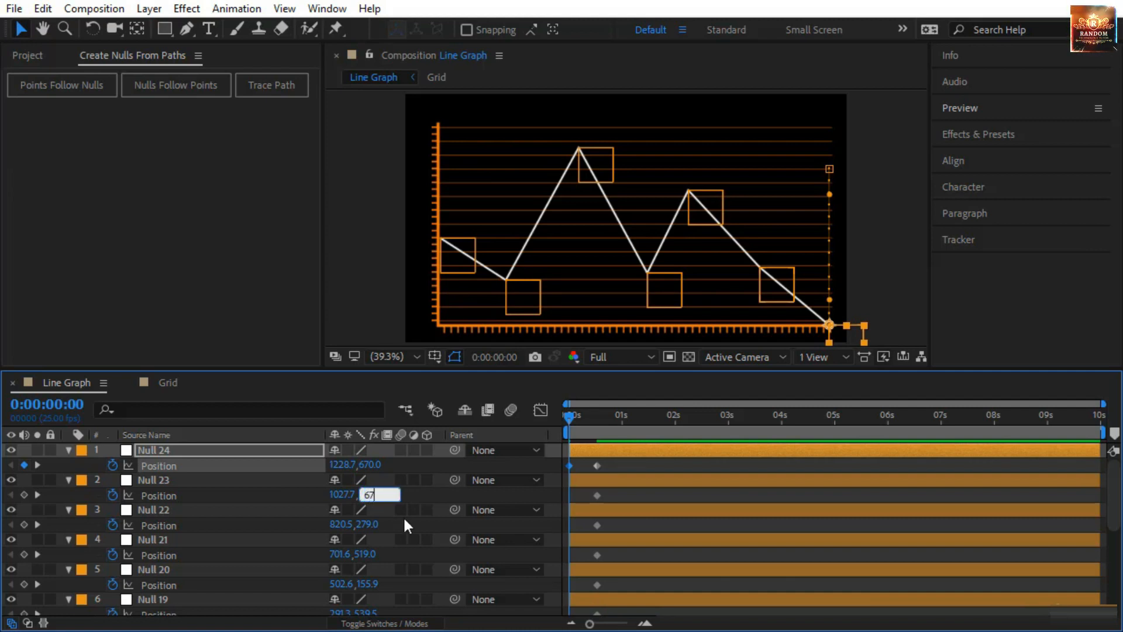
pyautogui.write('0')
pyautogui.press('Return')
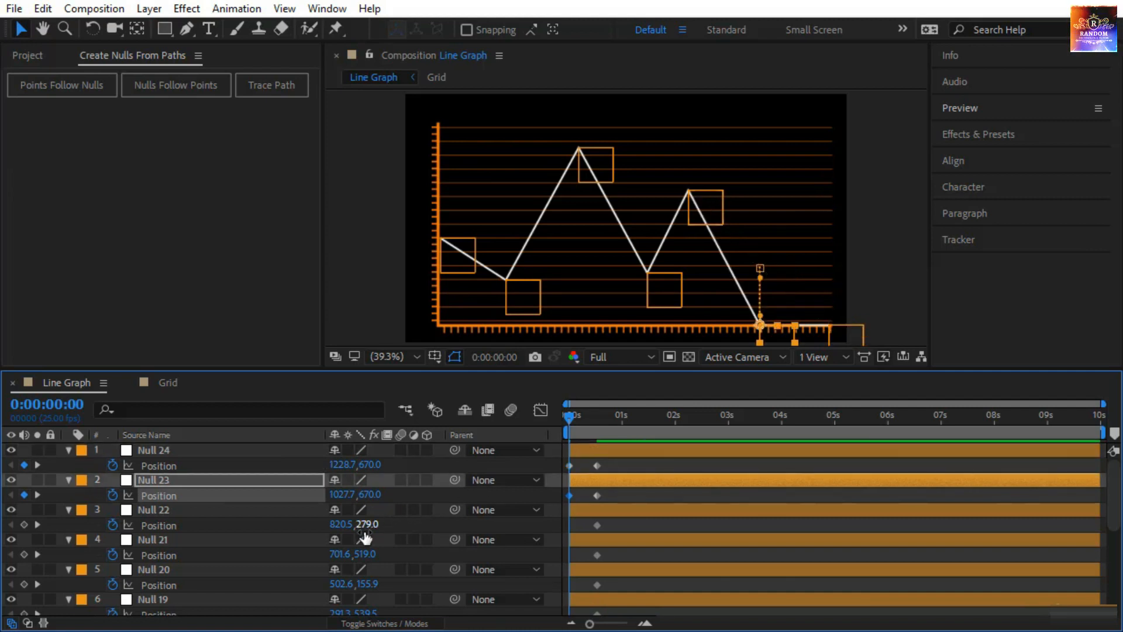
pyautogui.click(372, 525)
pyautogui.click(366, 524)
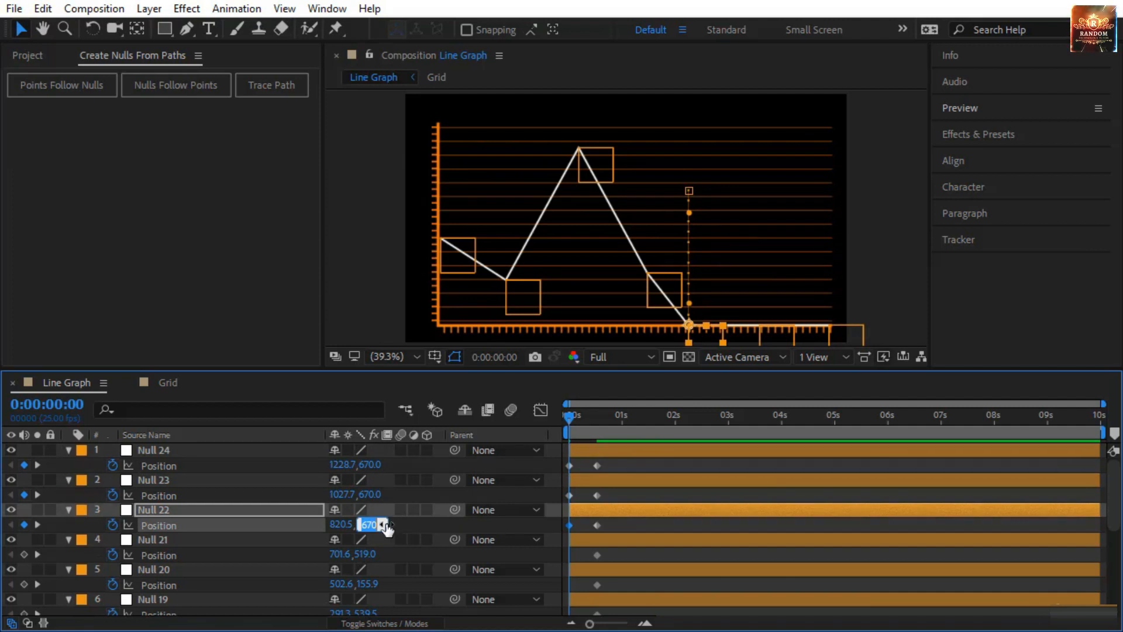
pyautogui.click(371, 553)
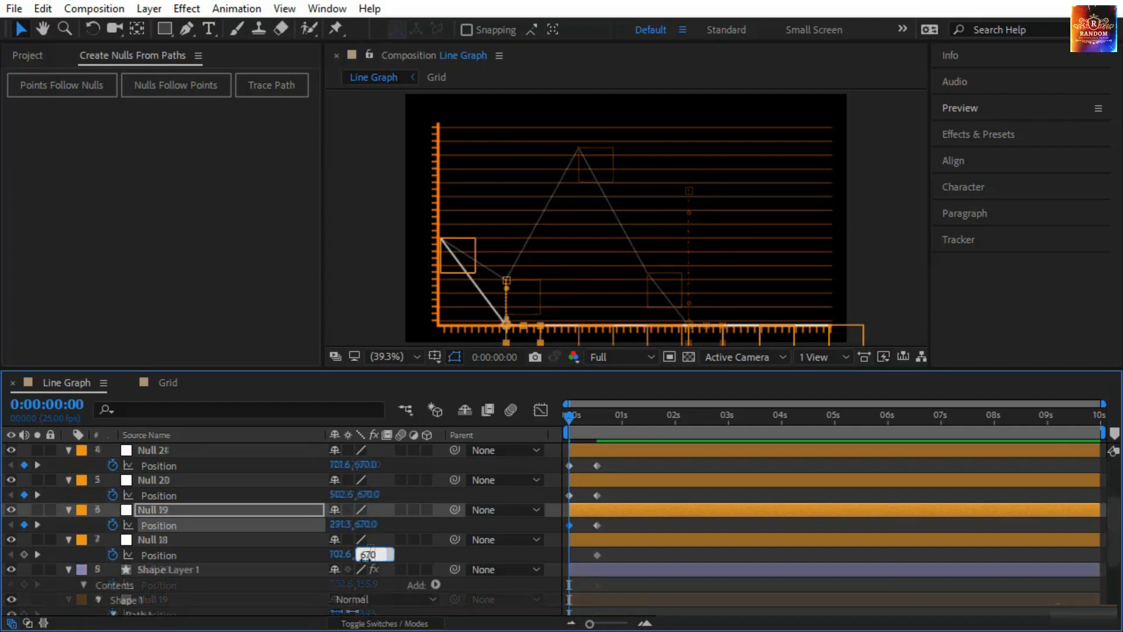
pyautogui.write('670')
pyautogui.press('Return')
pyautogui.click(624, 585)
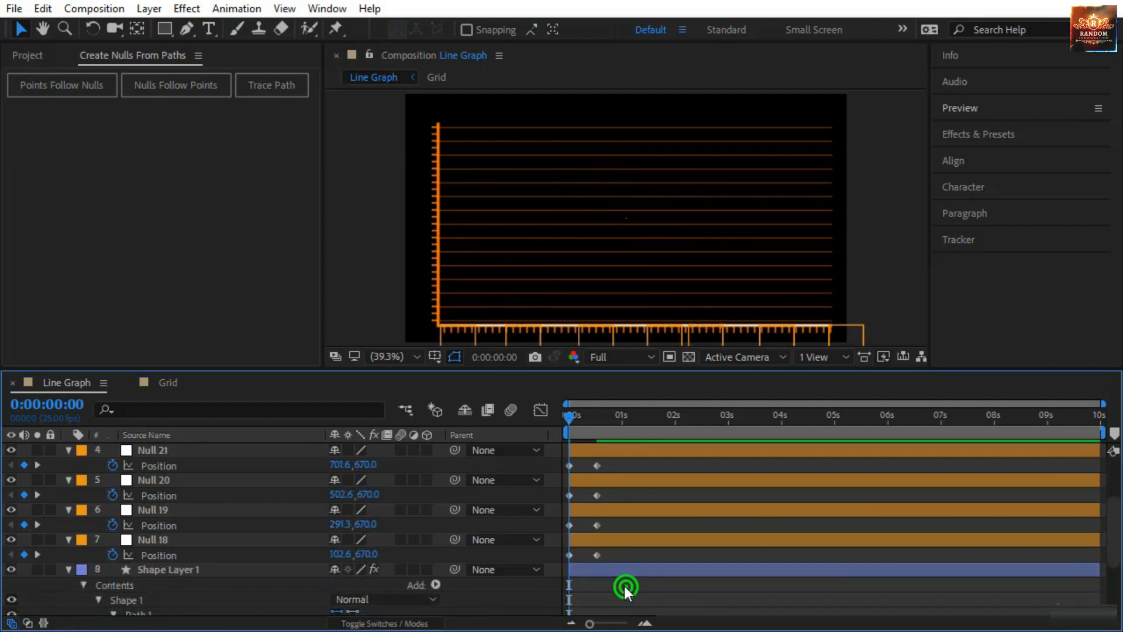
pyautogui.press('space')
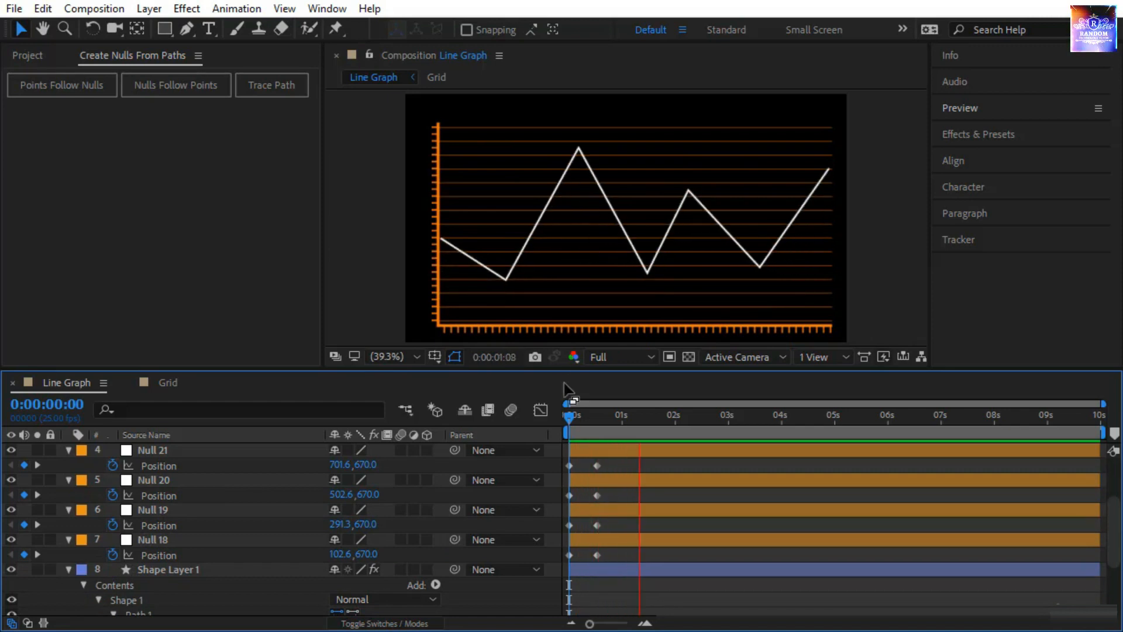
# Add Position keyframes holding the current values for all seven nulls, excluding Shape Layer 1, at 0:00:01:24
pyautogui.moveTo(567, 419); pyautogui.dragTo(672, 433)
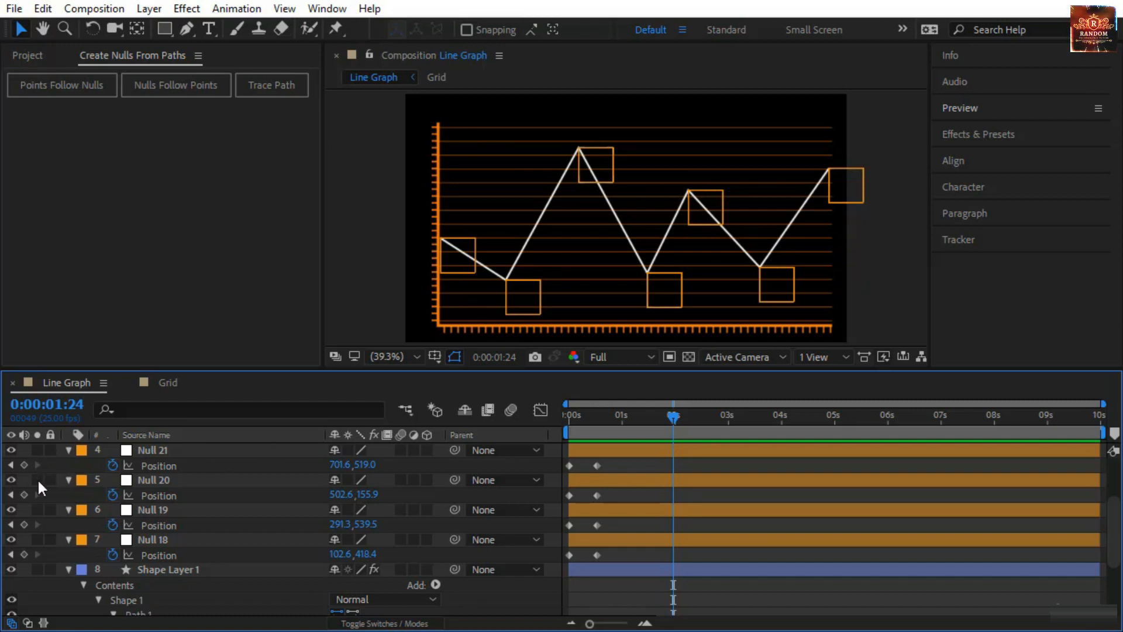
pyautogui.scroll(3, 37, 479)
pyautogui.click(180, 449)
pyautogui.hotkey('ctrl', 'a')
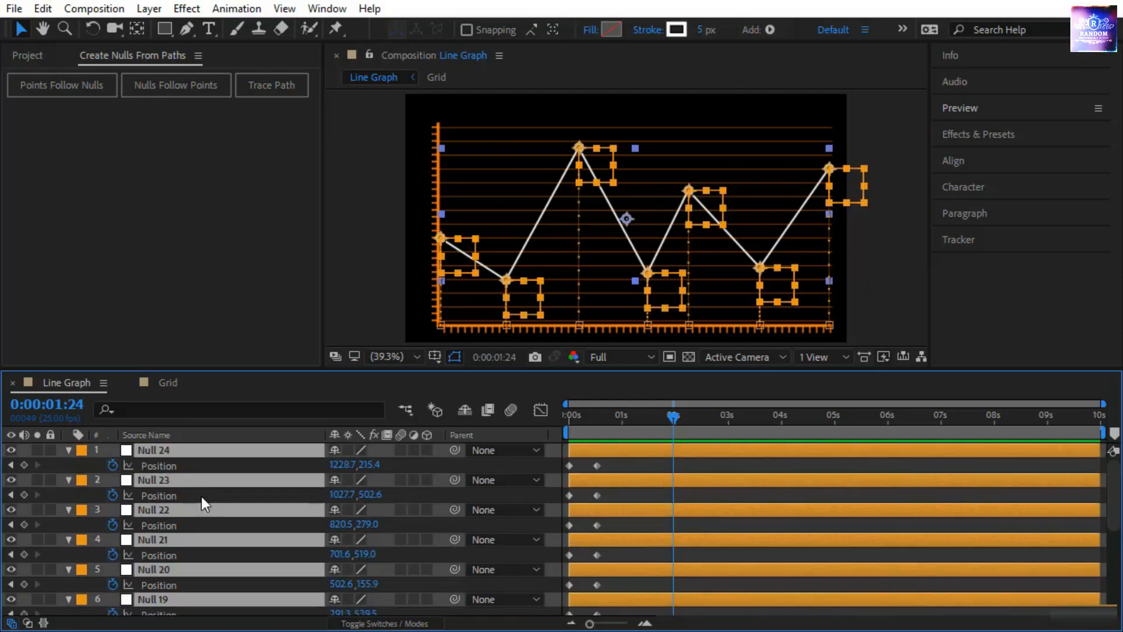
pyautogui.scroll(-5, 201, 497)
pyautogui.keyDown('ctrl'); pyautogui.click(180, 479); pyautogui.keyUp('ctrl')
pyautogui.scroll(5, 143, 509)
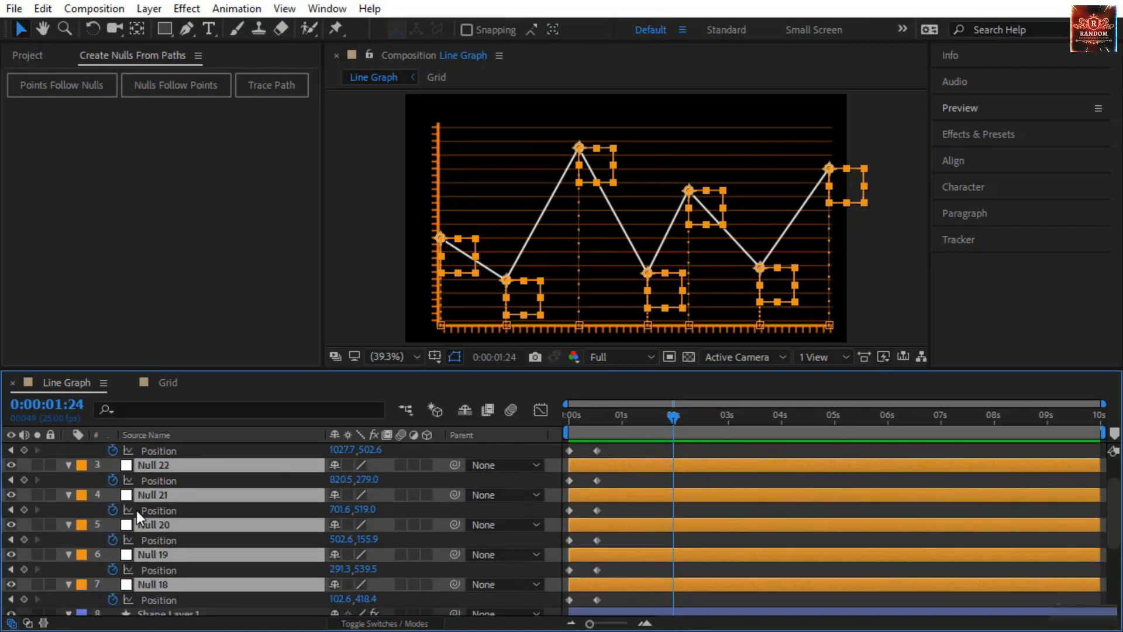
pyautogui.click(24, 480)
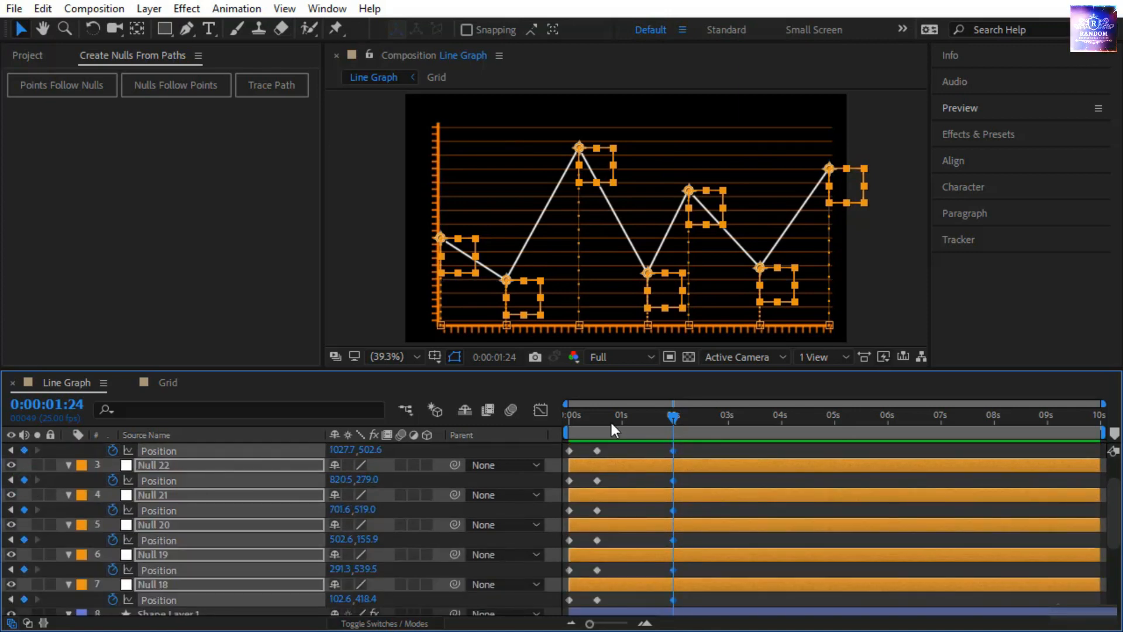
# At 0:00:02:17, lower Null 24, raise Null 23 to about Y 116, lower Null 22 to about Y 500, and raise Null 21 to about Y 249
pyautogui.moveTo(672, 417); pyautogui.dragTo(711, 417)
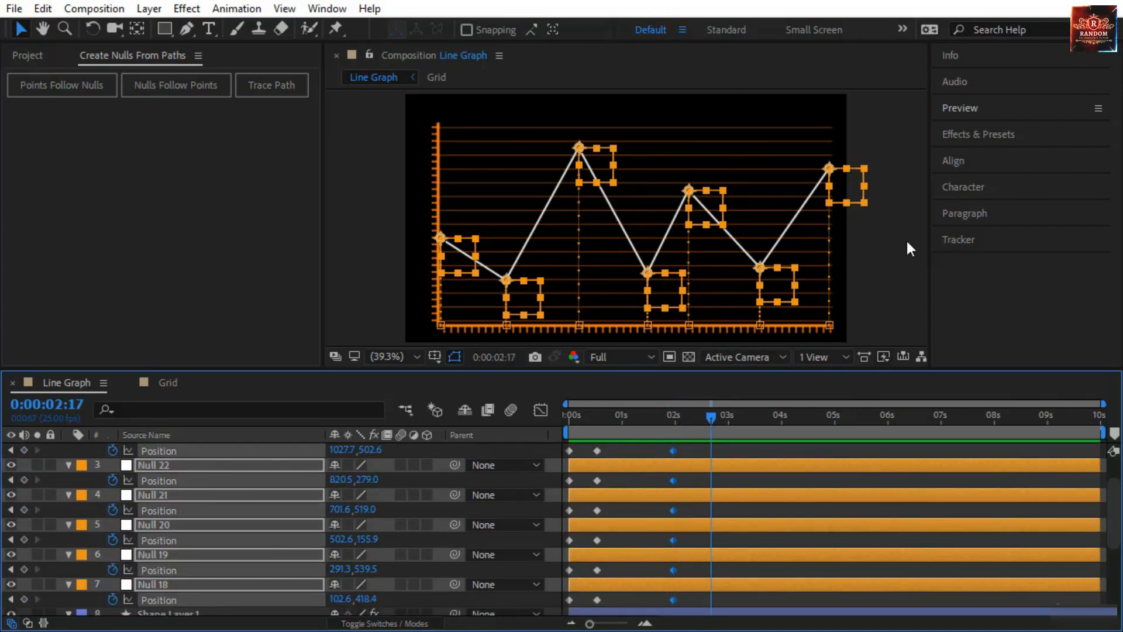
pyautogui.click(868, 228)
pyautogui.click(842, 179)
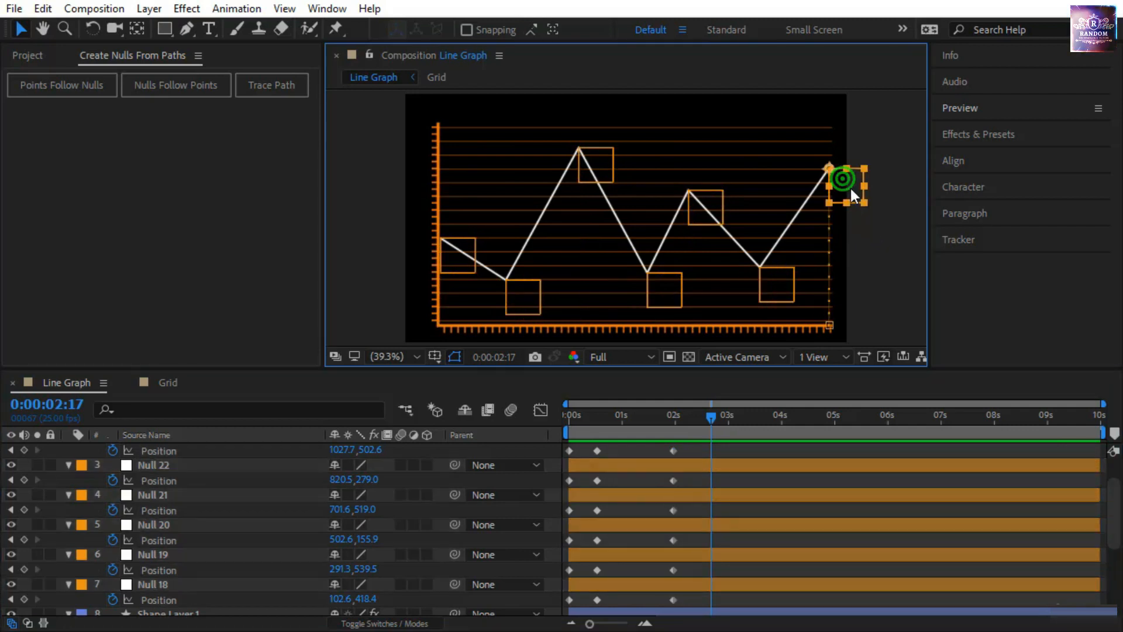
pyautogui.moveTo(850, 187); pyautogui.dragTo(773, 159)
pyautogui.moveTo(705, 215); pyautogui.dragTo(658, 185)
pyautogui.click(648, 299)
# At 0:00:02:17, lower Null 20 to about Y 418 and raise Null 19 to about Y 178 and Null 18 to about Y 250
pyautogui.click(589, 163)
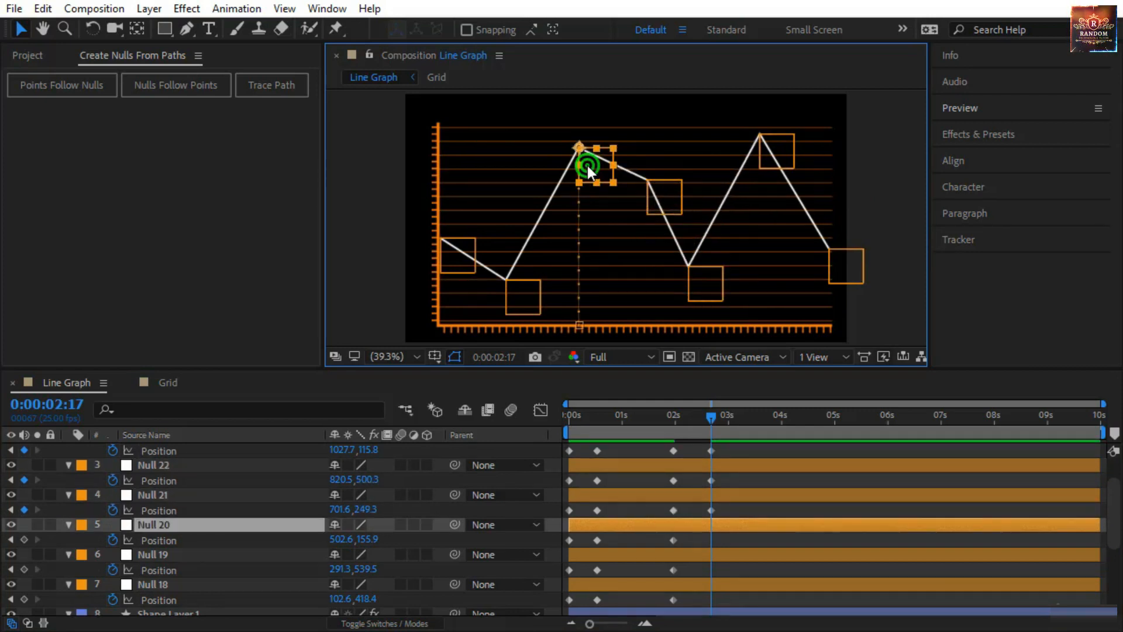
pyautogui.moveTo(589, 163); pyautogui.dragTo(598, 257)
pyautogui.click(530, 300)
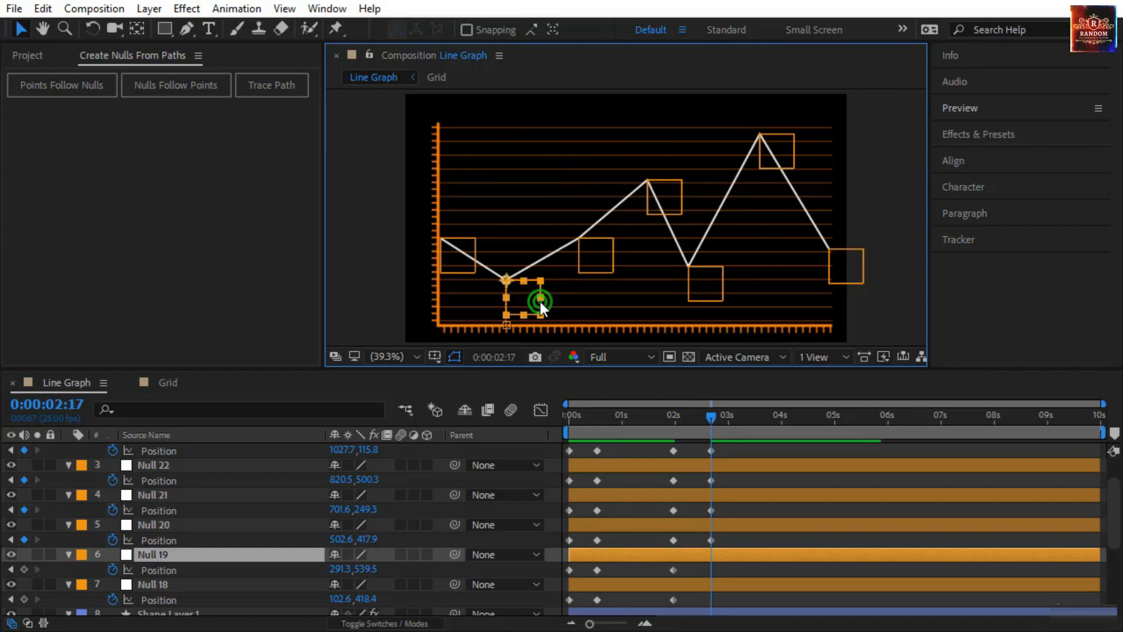
pyautogui.moveTo(519, 297); pyautogui.dragTo(518, 173)
pyautogui.click(455, 258)
pyautogui.moveTo(455, 257); pyautogui.dragTo(456, 201)
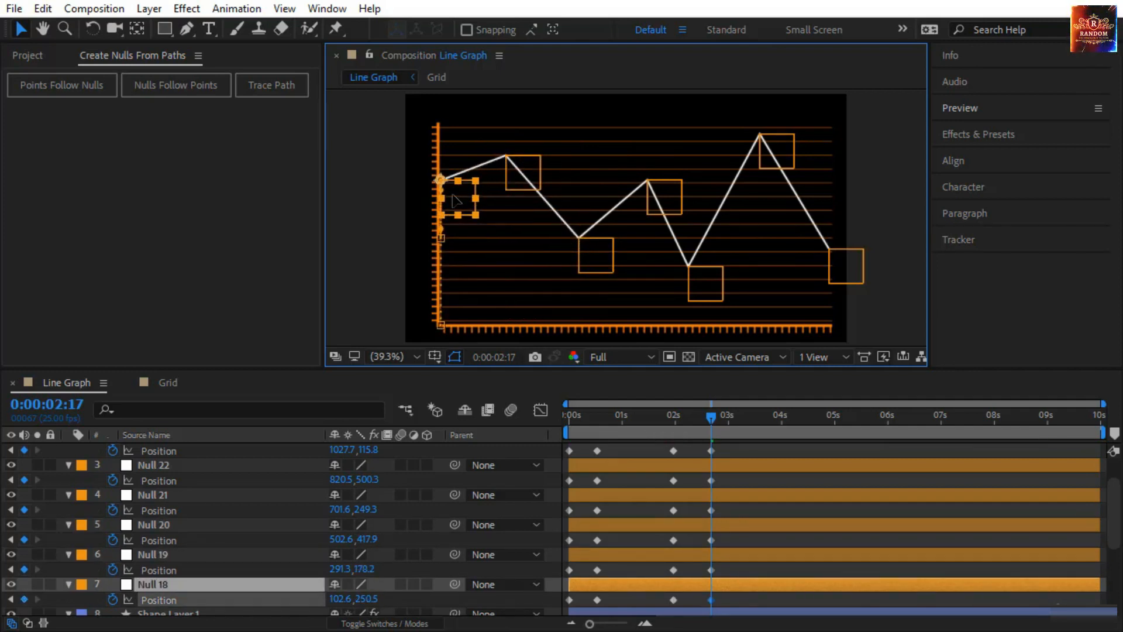
# Preview the line graph animation from 0:00:00:00 and return the playhead to the start
pyautogui.moveTo(712, 414); pyautogui.dragTo(392, 448)
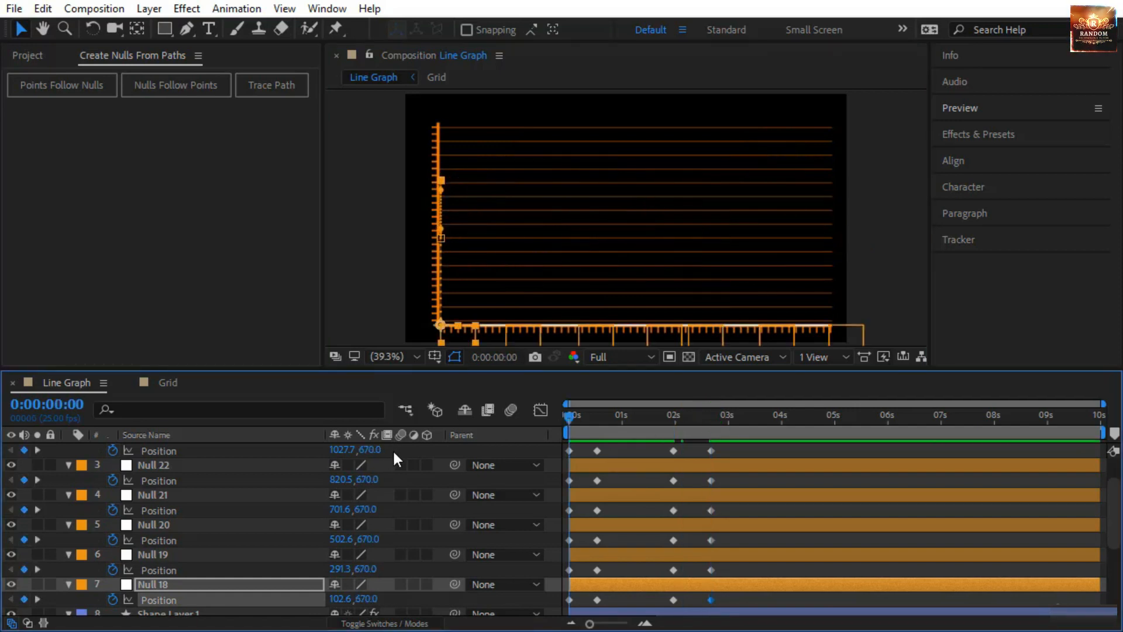
pyautogui.press('space')
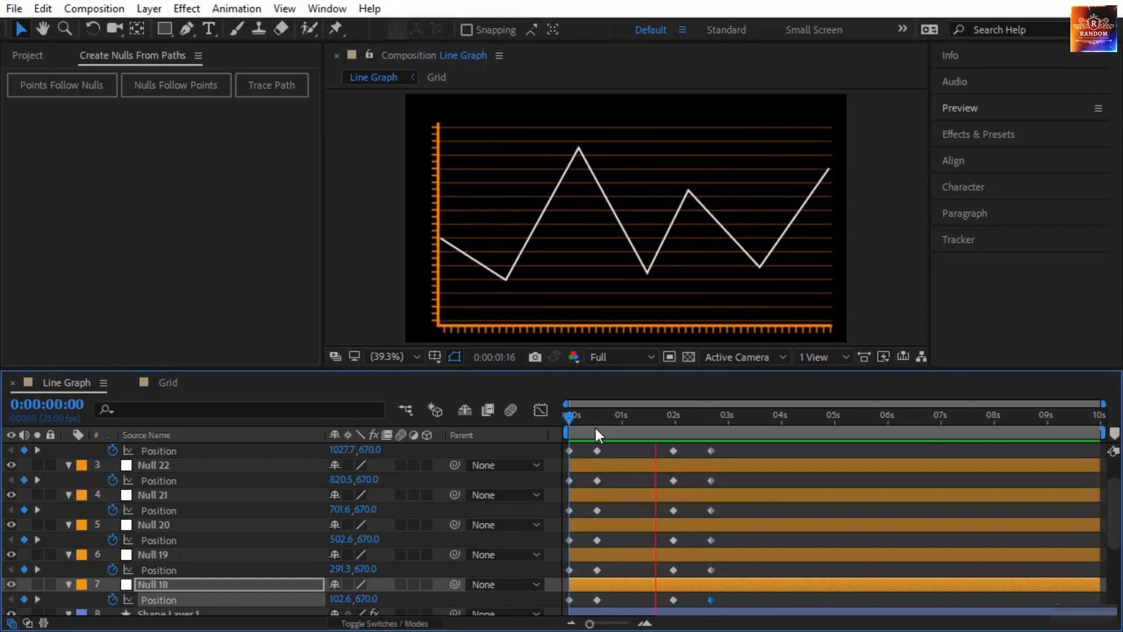
pyautogui.click(570, 423)
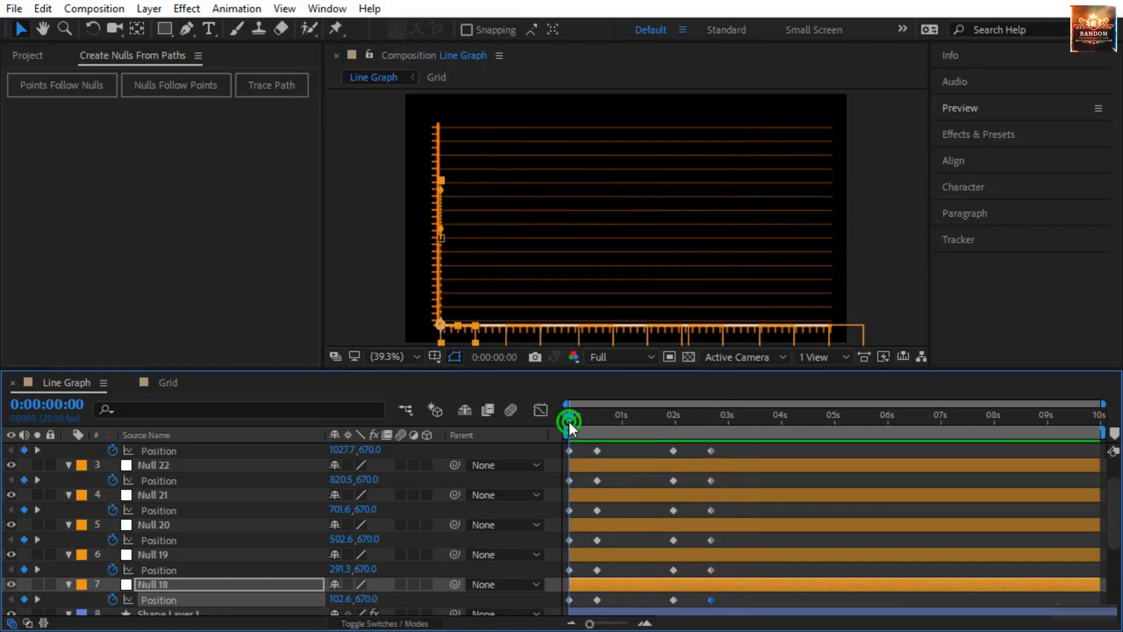
# Collapse the expanded properties of all the nulls and Shape Layer 1, and clear the layer selection
pyautogui.scroll(-1, 681, 462)
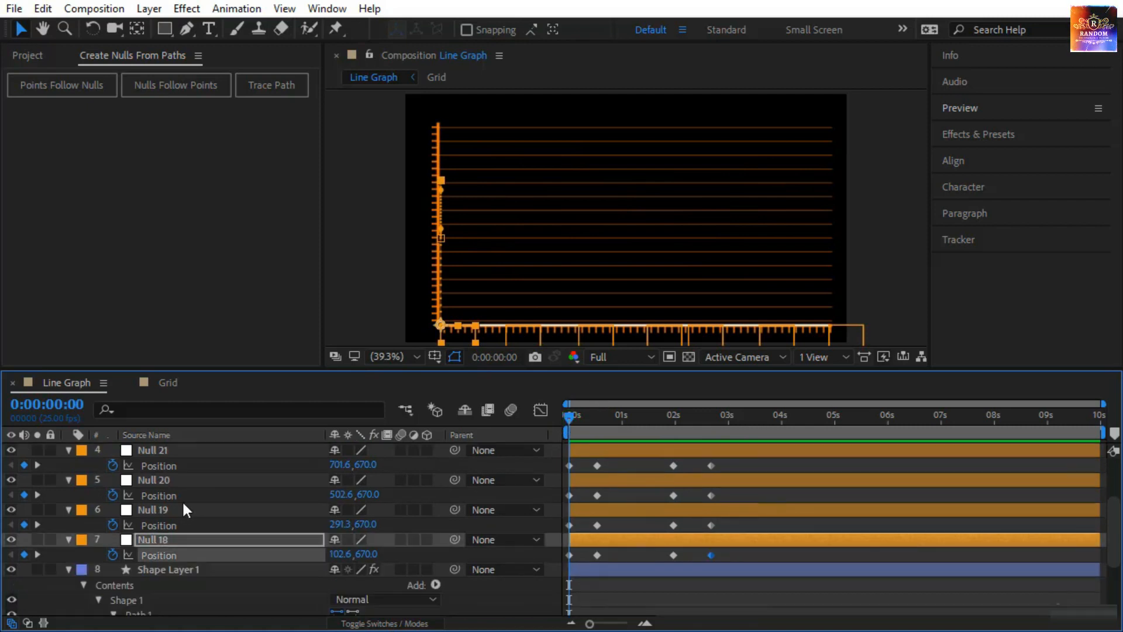
pyautogui.hotkey('ctrl', 'a')
pyautogui.click(70, 541)
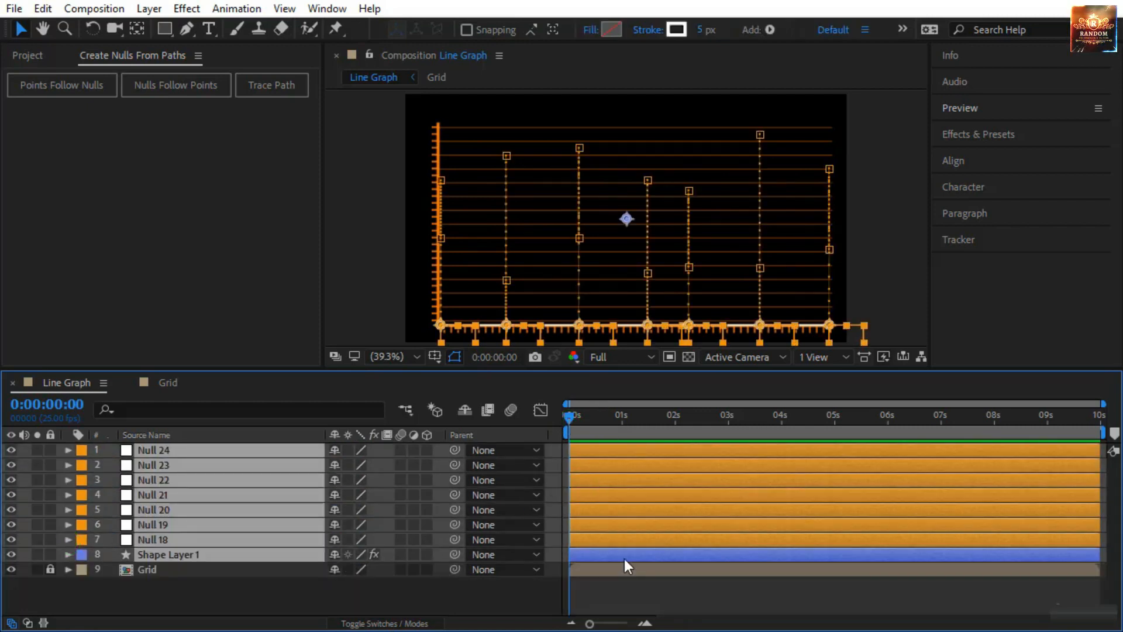
pyautogui.click(609, 589)
# Stagger the Null 19 to Null 24 layers so each starts progressively later, from about 0.5 to 2.6 seconds, and preview the animation
pyautogui.click(605, 541)
pyautogui.moveTo(612, 522); pyautogui.dragTo(784, 494)
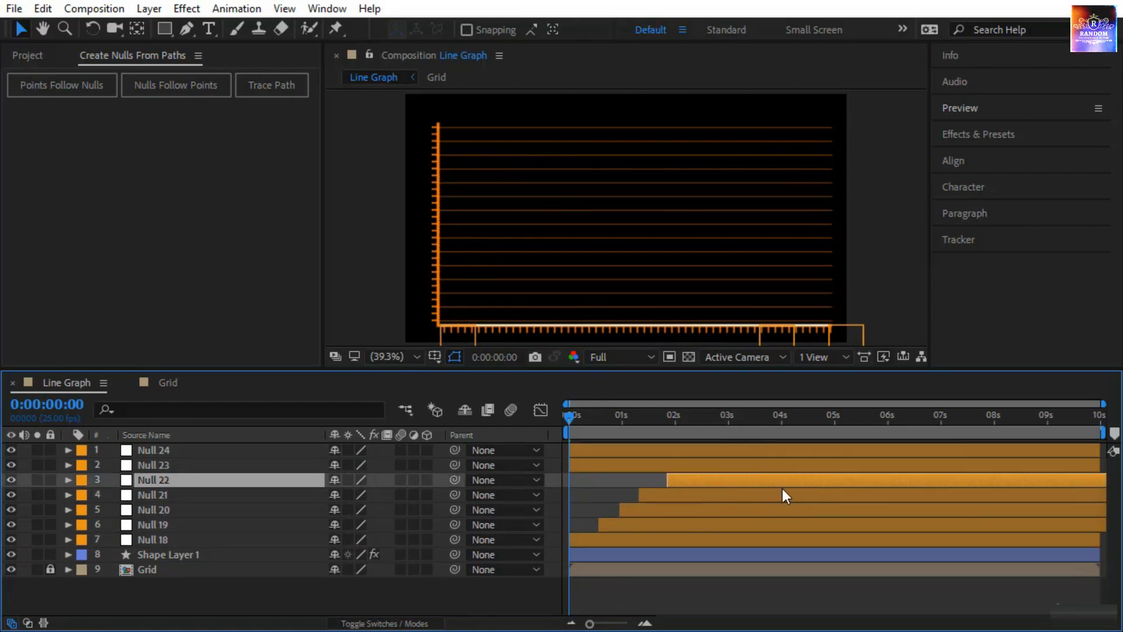
pyautogui.moveTo(704, 468); pyautogui.dragTo(819, 479)
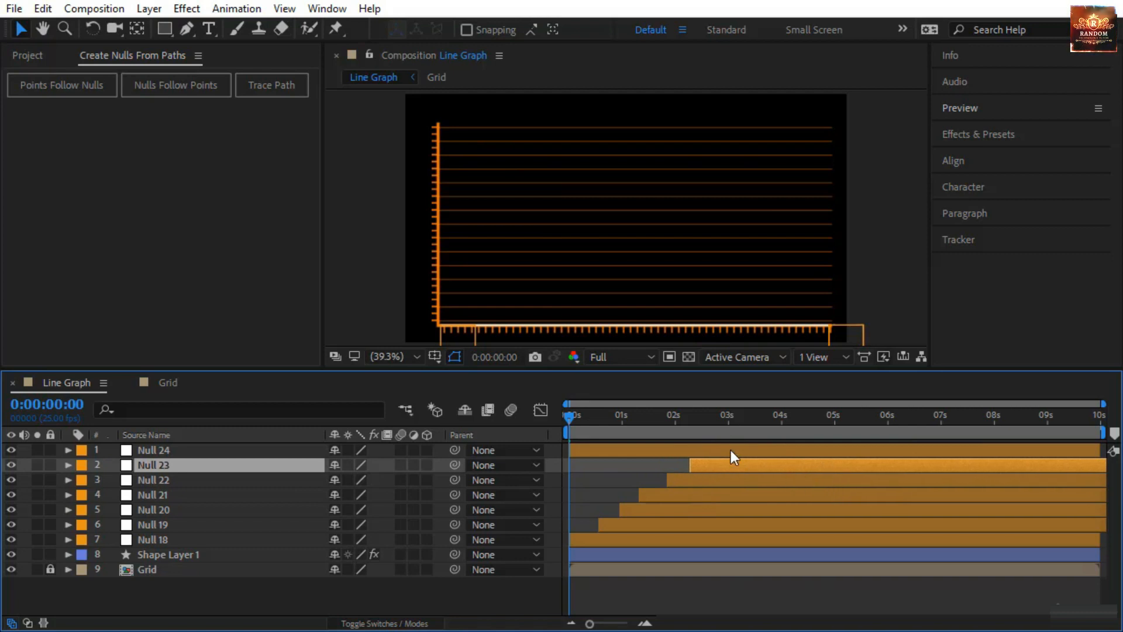
pyautogui.moveTo(731, 451); pyautogui.dragTo(864, 473)
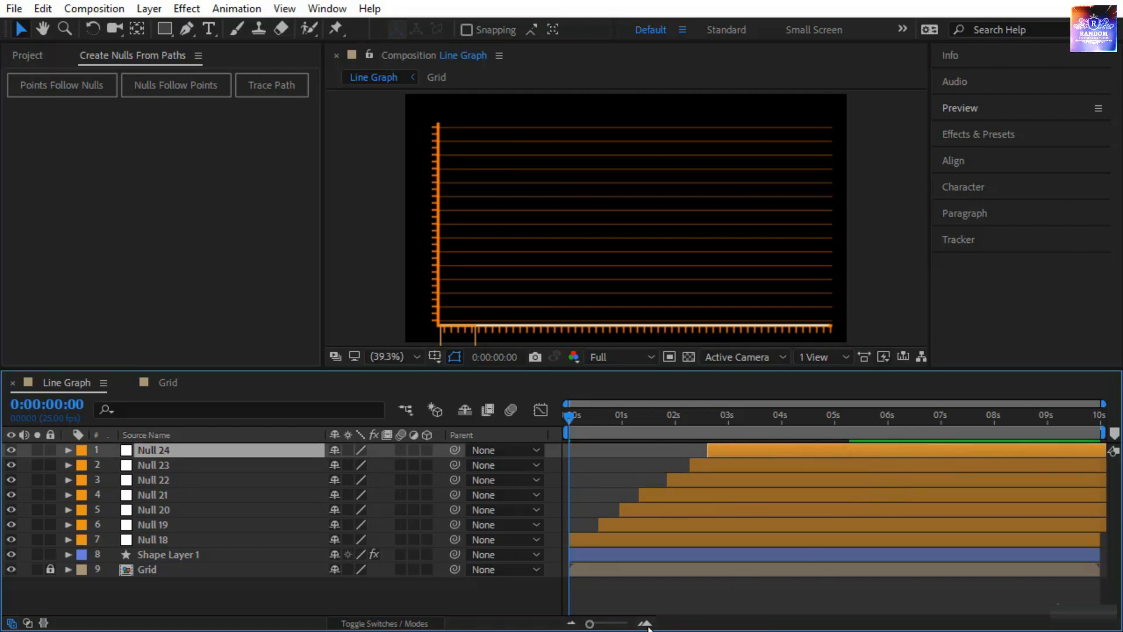
pyautogui.press('space')
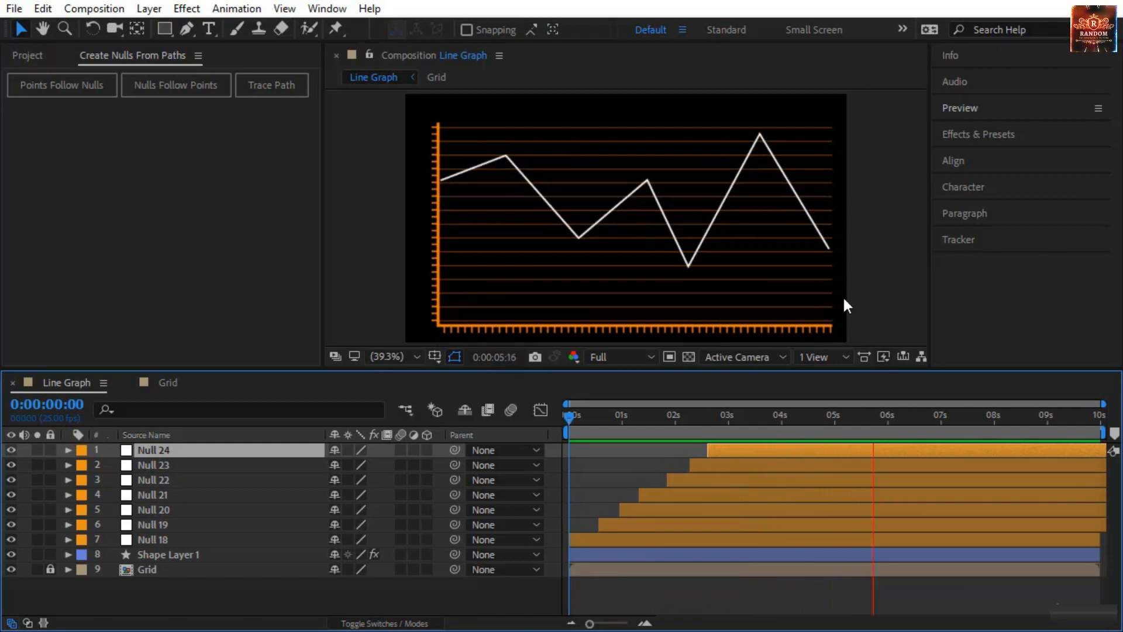
pyautogui.click(566, 424)
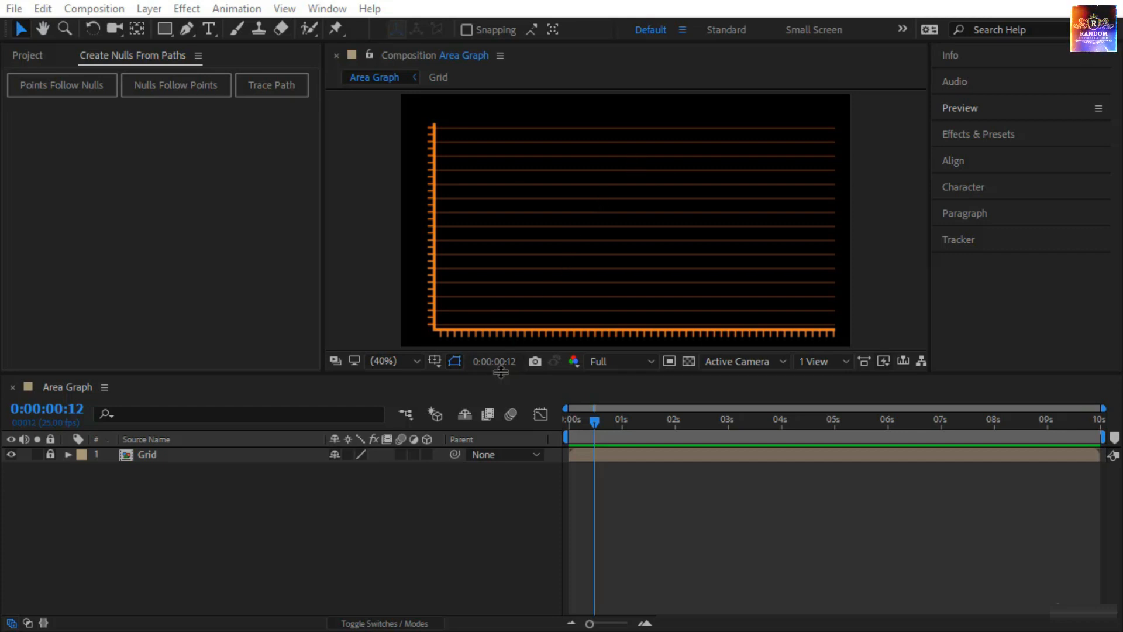
# Enlarge the composition view and add a 1280 x 720 px orange solid with color FFAE00 to the Area Graph composition
pyautogui.moveTo(501, 372); pyautogui.dragTo(501, 439)
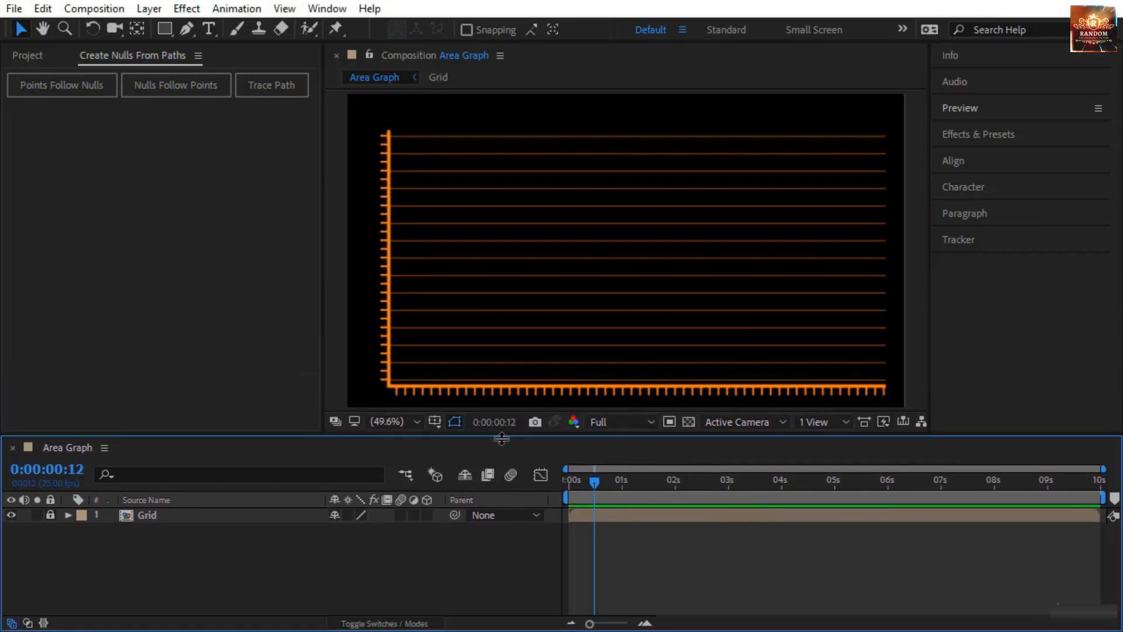
pyautogui.rightClick(319, 566)
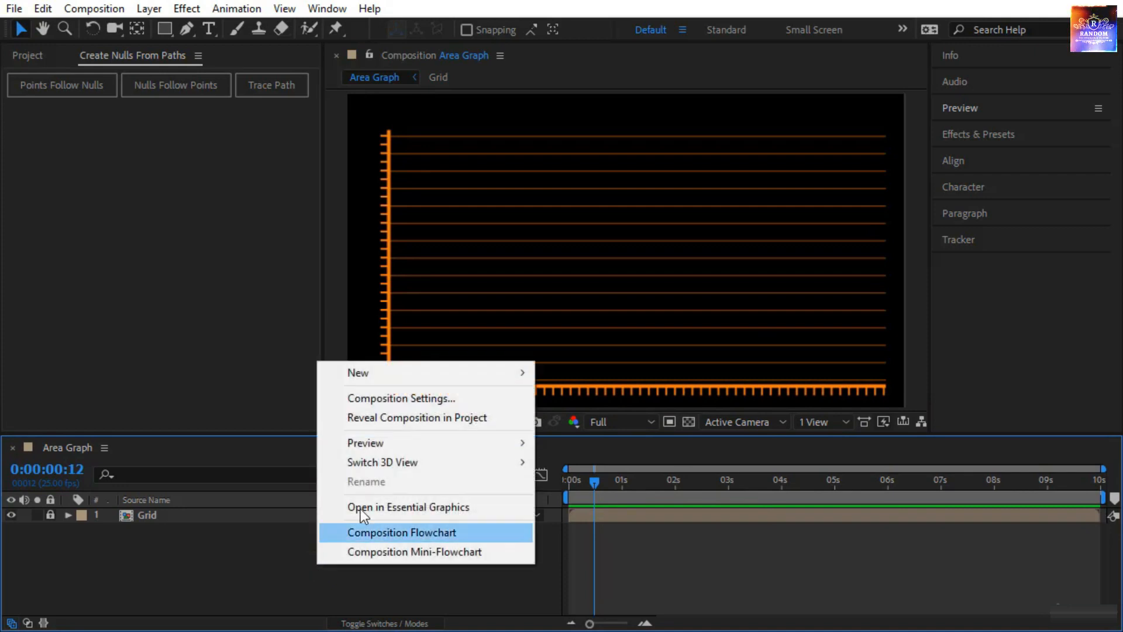
pyautogui.click(429, 380)
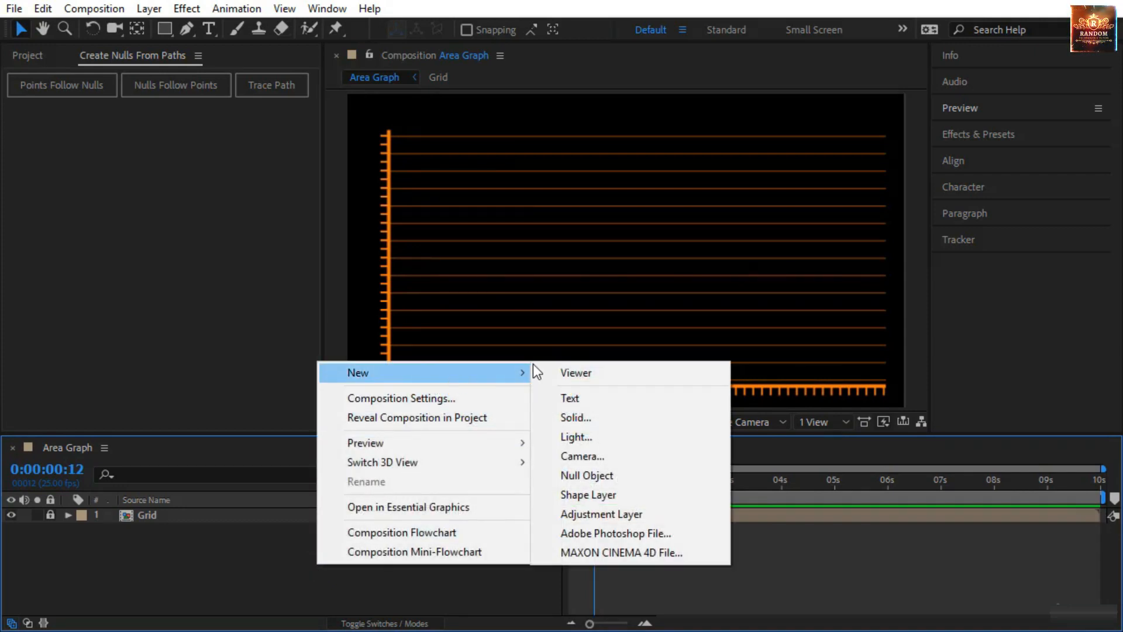
pyautogui.click(595, 416)
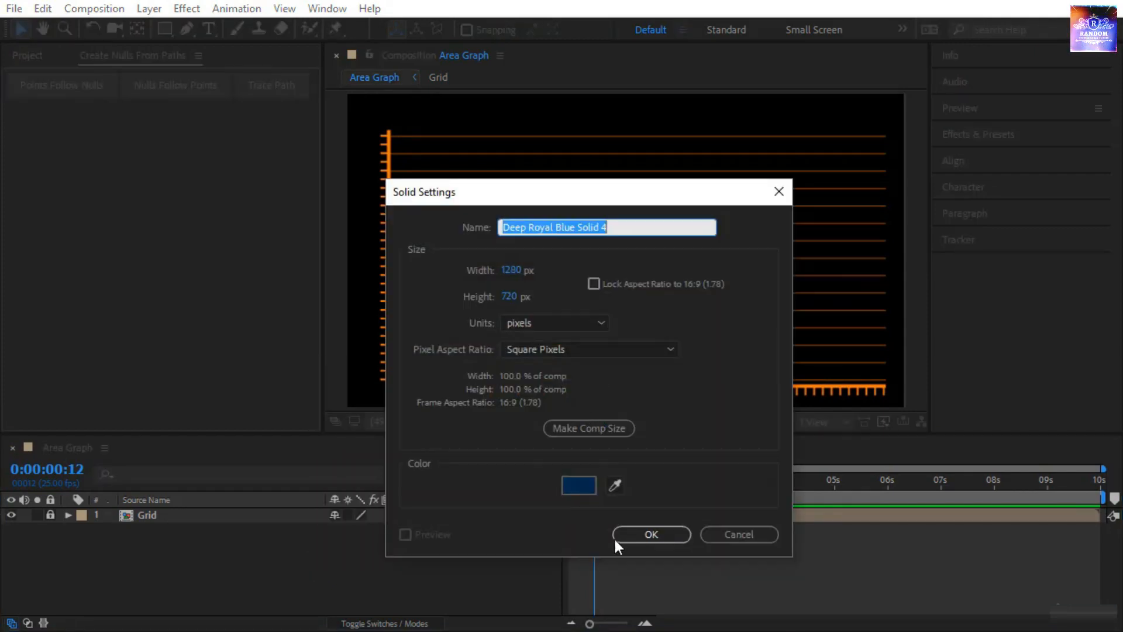
pyautogui.click(576, 486)
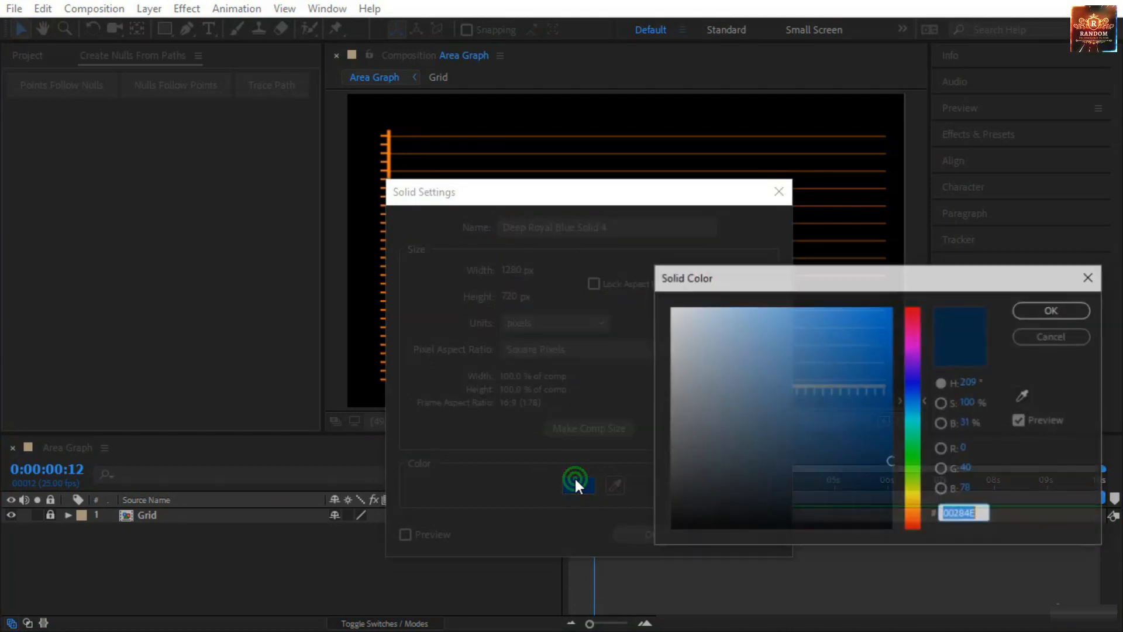
pyautogui.click(915, 507)
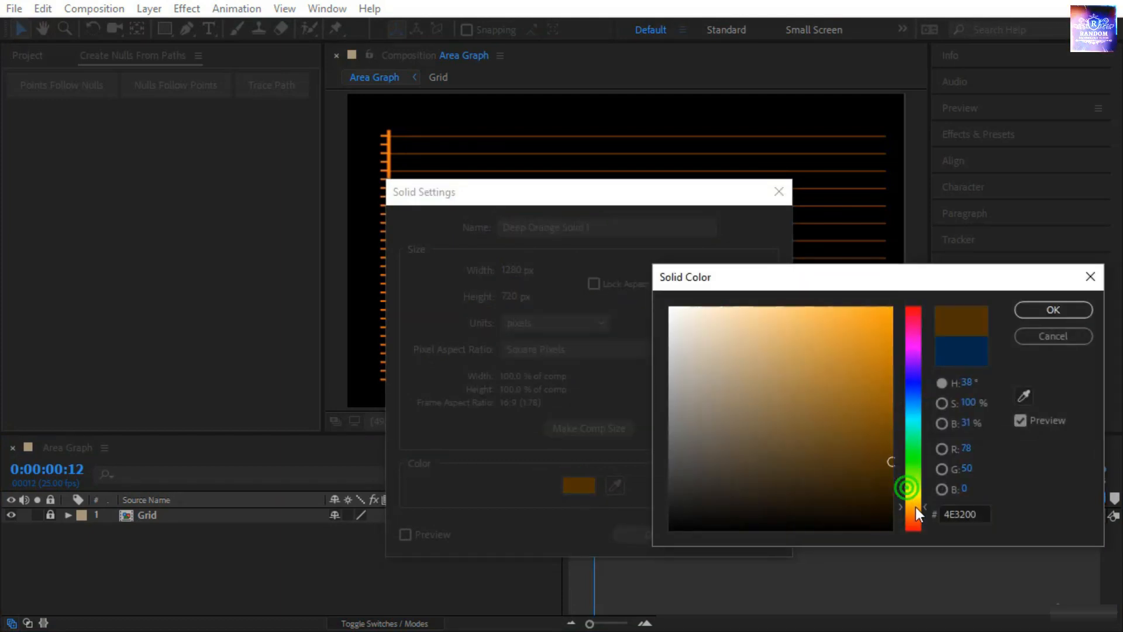
pyautogui.click(881, 407)
pyautogui.moveTo(886, 396); pyautogui.dragTo(918, 283)
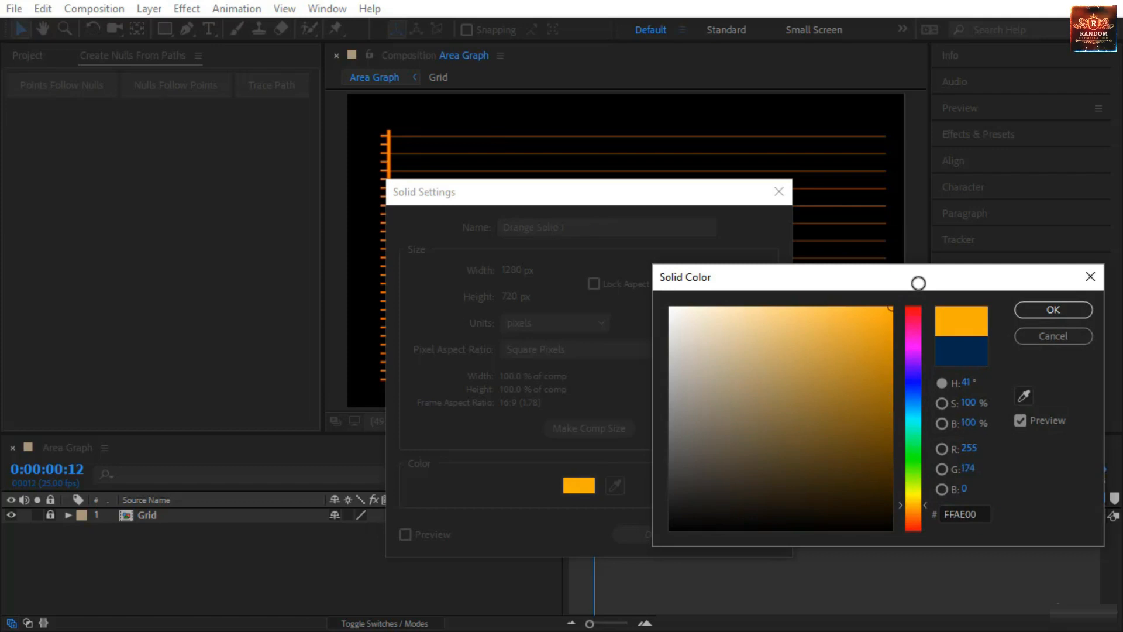
pyautogui.click(1053, 308)
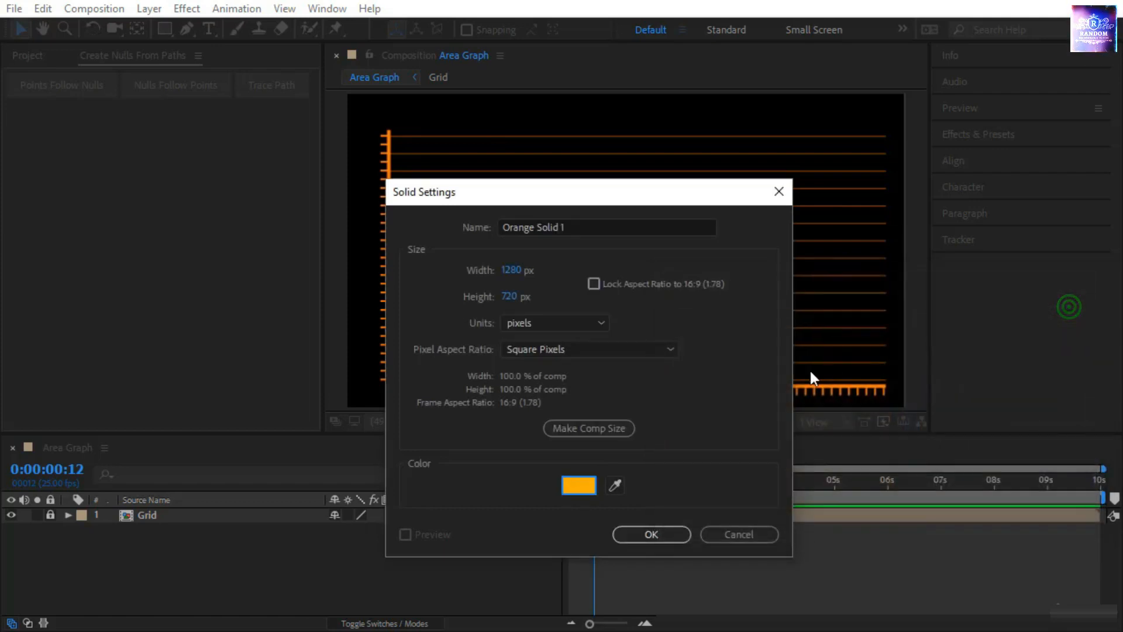
pyautogui.click(651, 535)
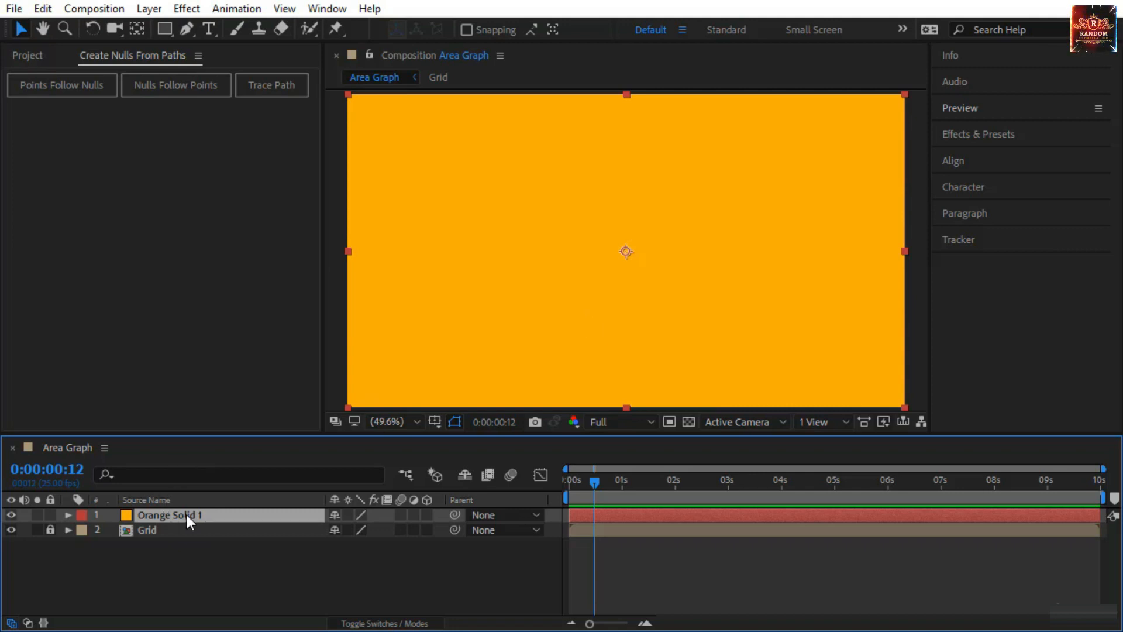
# Activate the Pen tool and hide the Orange Solid 1 layer so the grid can be traced
pyautogui.click(189, 27)
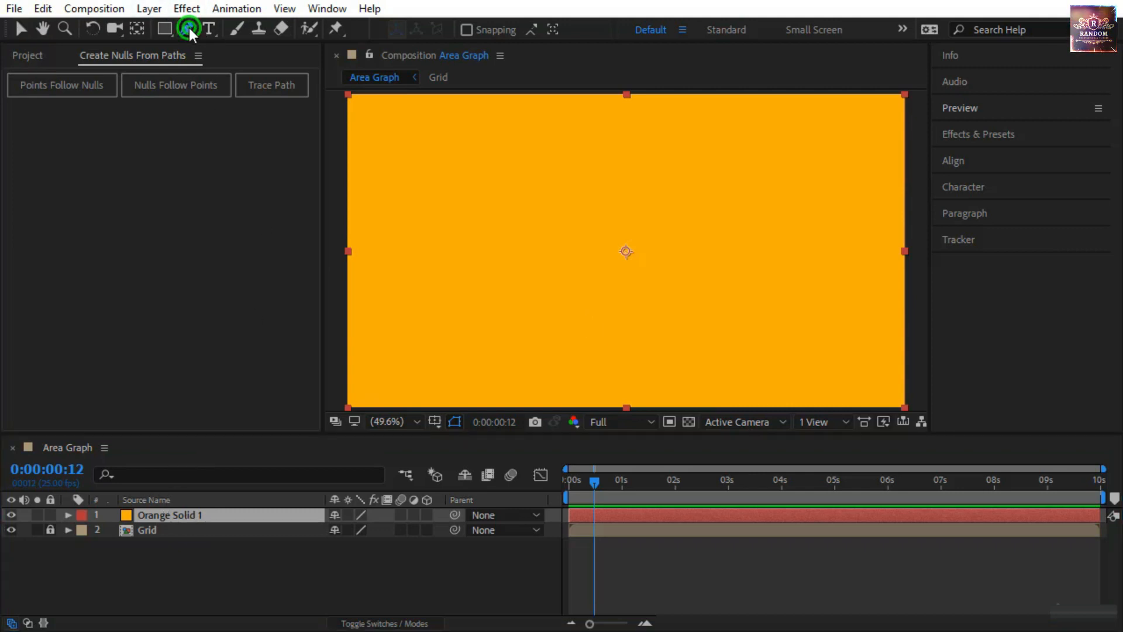
pyautogui.click(248, 33)
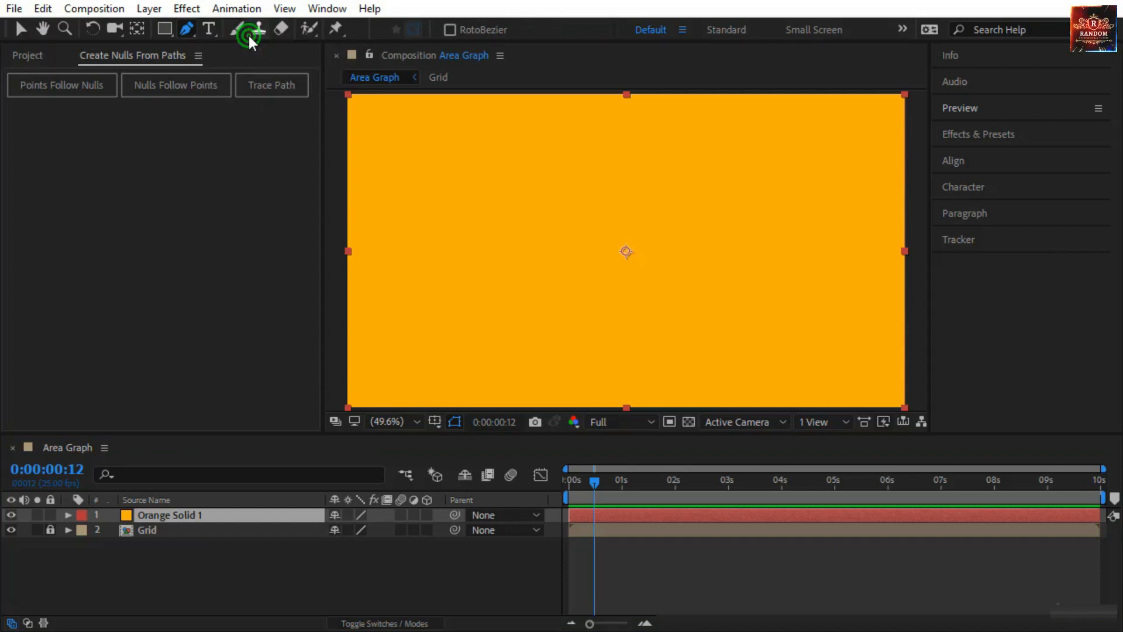
pyautogui.click(14, 514)
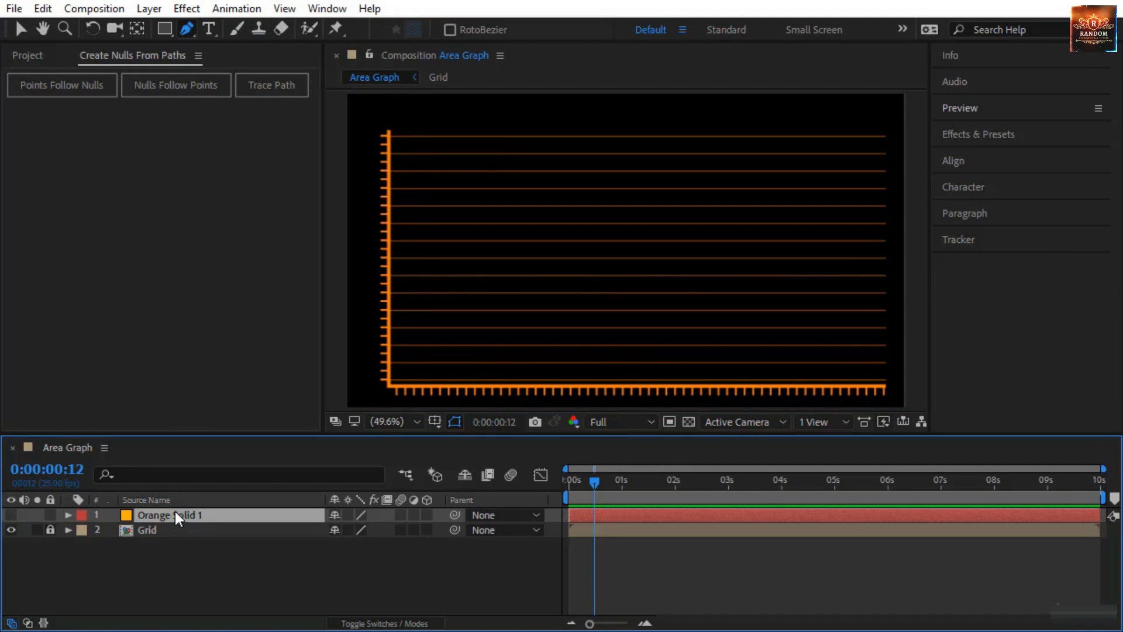
# Draw a smooth mask path on Orange Solid 1 from the graph's origin through two peaks and two valleys above the baseline
pyautogui.click(389, 386)
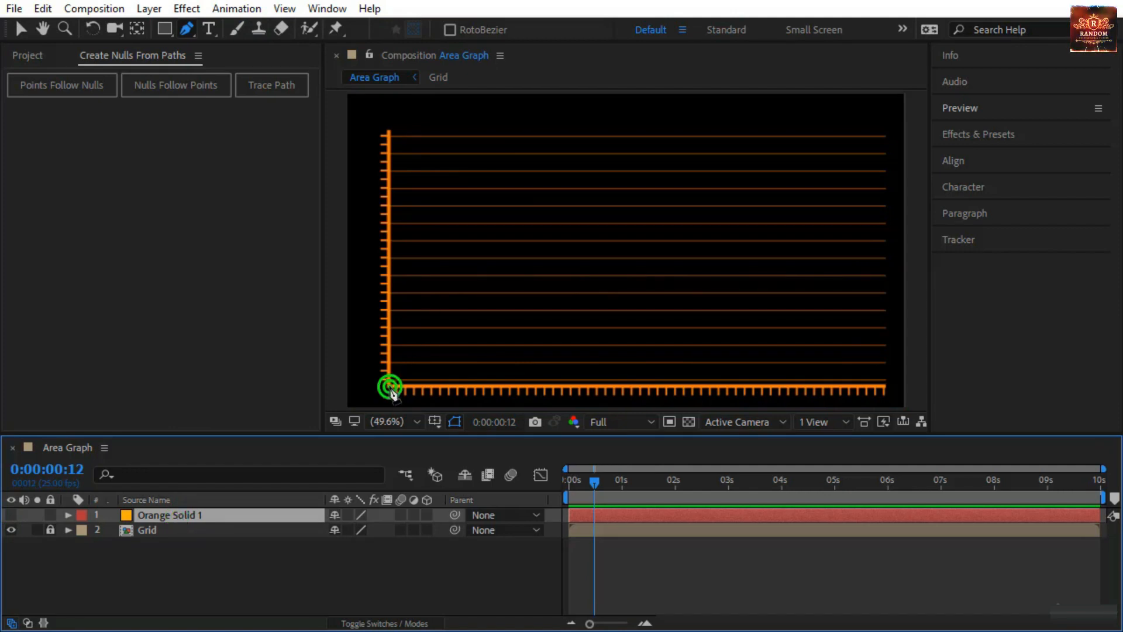
pyautogui.click(455, 207)
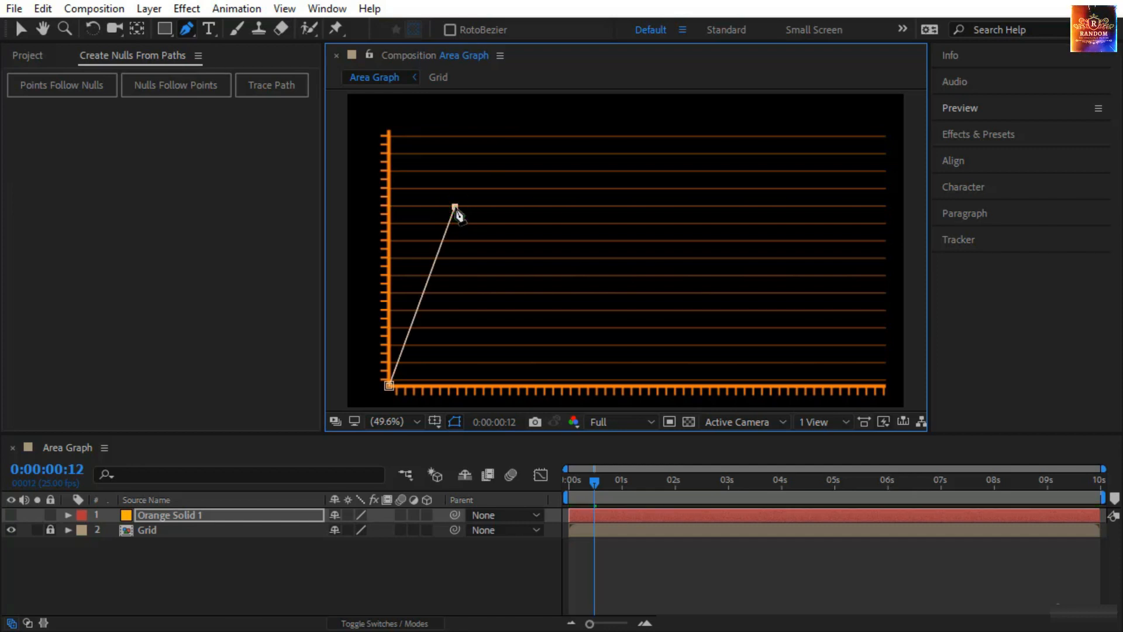
pyautogui.moveTo(457, 212); pyautogui.dragTo(468, 216)
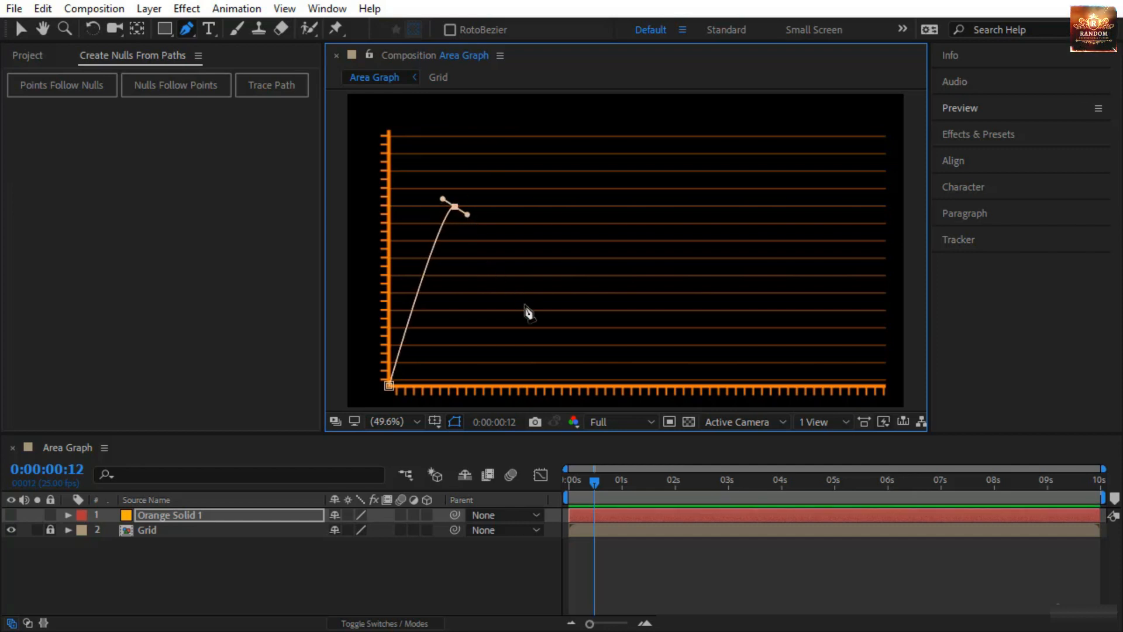
pyautogui.click(534, 276)
pyautogui.moveTo(537, 281); pyautogui.dragTo(555, 271)
pyautogui.moveTo(608, 150); pyautogui.dragTo(619, 158)
pyautogui.moveTo(662, 249); pyautogui.dragTo(679, 246)
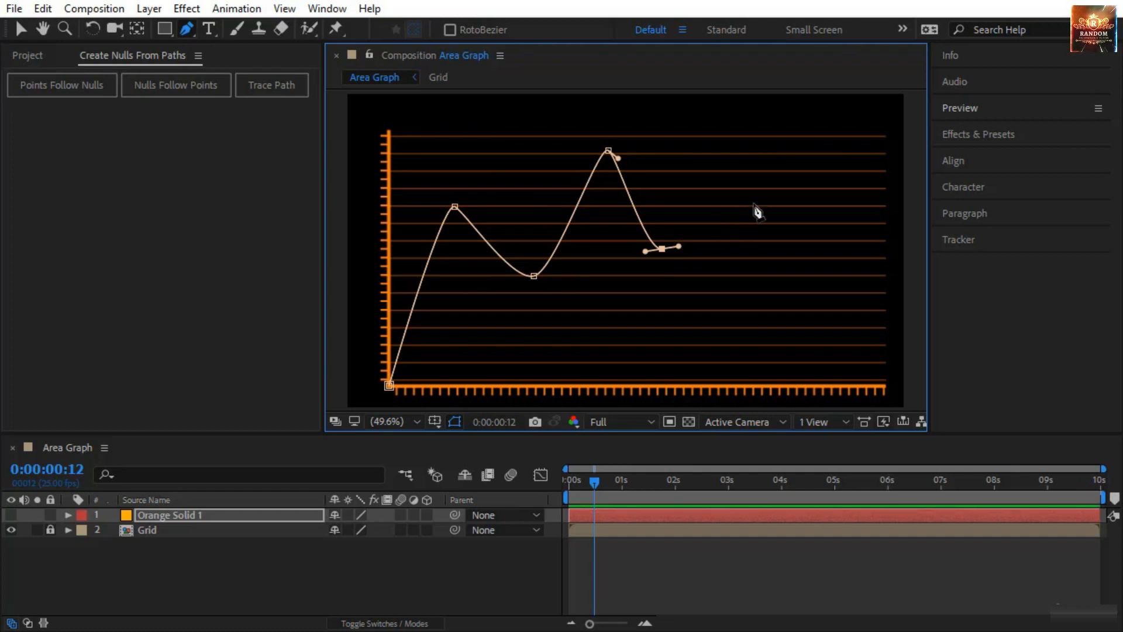
# Continue the mask over a third peak to the grid's far end, close it along the baseline, and make Orange Solid 1 visible
pyautogui.moveTo(763, 205); pyautogui.dragTo(779, 222)
pyautogui.click(886, 222)
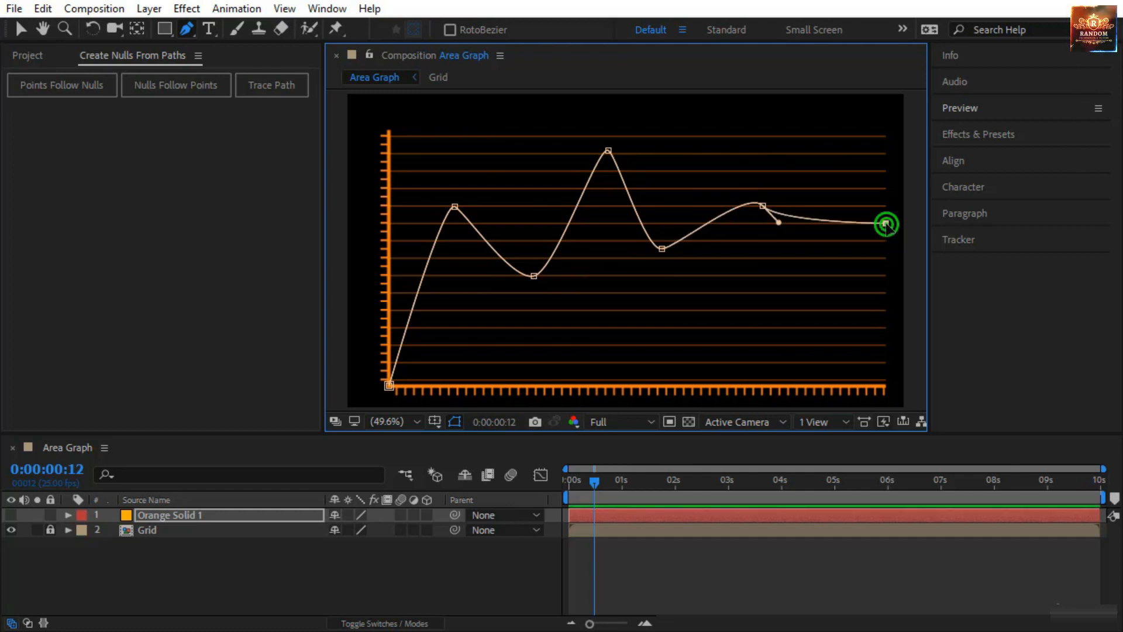
pyautogui.click(885, 386)
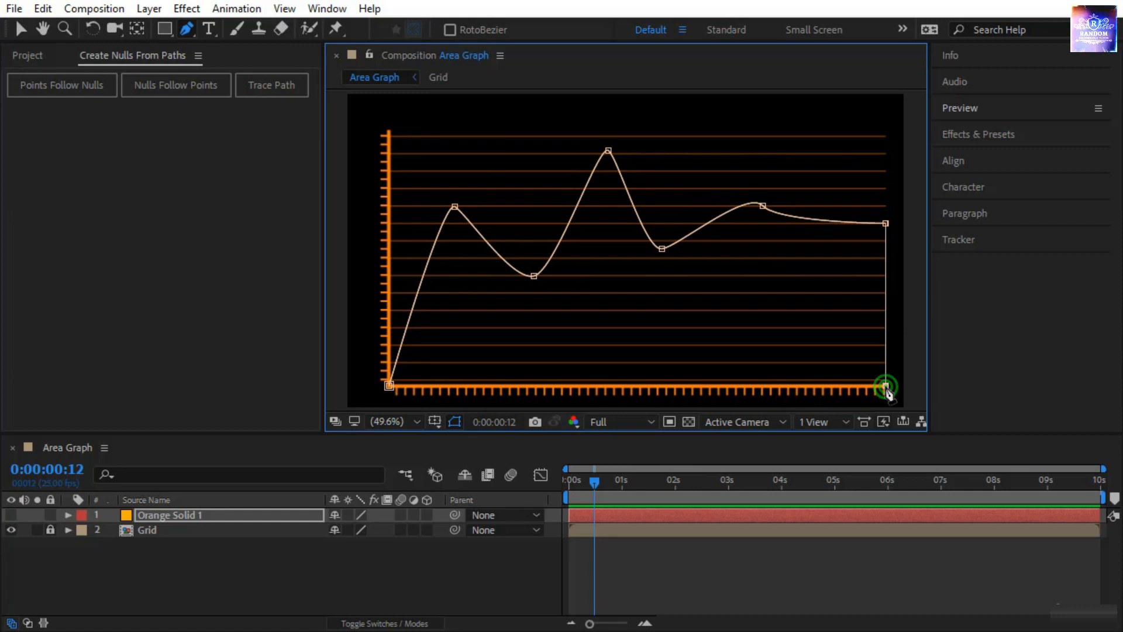
pyautogui.click(389, 387)
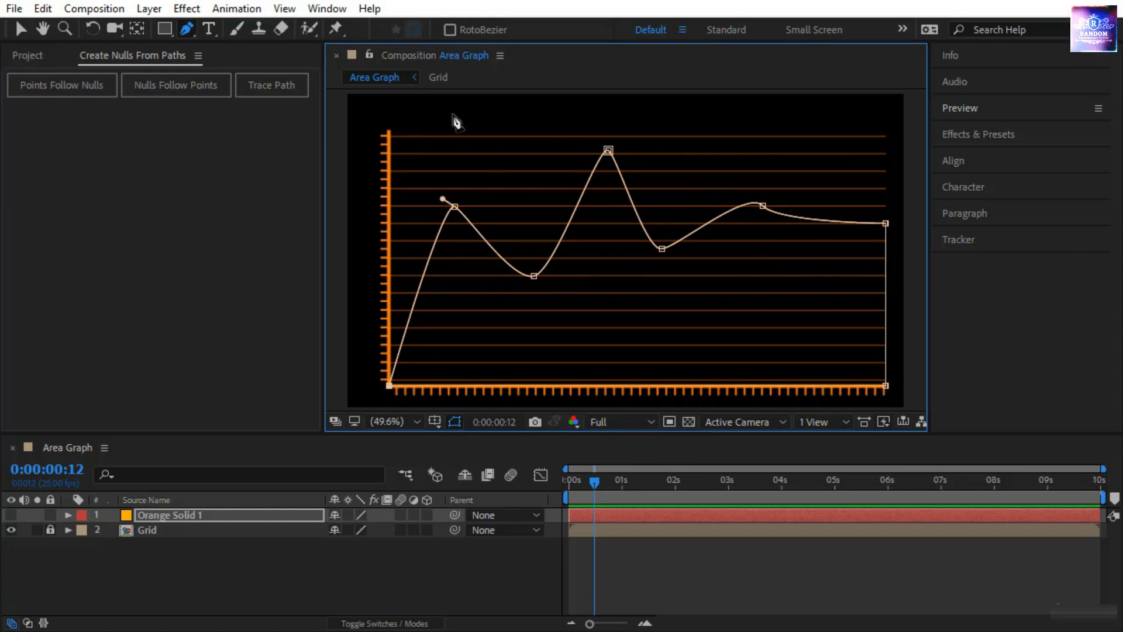
pyautogui.click(11, 514)
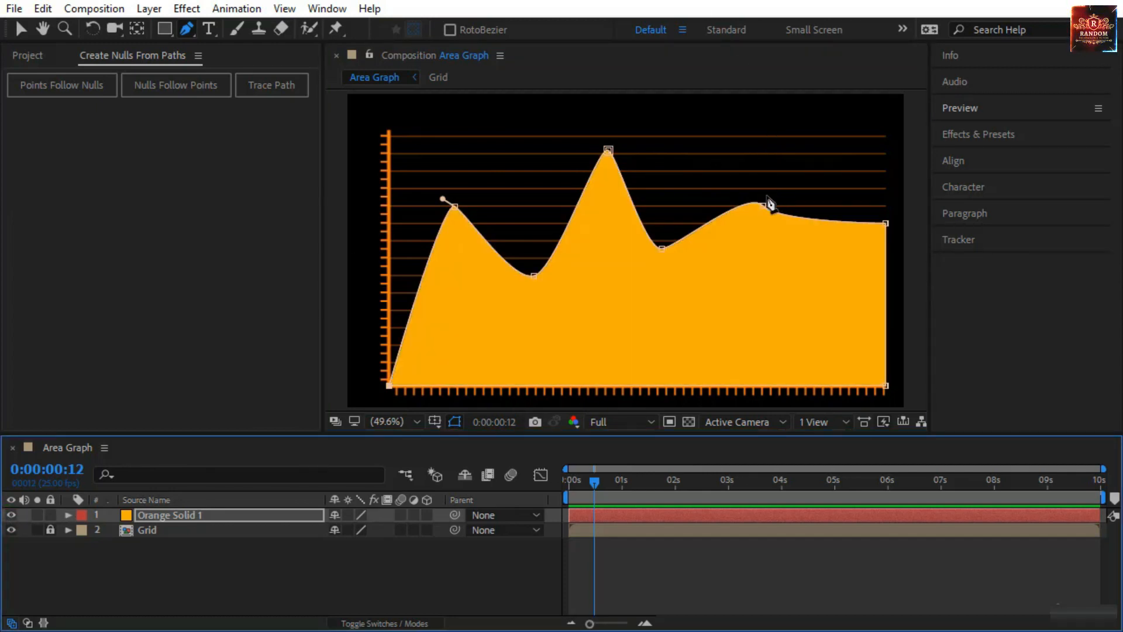
# Raise and reshape the third peak of the mask path, shift the tallest peak slightly toward the first one, and deselect the layer
pyautogui.press('v')
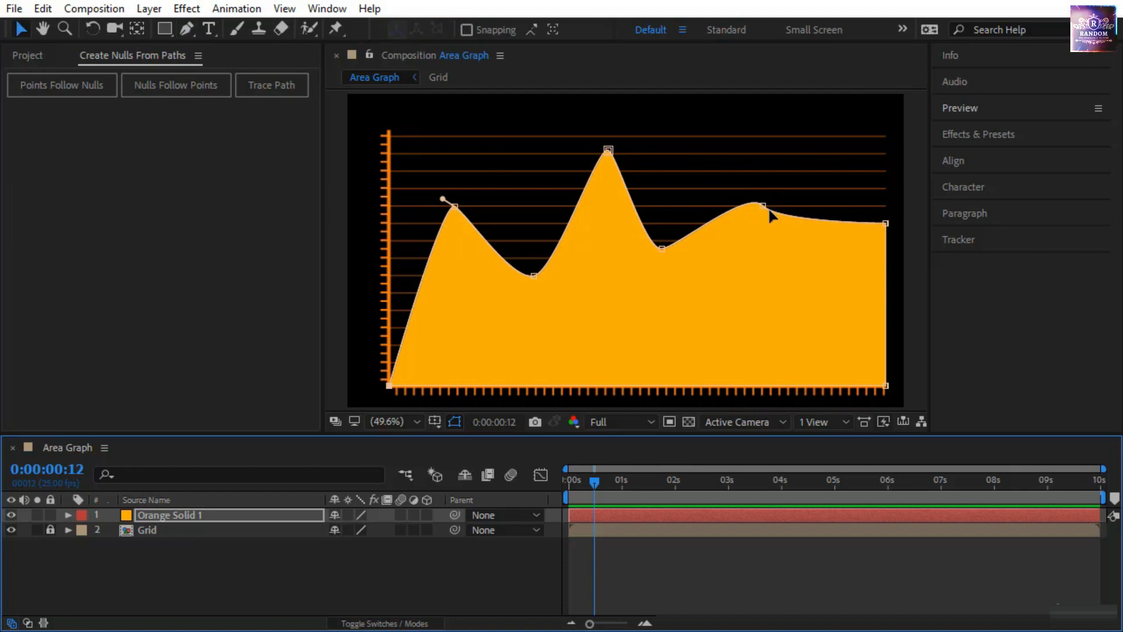
pyautogui.click(764, 206)
pyautogui.moveTo(764, 206); pyautogui.dragTo(786, 269)
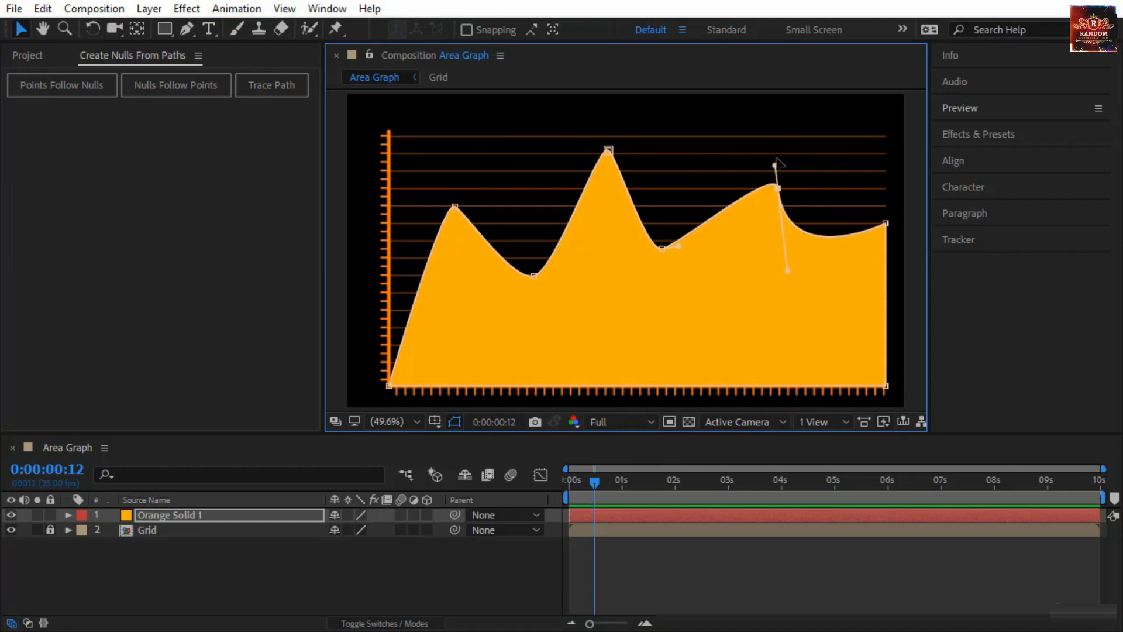
pyautogui.moveTo(775, 166); pyautogui.dragTo(728, 173)
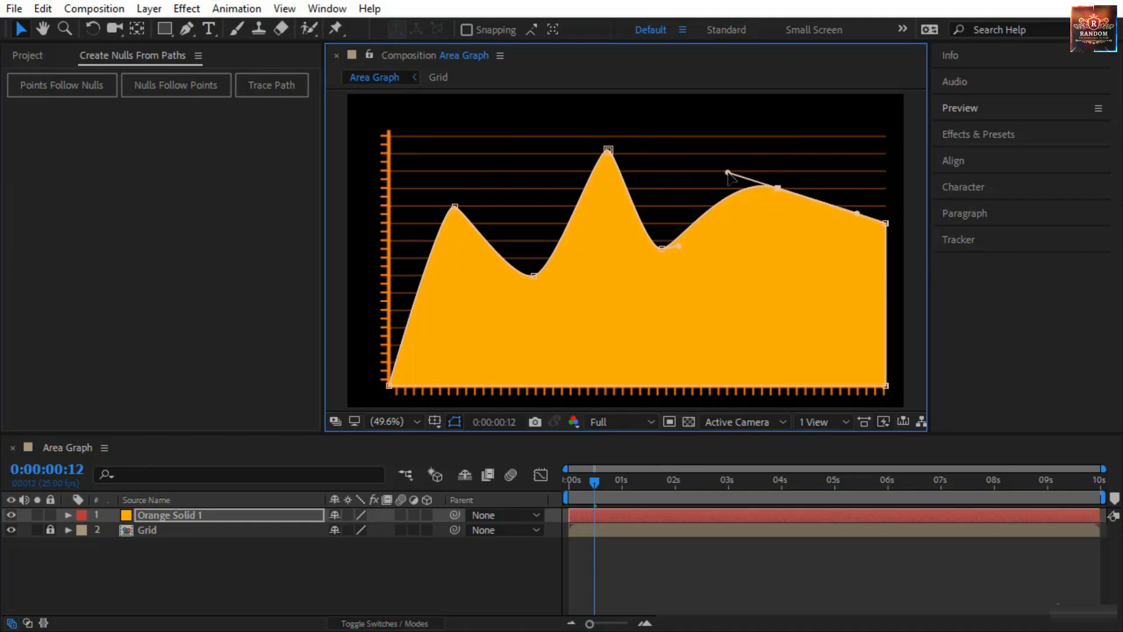
pyautogui.click(609, 151)
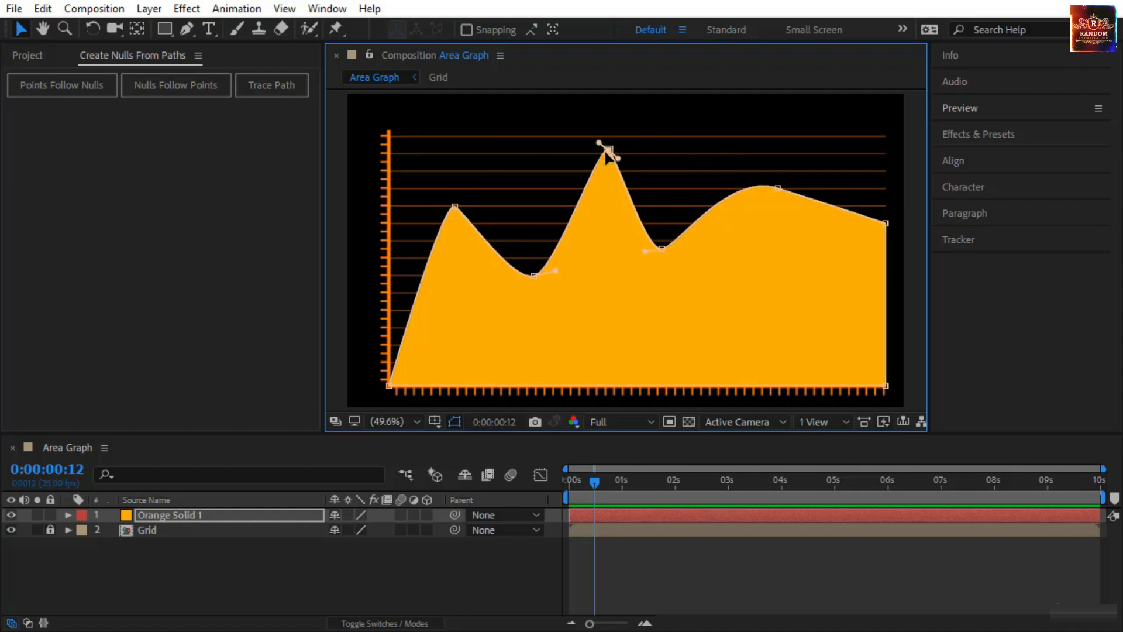
pyautogui.moveTo(609, 151); pyautogui.dragTo(588, 151)
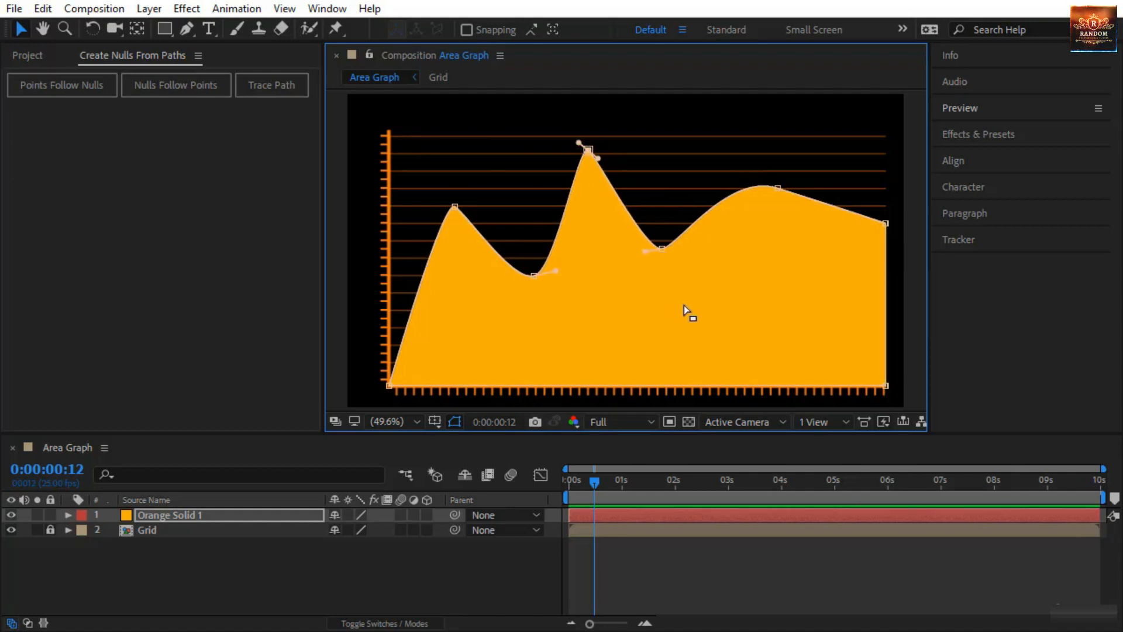
pyautogui.click(324, 578)
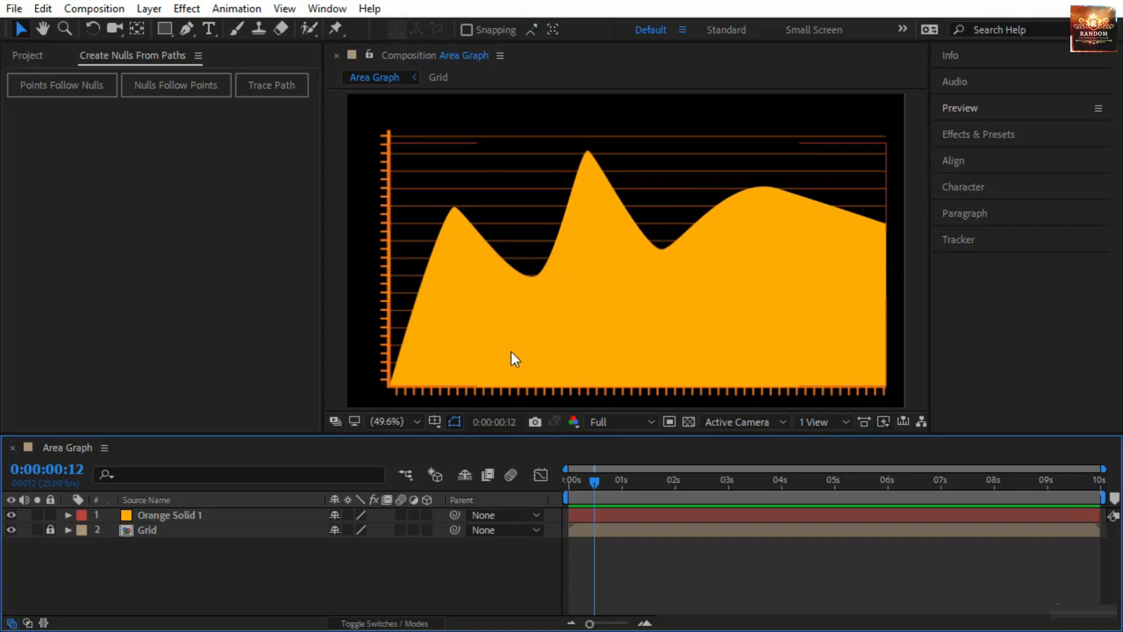
# Create nulls that control the points of Orange Solid 1's Mask 1 path using Points Follow Nulls
pyautogui.click(252, 517)
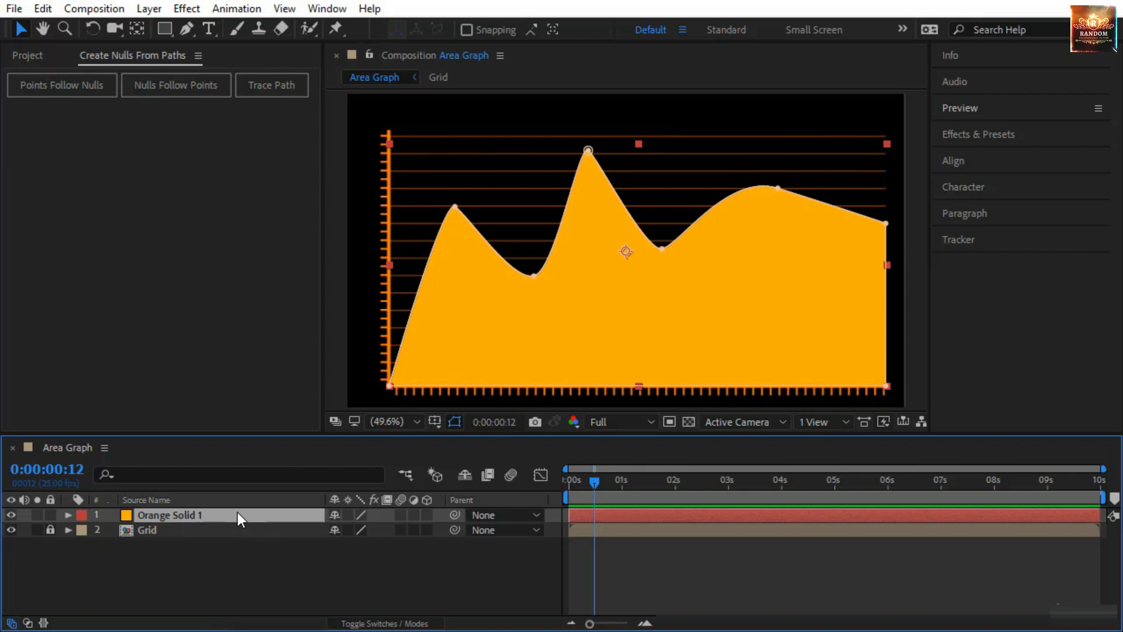
pyautogui.click(69, 515)
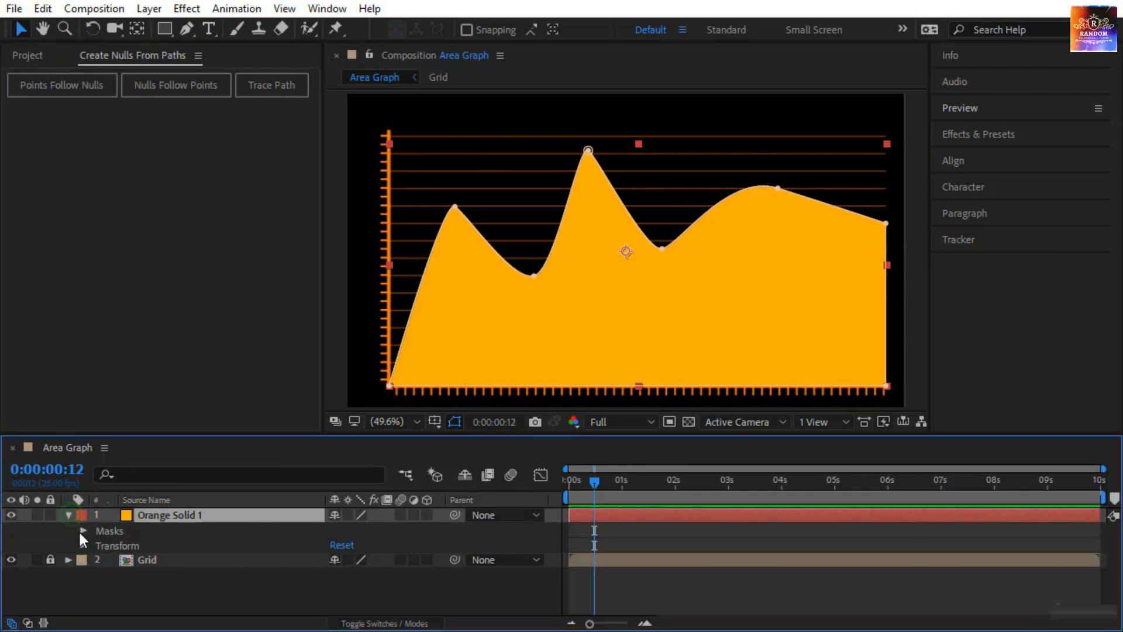
pyautogui.click(82, 530)
pyautogui.click(100, 544)
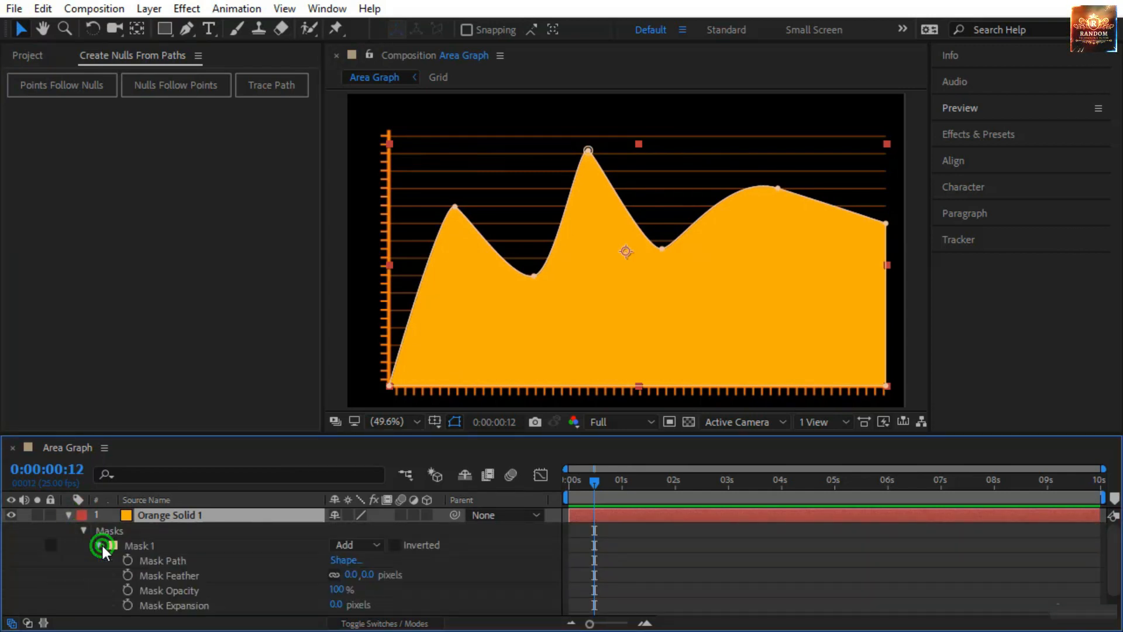
pyautogui.click(150, 562)
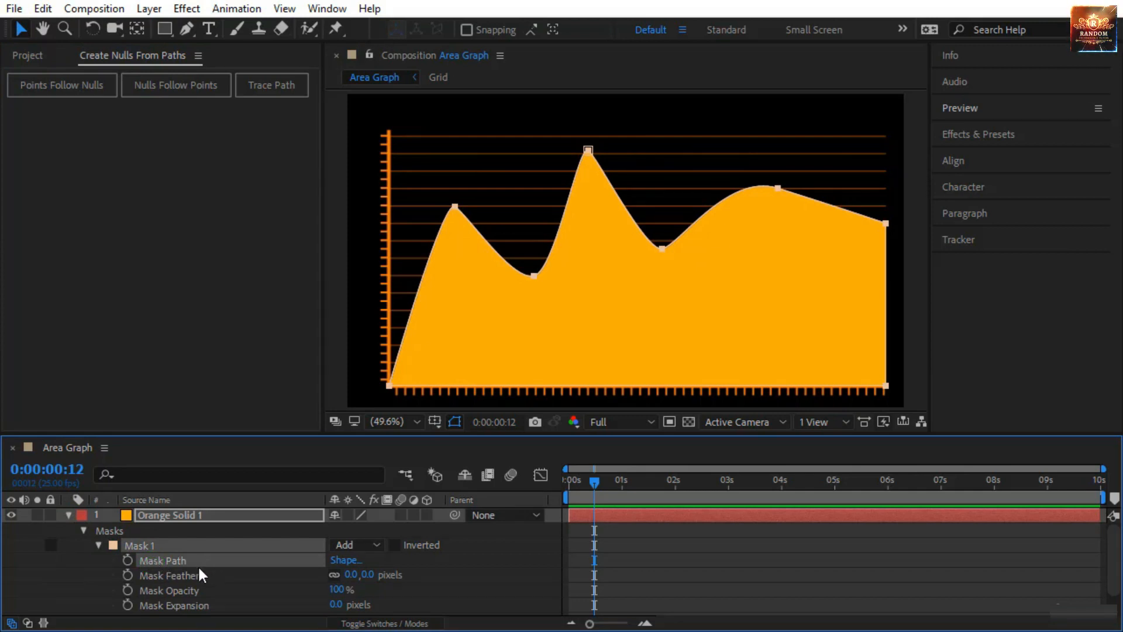
pyautogui.click(89, 86)
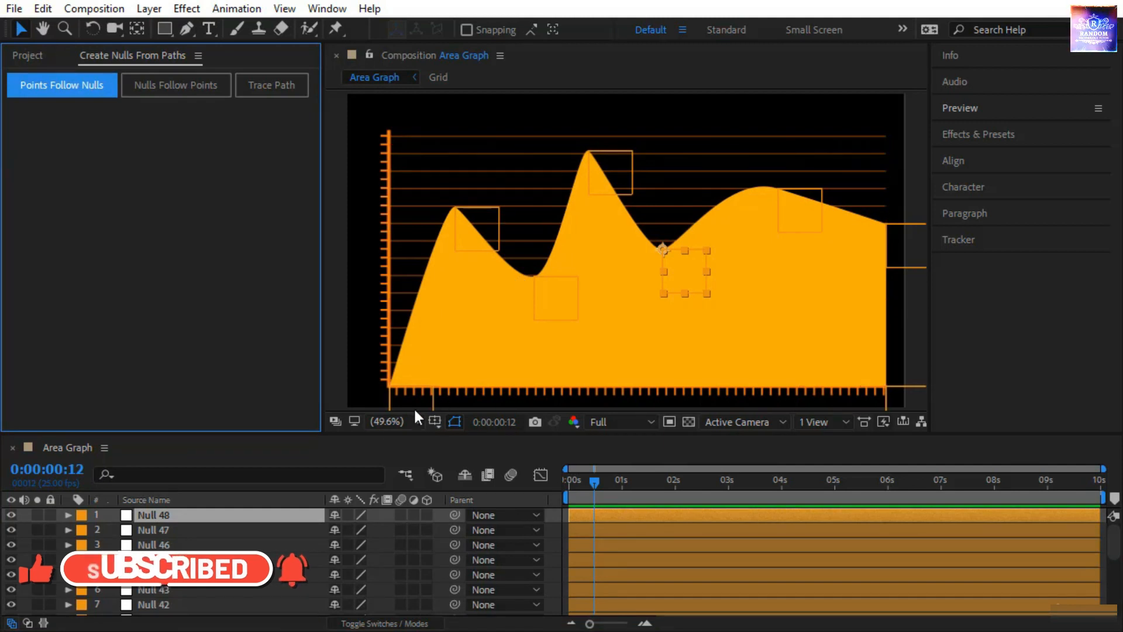
# Enlarge the timeline area and set the label color of all eight nulls, Null 41 to Null 48, to Peach
pyautogui.moveTo(364, 435); pyautogui.dragTo(364, 379)
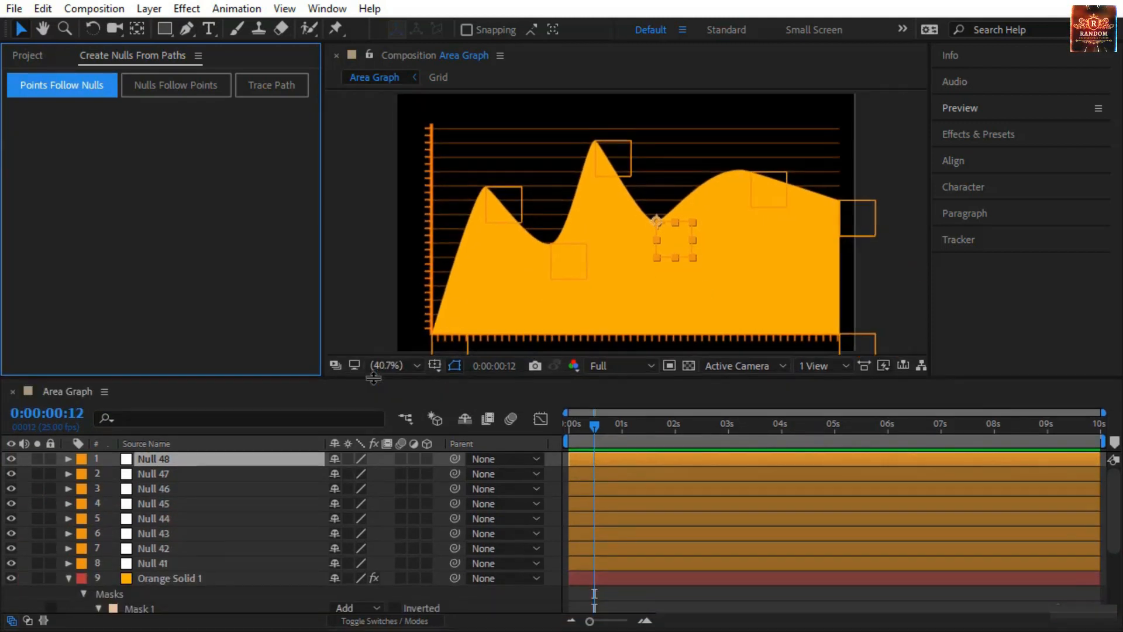
pyautogui.keyDown('shift'); pyautogui.click(190, 563); pyautogui.keyUp('shift')
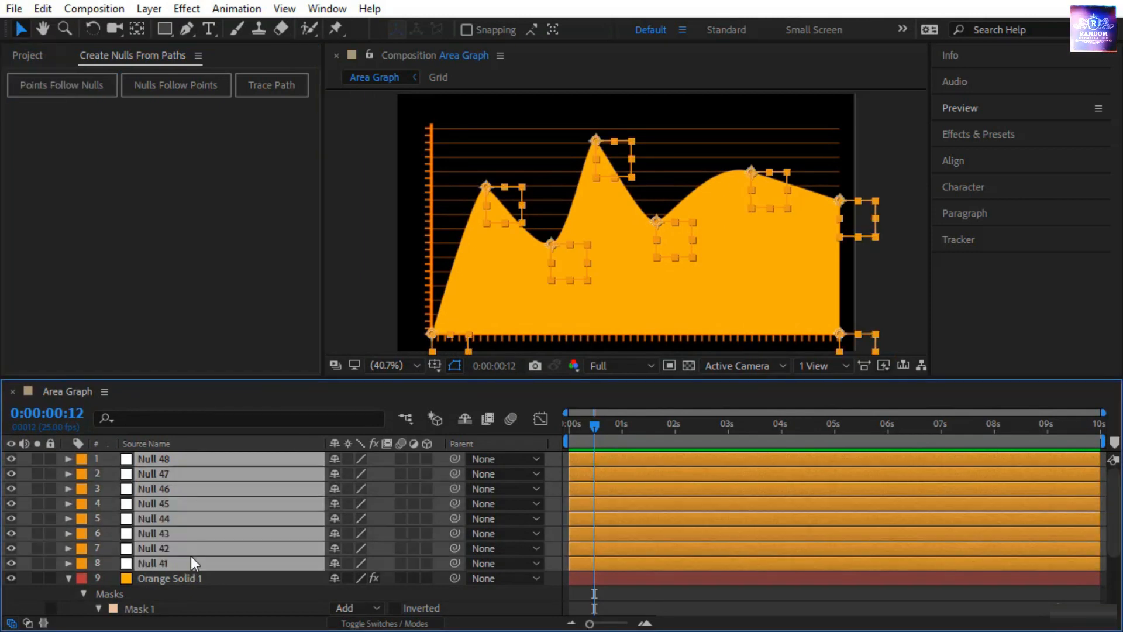
pyautogui.click(82, 474)
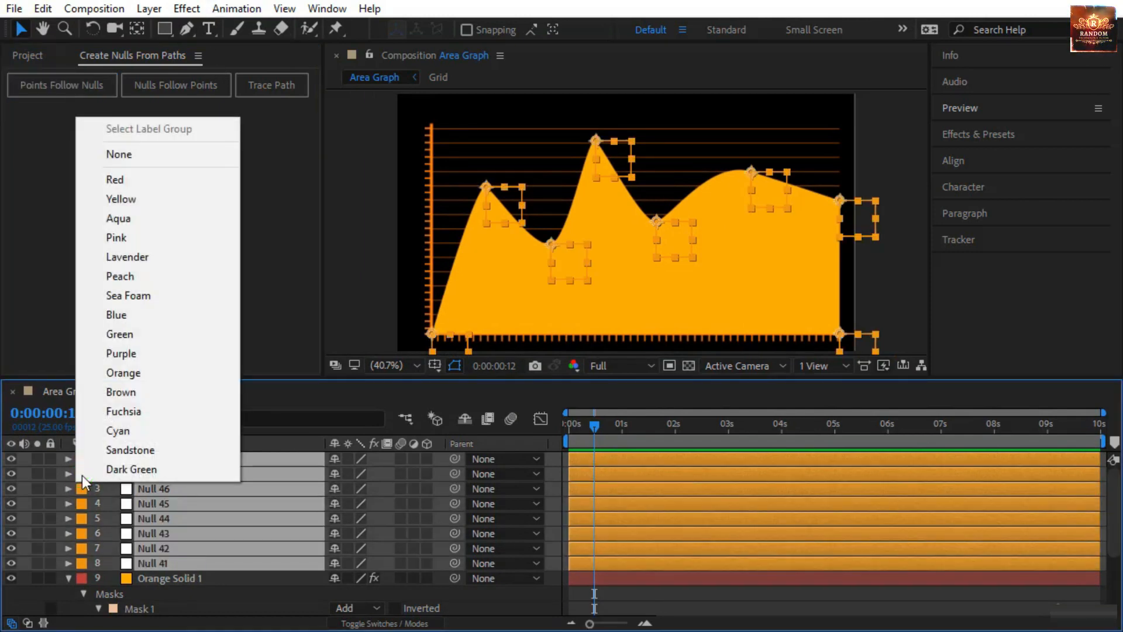
pyautogui.click(173, 270)
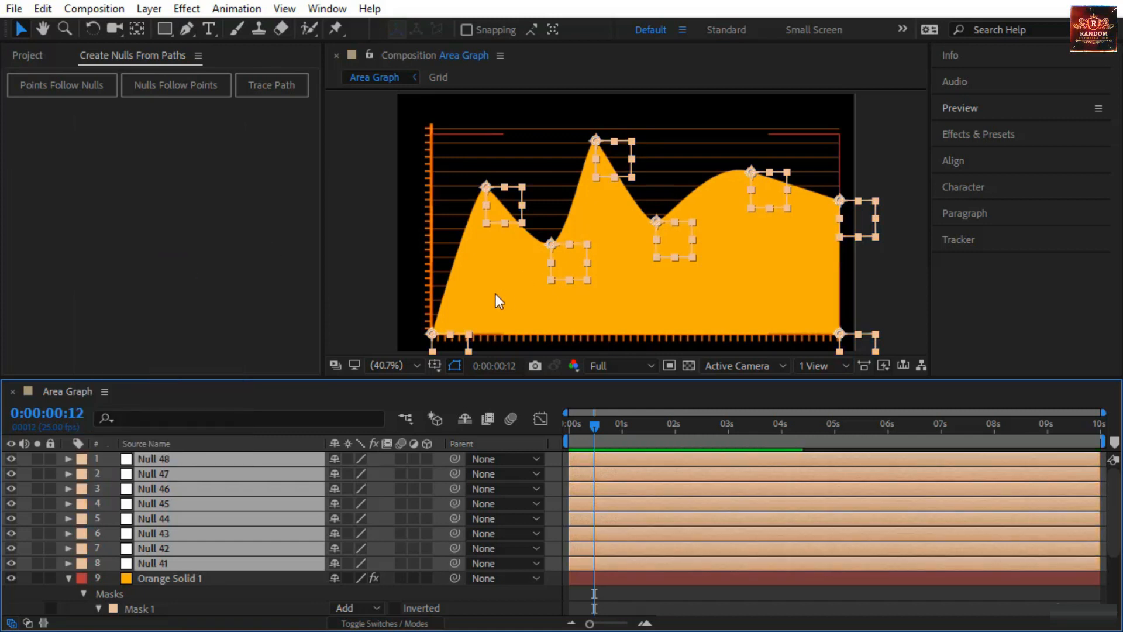
pyautogui.click(392, 326)
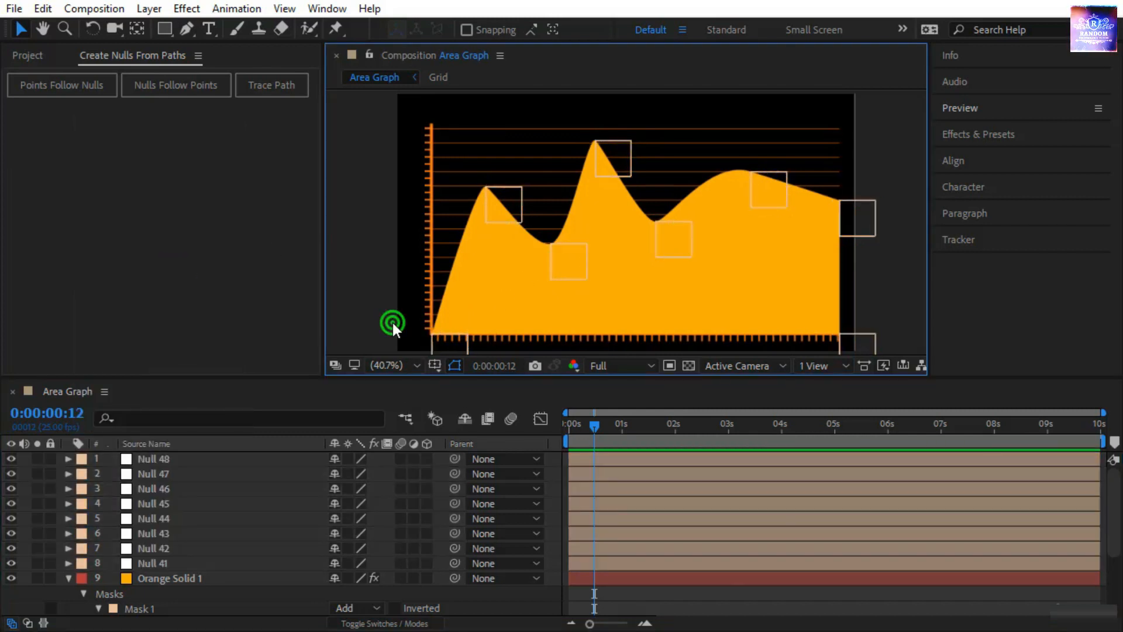
# Identify the two baseline corner nulls and set the Y position of Null 45 to 670
pyautogui.click(457, 341)
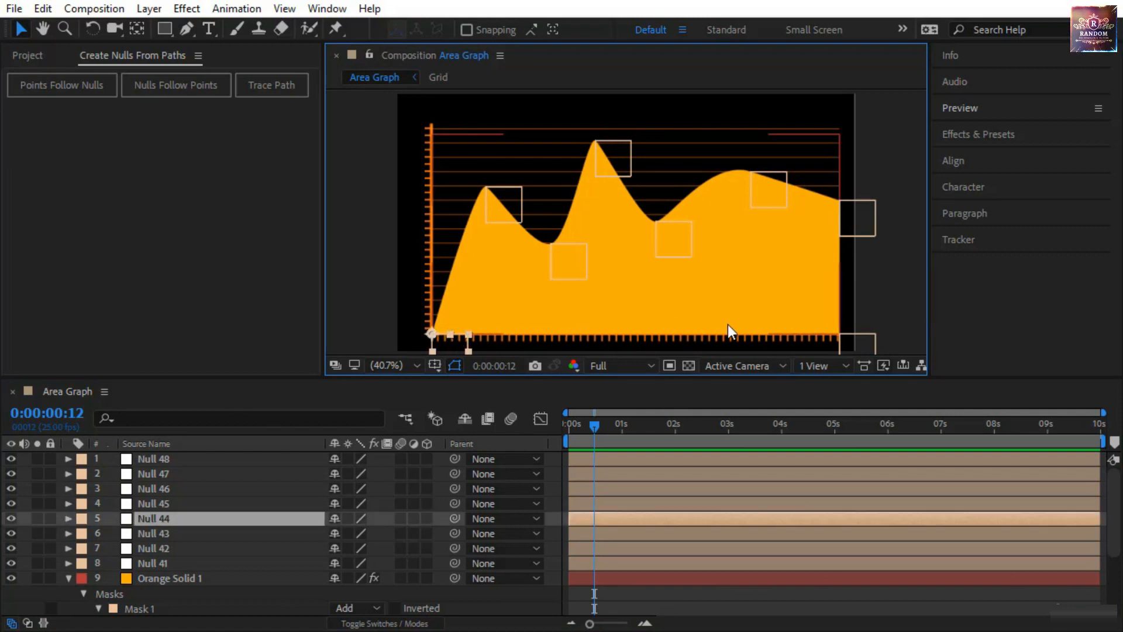
pyautogui.click(866, 344)
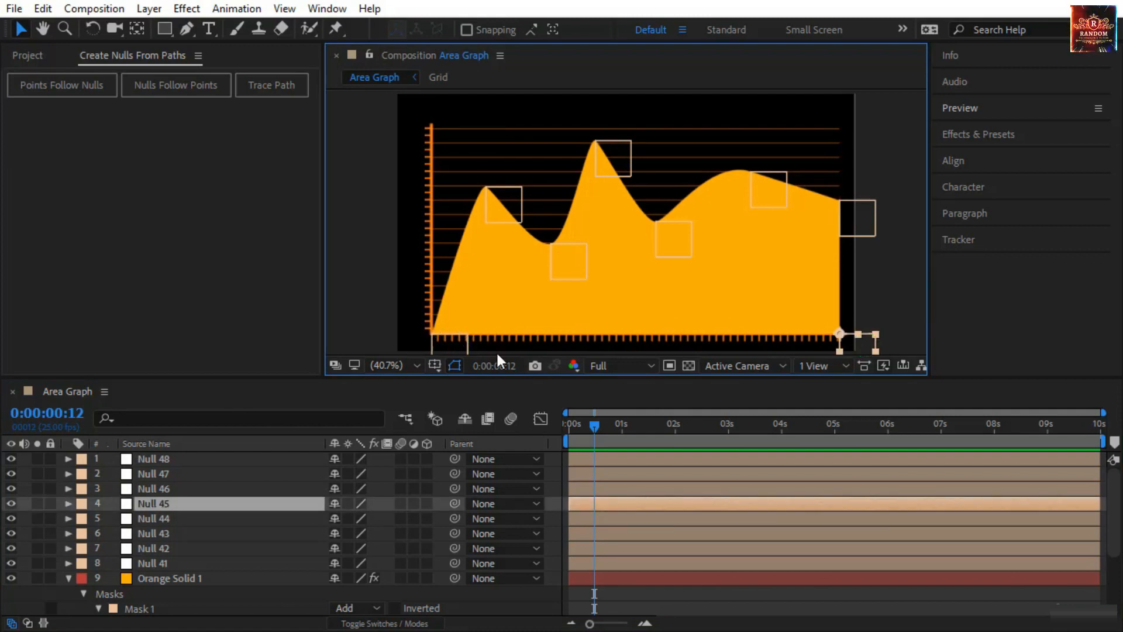
pyautogui.click(167, 507)
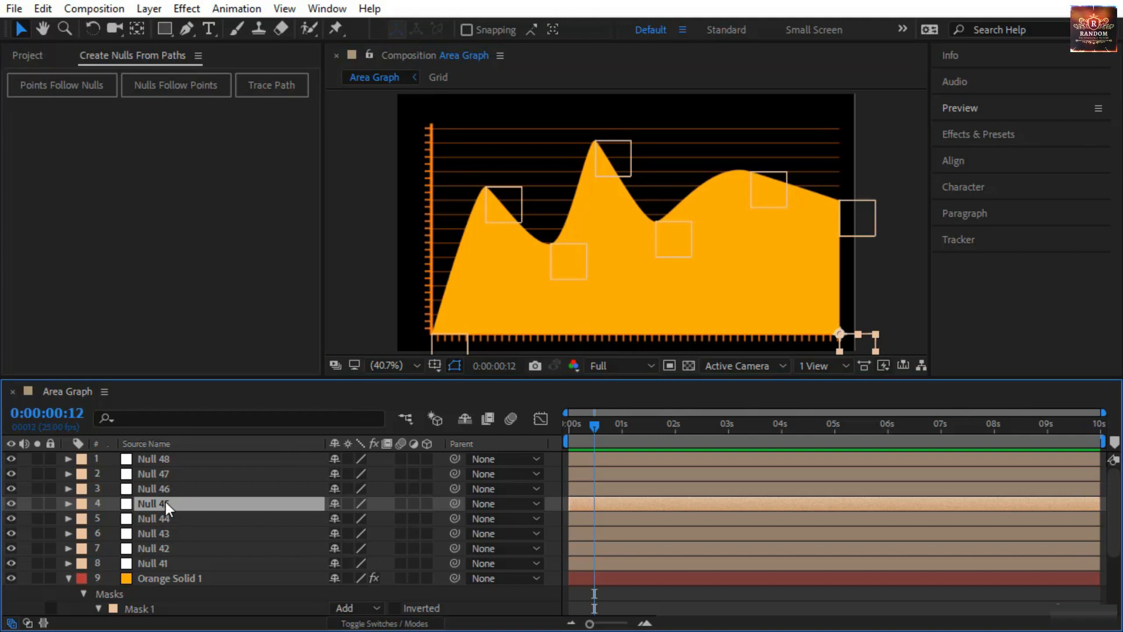
pyautogui.press('p')
pyautogui.click(371, 519)
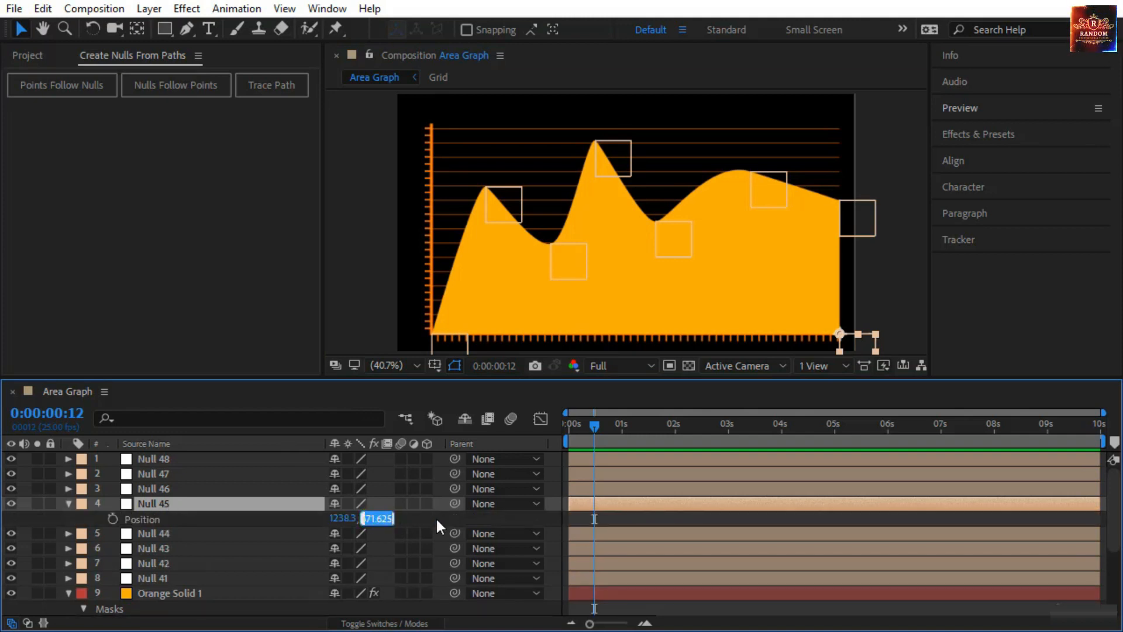
pyautogui.write('670')
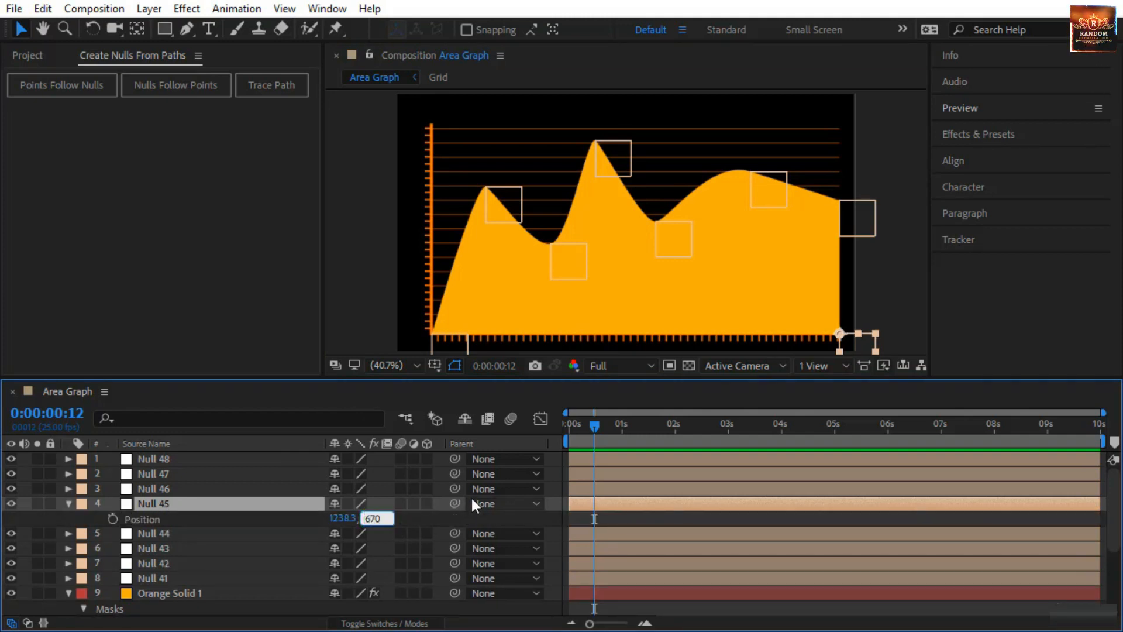
pyautogui.press('Return')
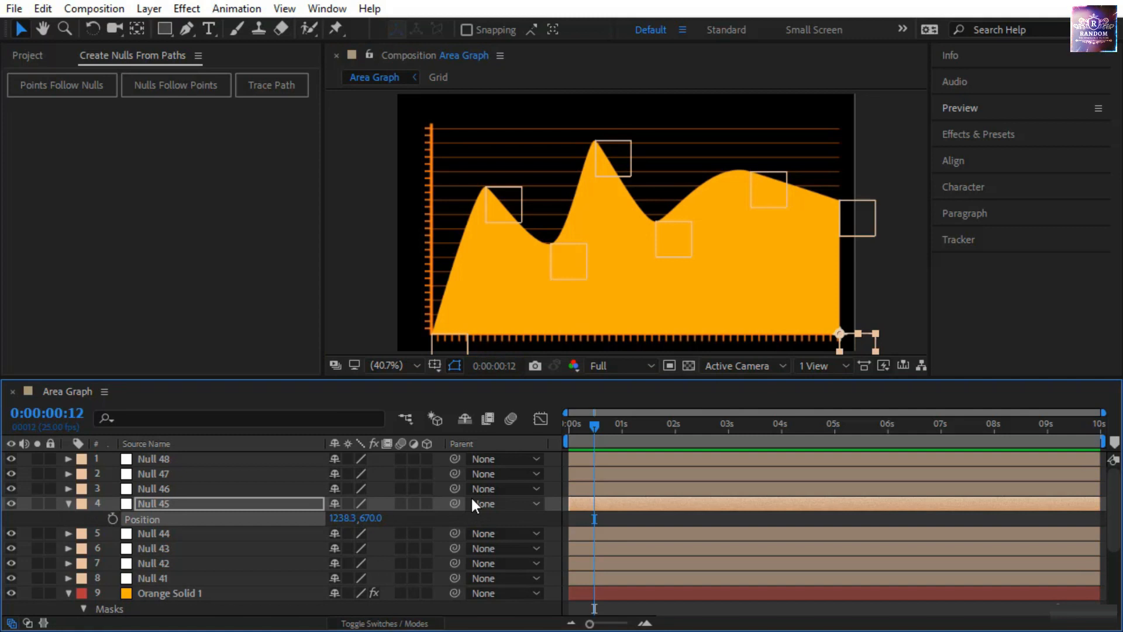
# Set the Y position of Null 44, at the graph's origin, to 670
pyautogui.click(443, 351)
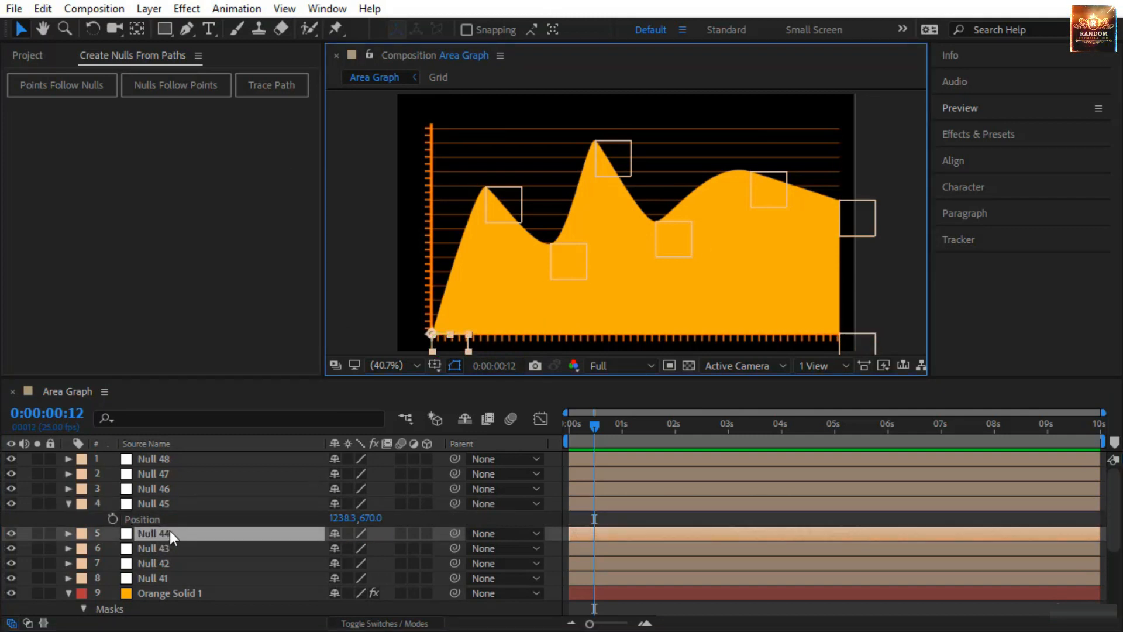
pyautogui.press('p')
pyautogui.click(366, 549)
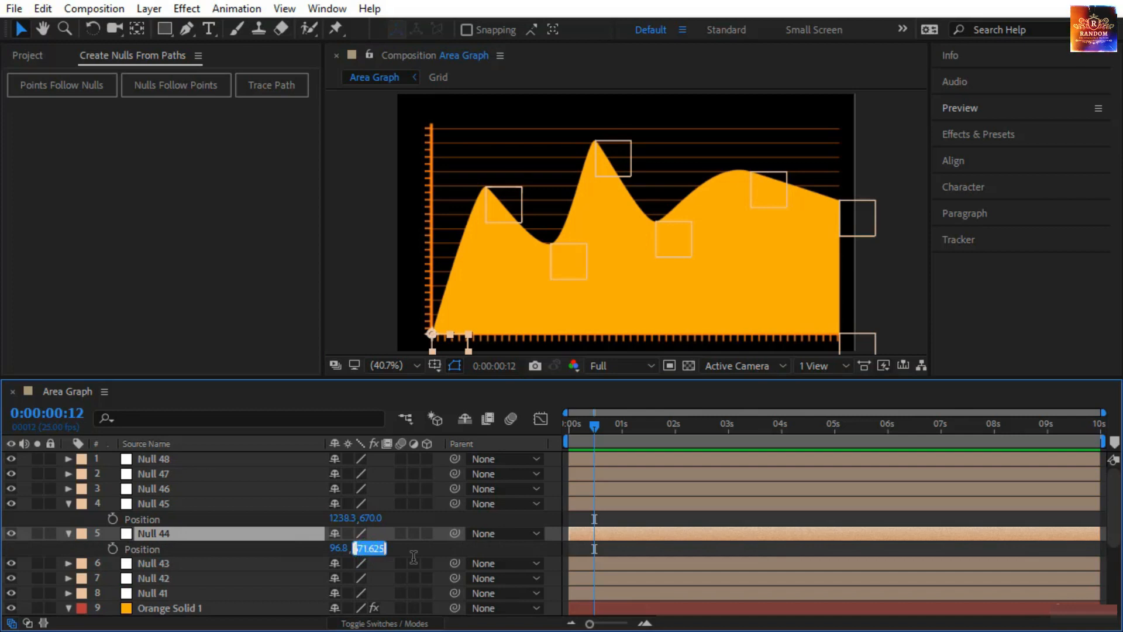
pyautogui.write('670')
pyautogui.press('Return')
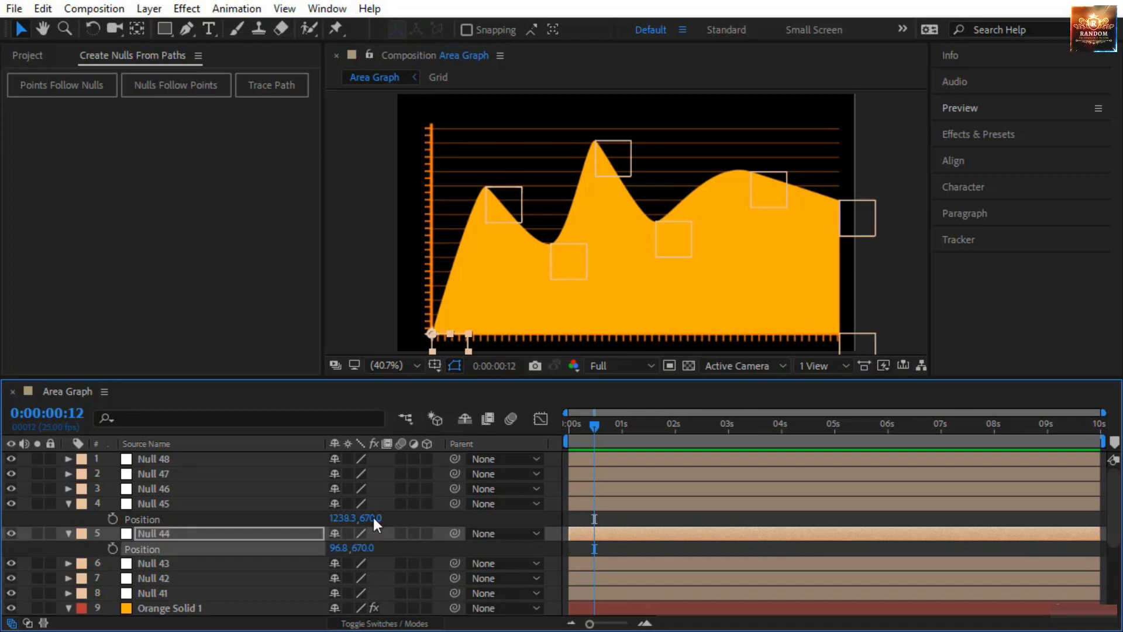
# Lock the Null 45 and Null 44 layers and collapse their properties
pyautogui.click(51, 503)
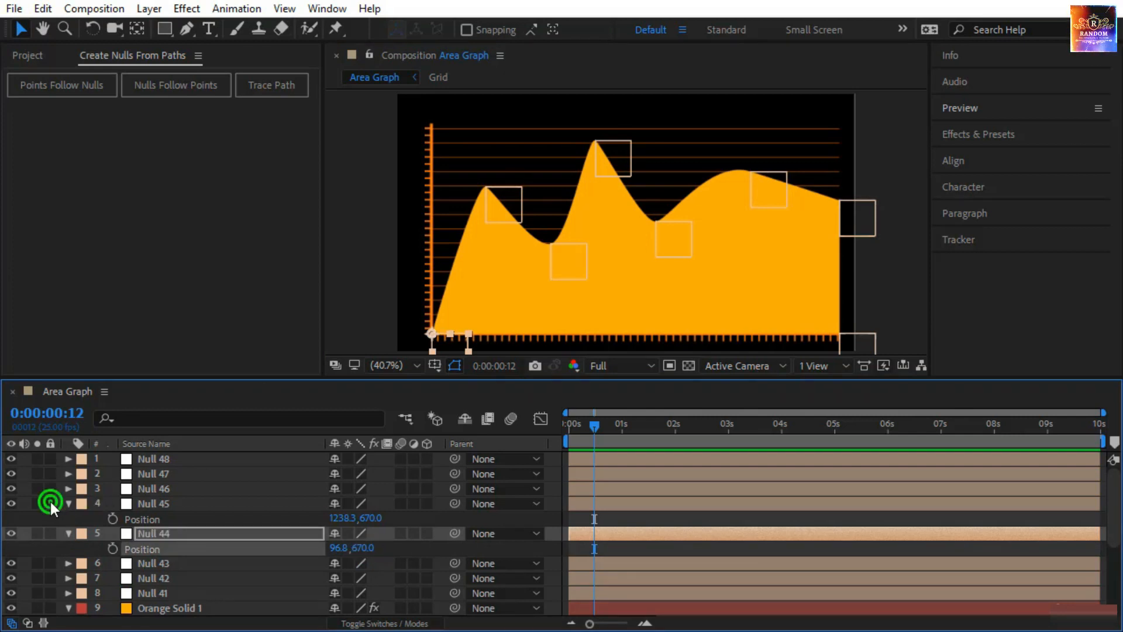
pyautogui.click(50, 533)
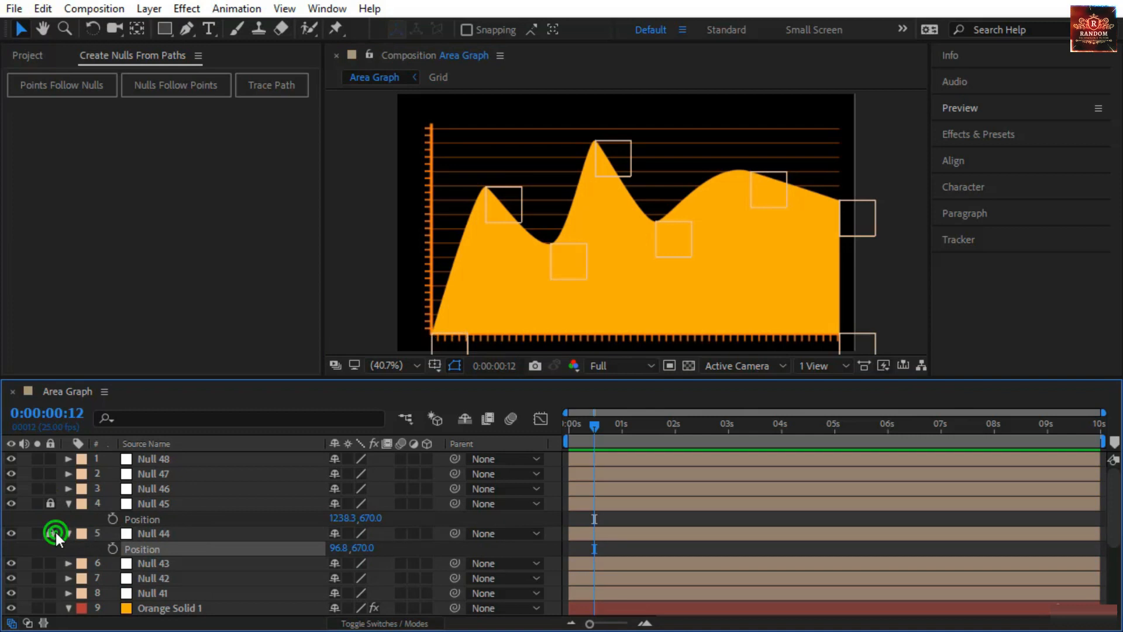
pyautogui.click(69, 503)
pyautogui.click(69, 519)
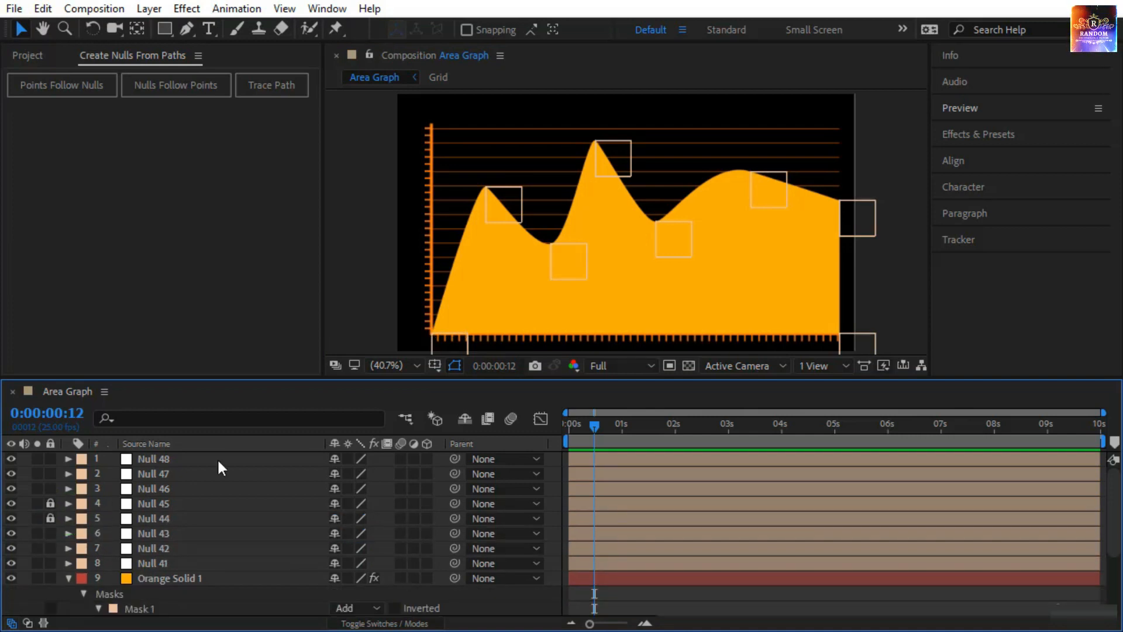
# Unlock Null 45 and Null 44 to move them directly above Orange Solid 1 in the layer stack, and lock them again
pyautogui.click(51, 519)
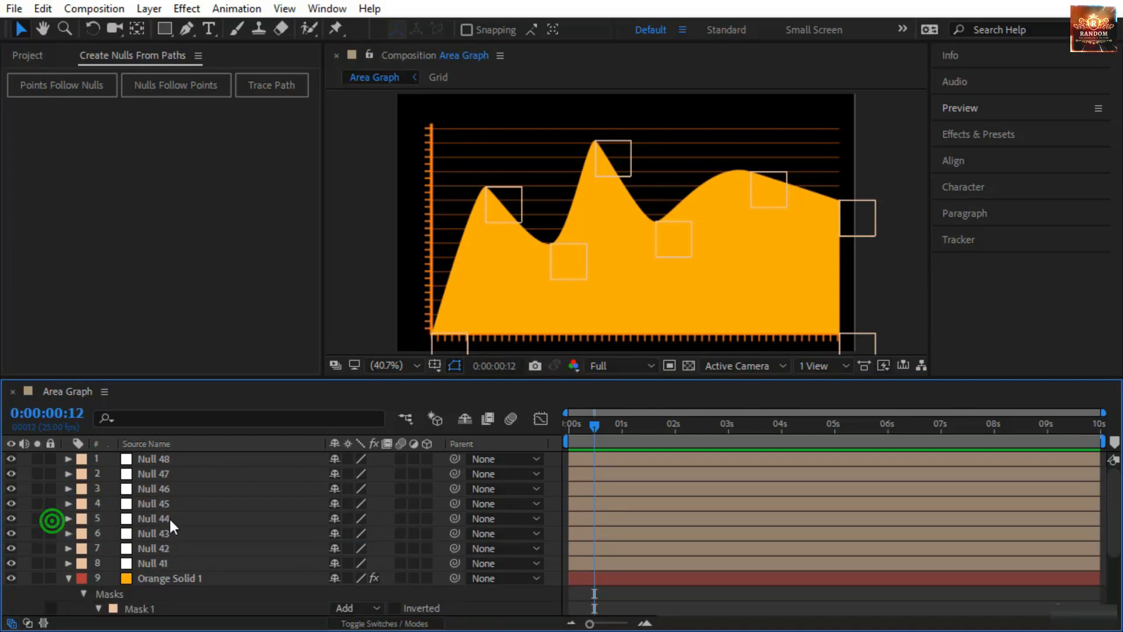
pyautogui.click(181, 503)
pyautogui.keyDown('shift'); pyautogui.click(181, 518); pyautogui.keyUp('shift')
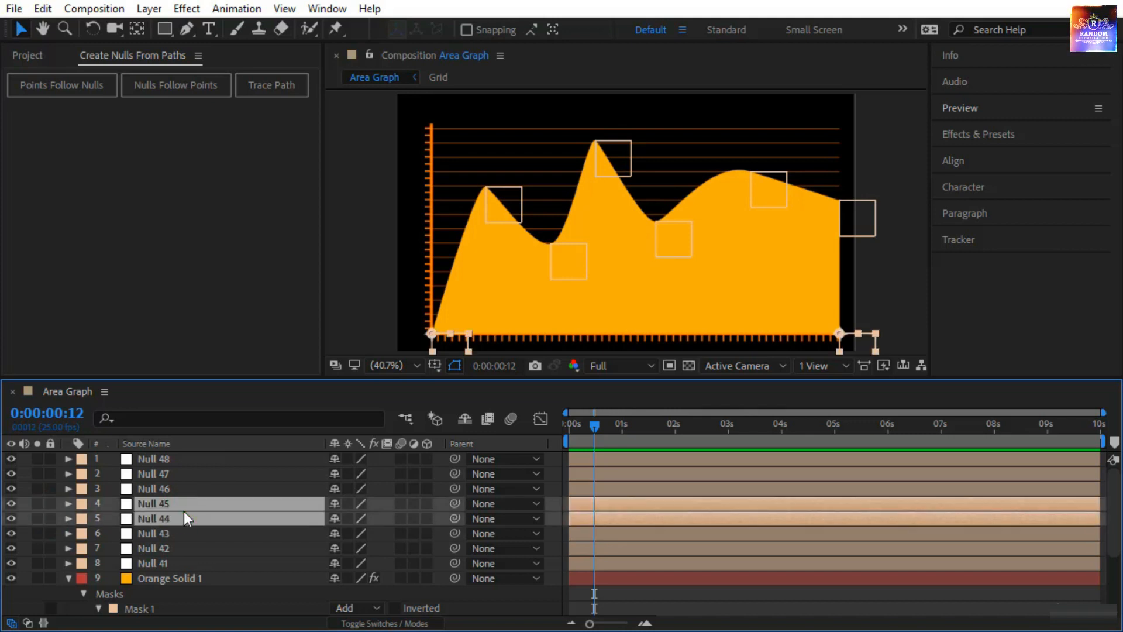
pyautogui.moveTo(184, 511); pyautogui.dragTo(188, 567)
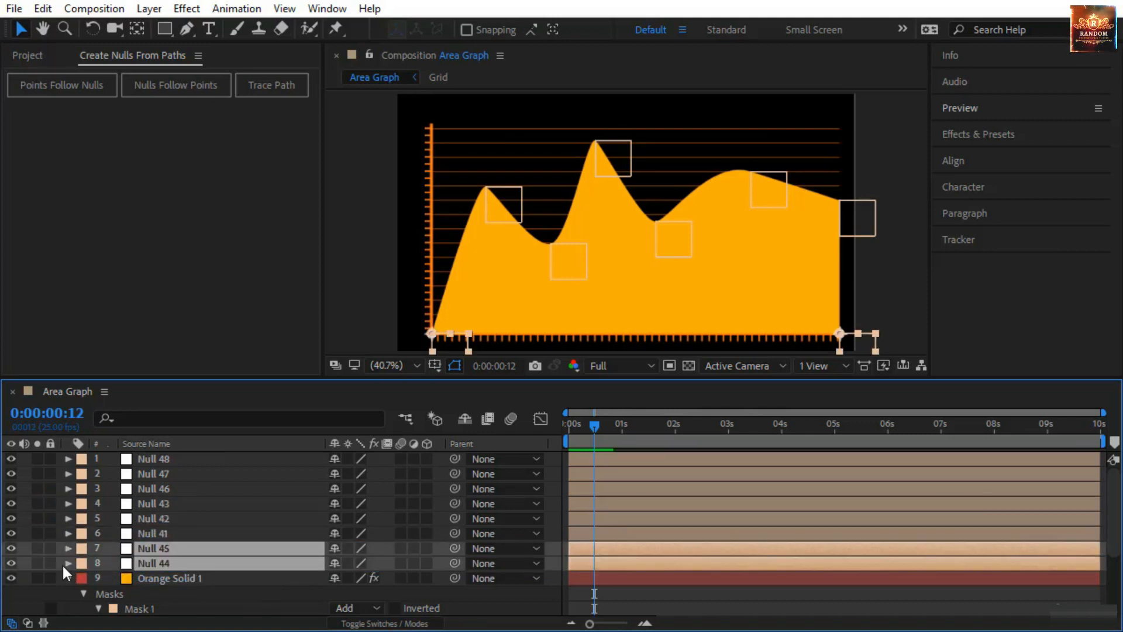
pyautogui.moveTo(51, 549); pyautogui.dragTo(52, 561)
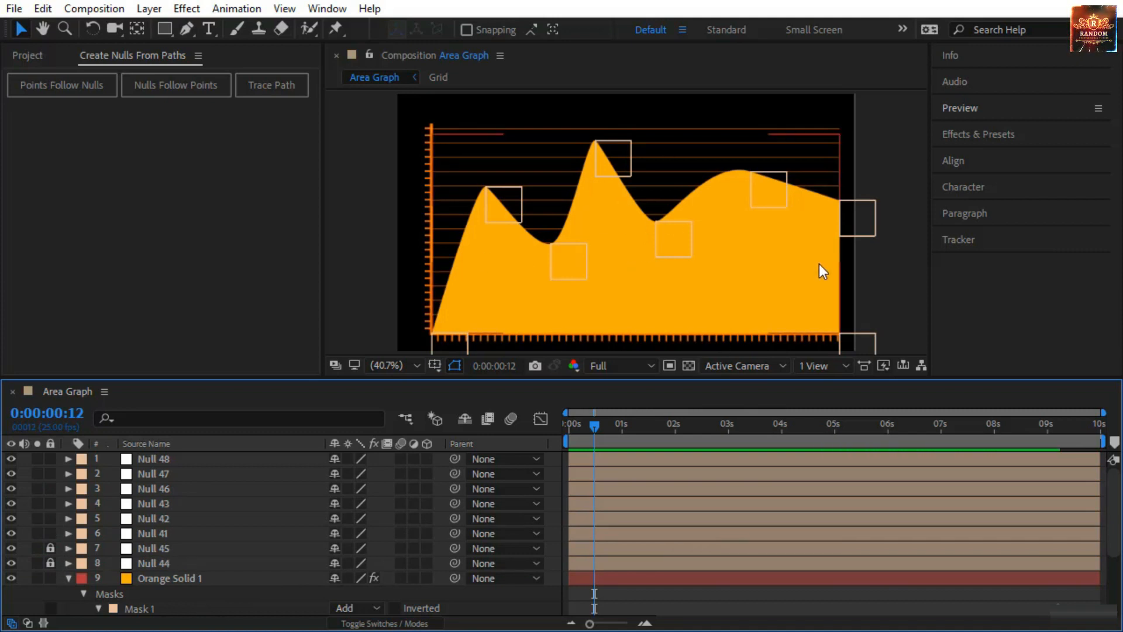
# Add Position keyframes at 0:00:00:12 to the six unlocked nulls, Null 48, 47, 46, 43, 42 and 41
pyautogui.click(209, 458)
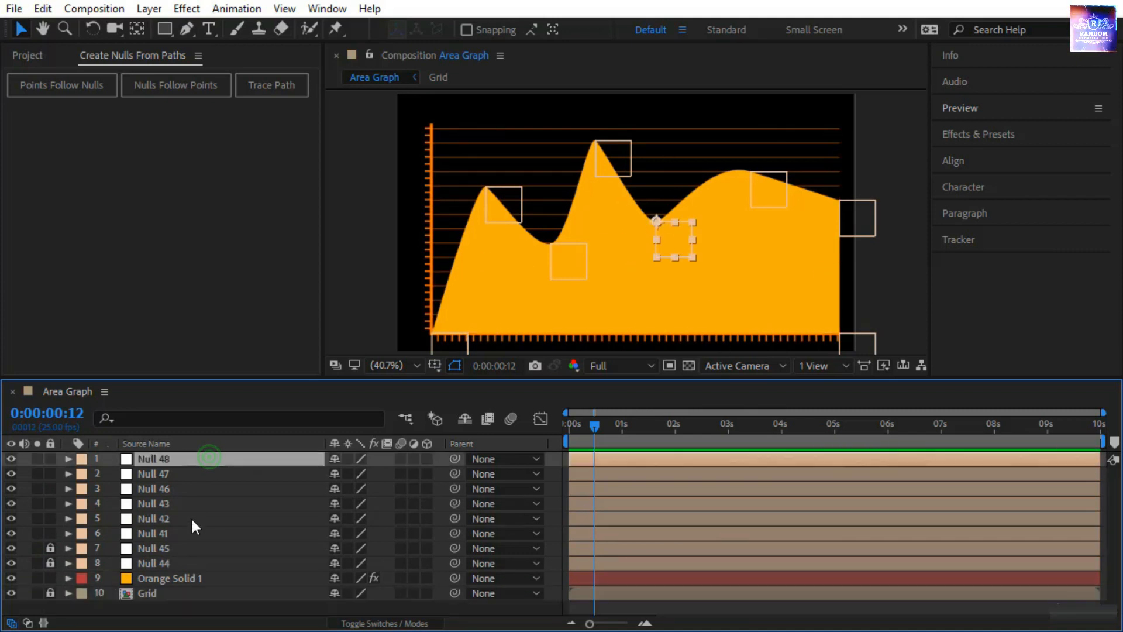
pyautogui.keyDown('shift'); pyautogui.click(184, 531); pyautogui.keyUp('shift')
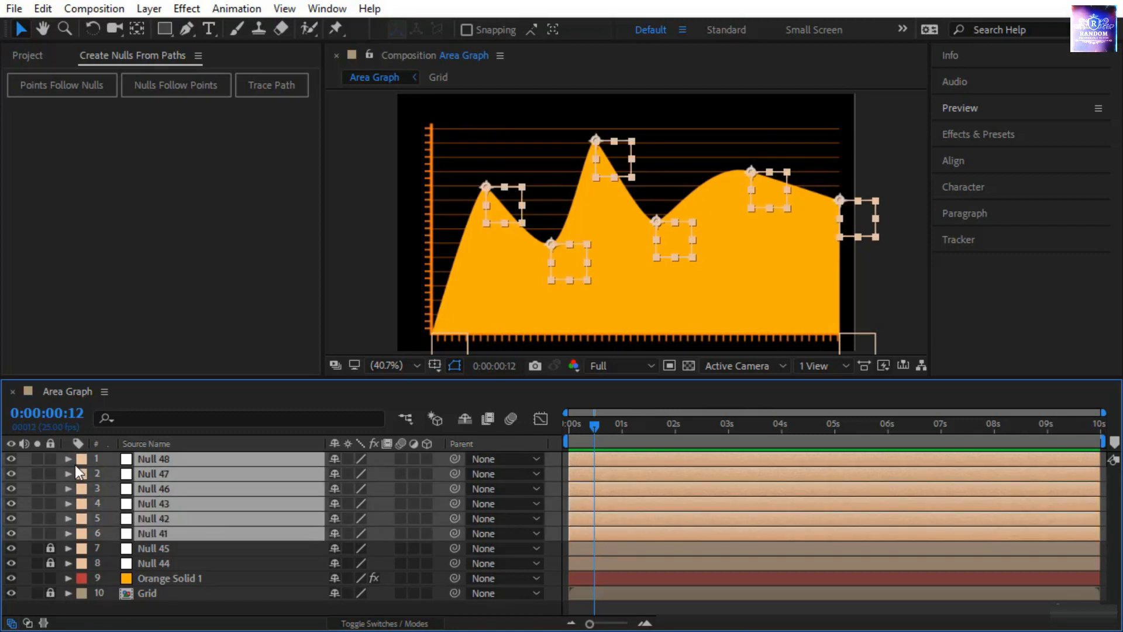
pyautogui.press('p')
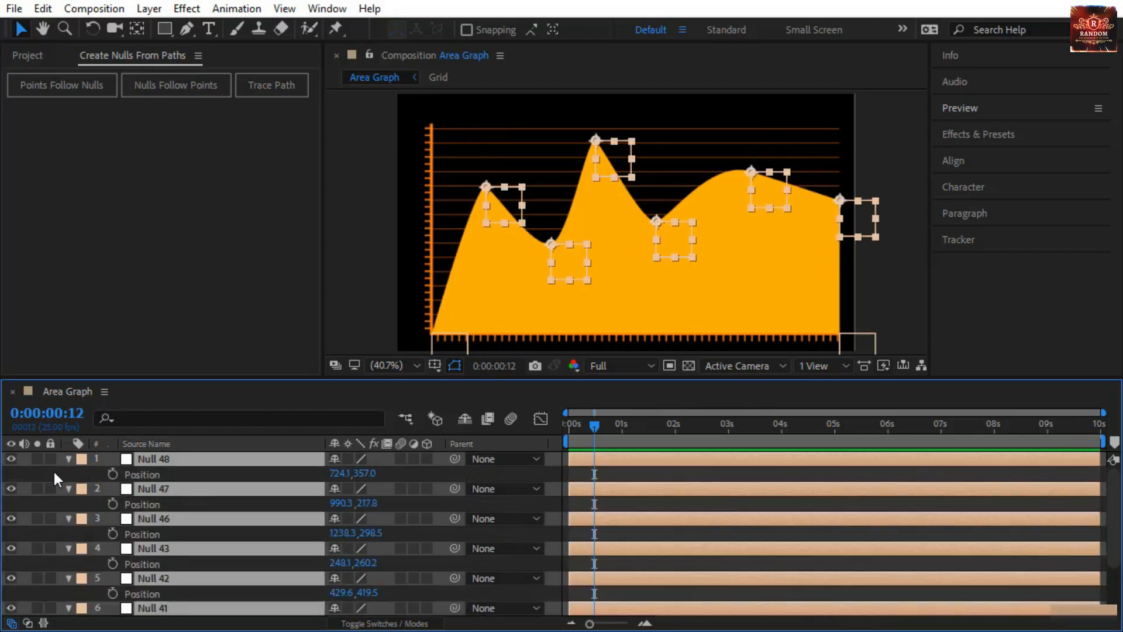
pyautogui.click(113, 474)
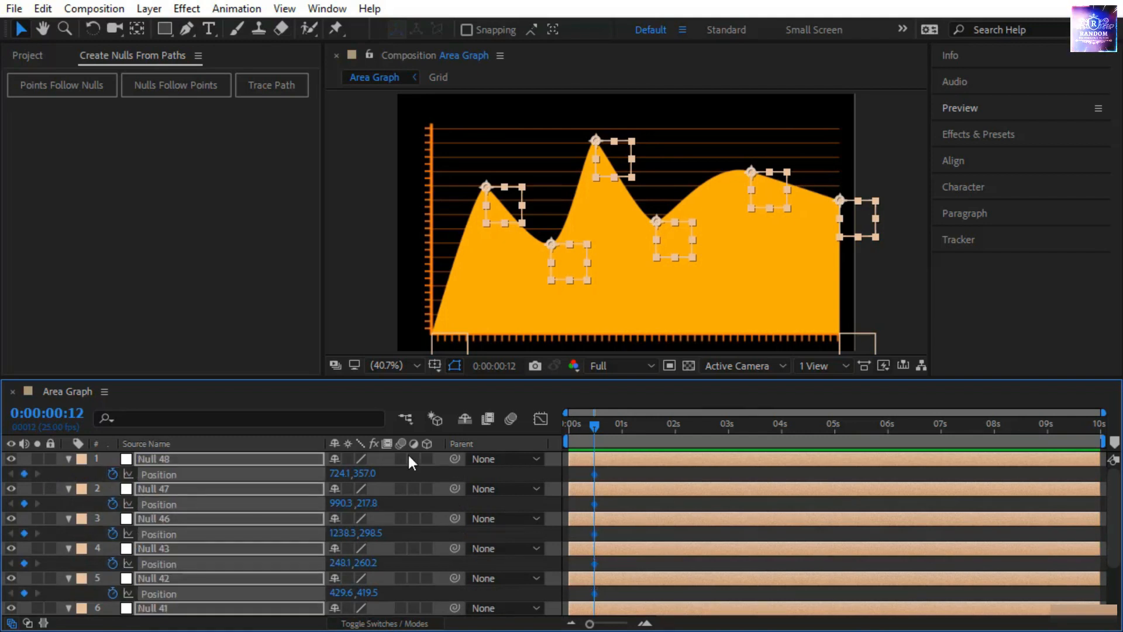
# At 0:00:00:00, move Null 43 straight down to about Y 545, Null 42 to about Y 665 and Null 41 to about Y 603
pyautogui.press('Home')
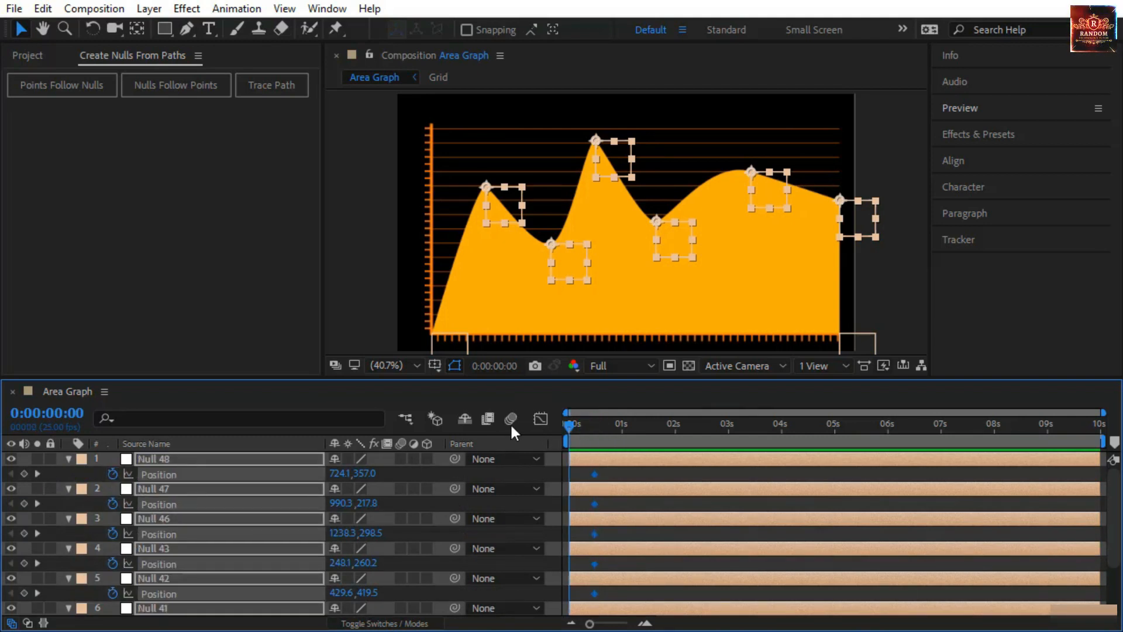
pyautogui.click(360, 314)
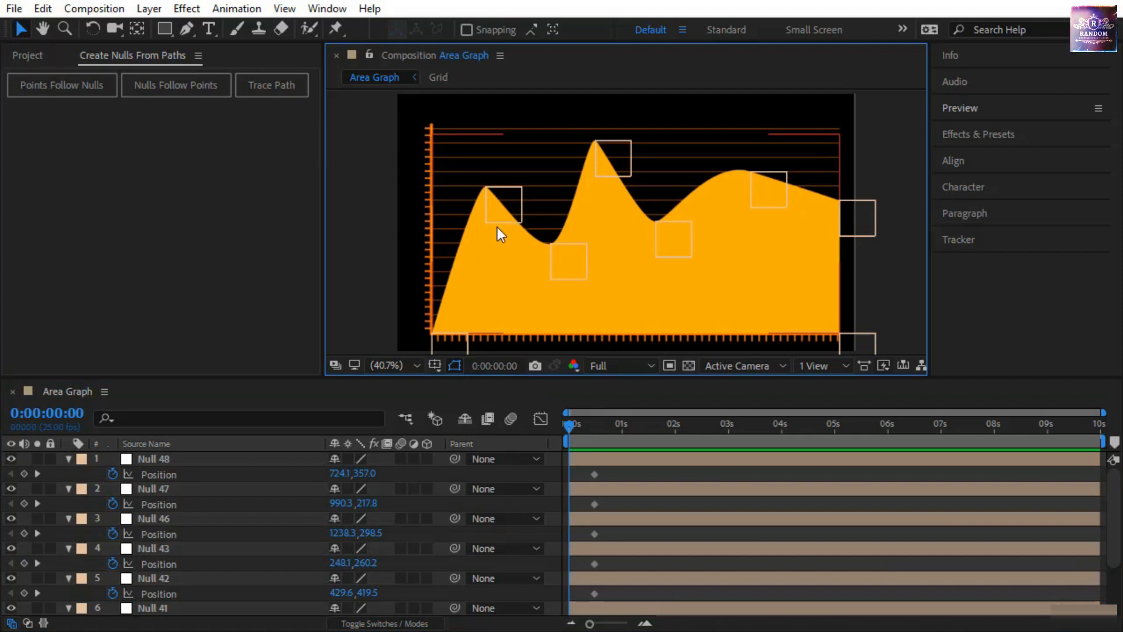
pyautogui.click(508, 201)
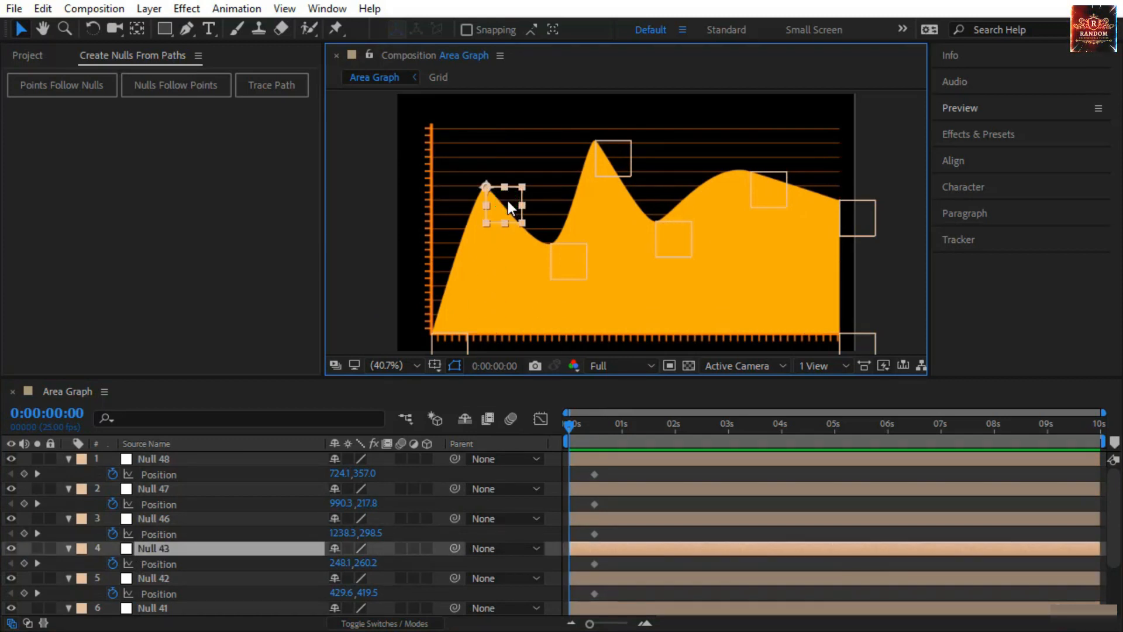
pyautogui.moveTo(508, 201); pyautogui.dragTo(518, 298)
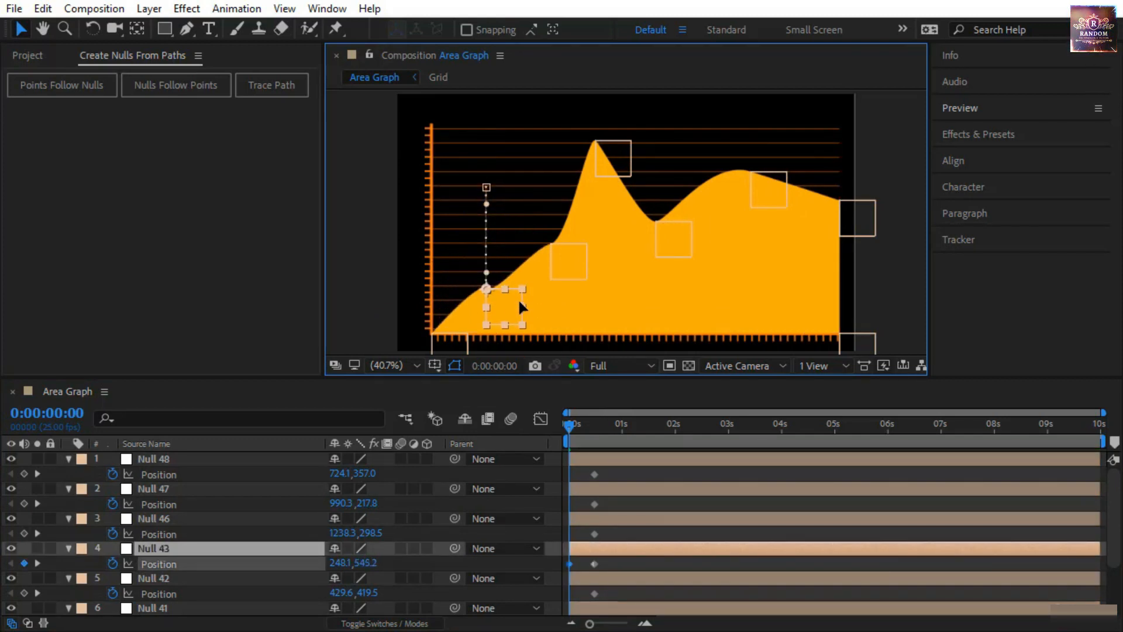
pyautogui.click(564, 262)
pyautogui.moveTo(564, 262); pyautogui.dragTo(564, 350)
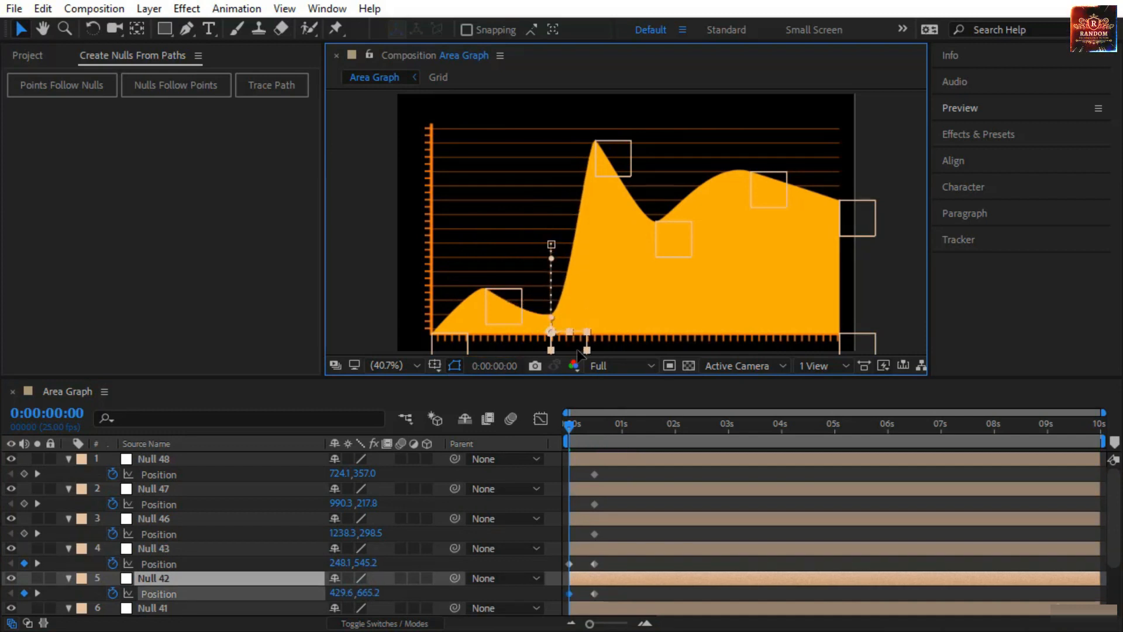
pyautogui.moveTo(619, 163); pyautogui.dragTo(627, 334)
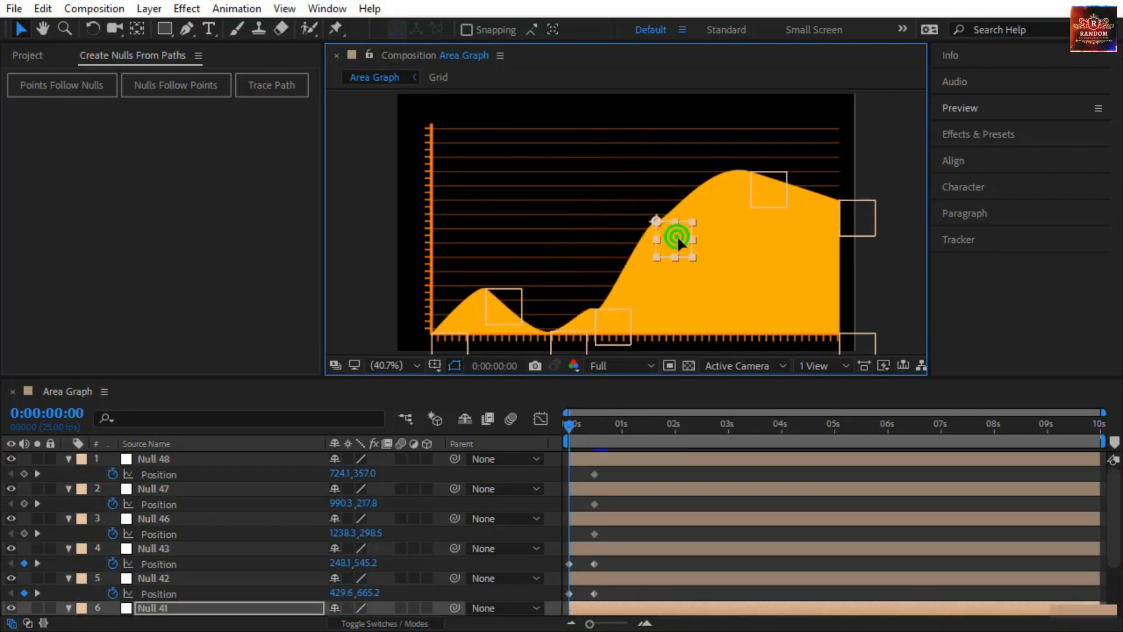
# At the first frame, lower Null 48 to about Y 640 and Null 47 to about Y 655, and raise Null 46 to about Y 92
pyautogui.moveTo(675, 236); pyautogui.dragTo(695, 338)
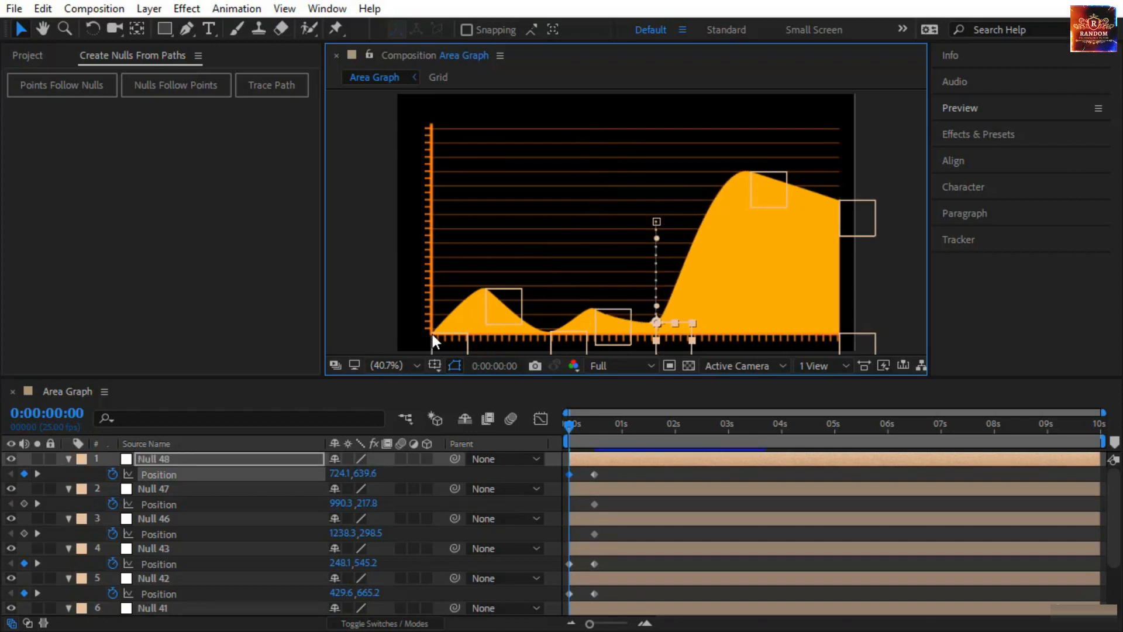
pyautogui.click(765, 199)
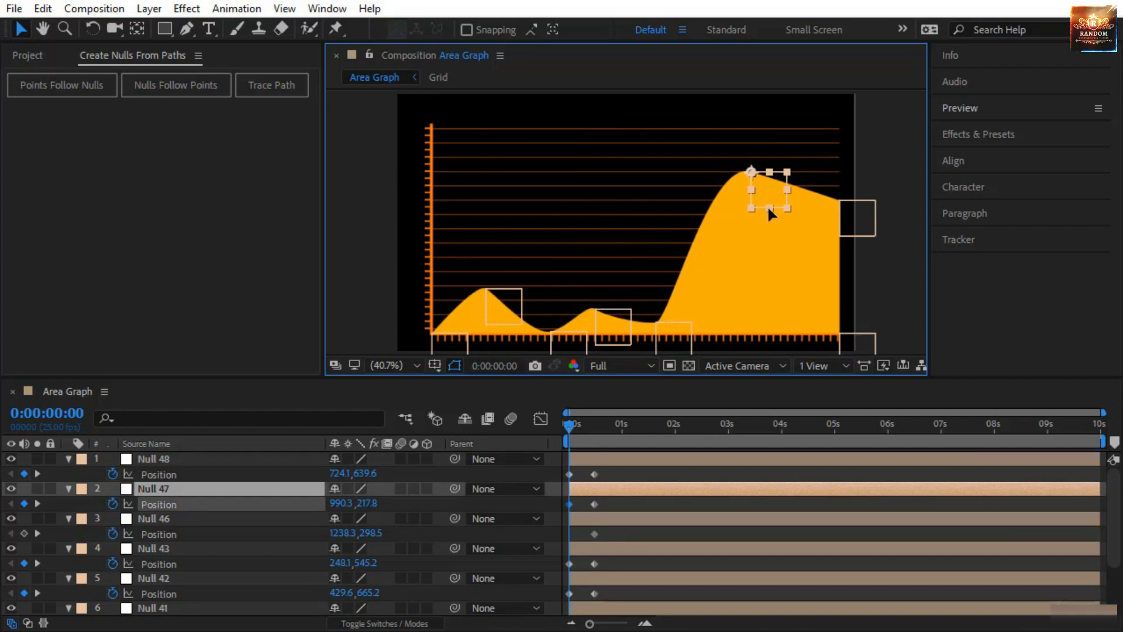
pyautogui.moveTo(767, 205); pyautogui.dragTo(769, 284)
pyautogui.moveTo(787, 323); pyautogui.dragTo(784, 351)
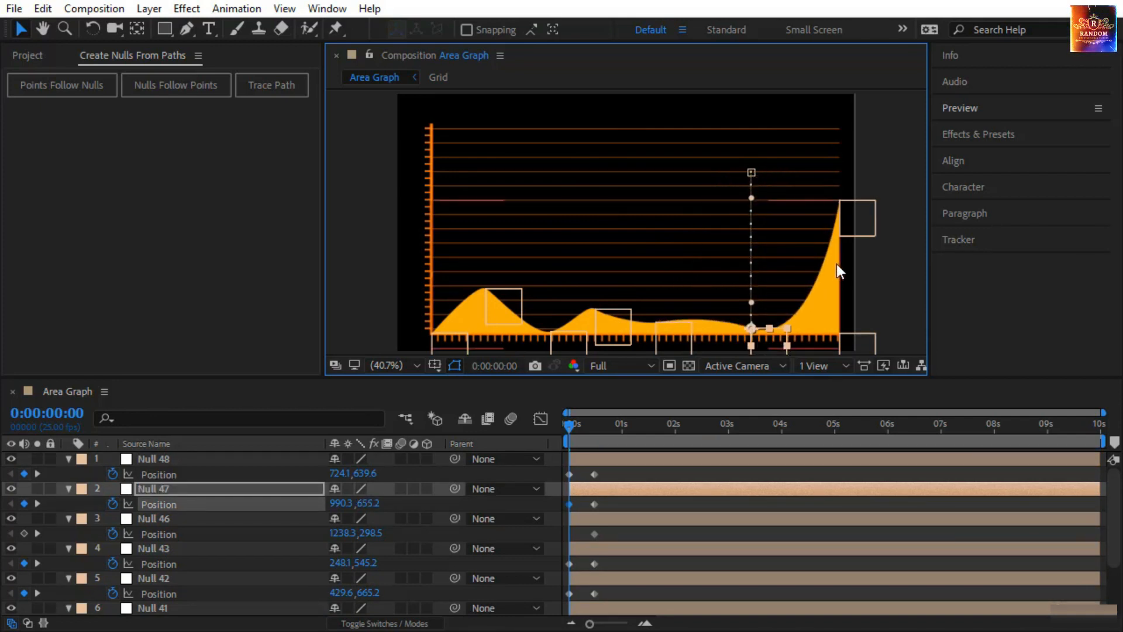
pyautogui.click(855, 221)
pyautogui.moveTo(855, 221); pyautogui.dragTo(852, 155)
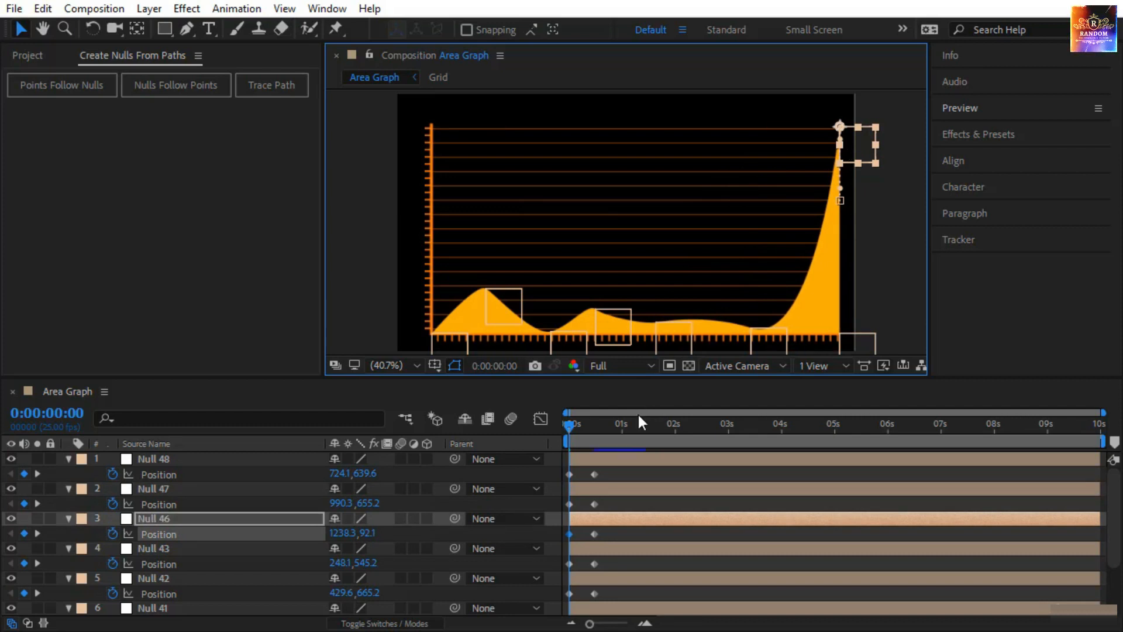
# Preview the area graph's animation between the two sets of keyframes and return to the first frame
pyautogui.hotkey('ctrl', 'shift', 'h')
pyautogui.press('space')
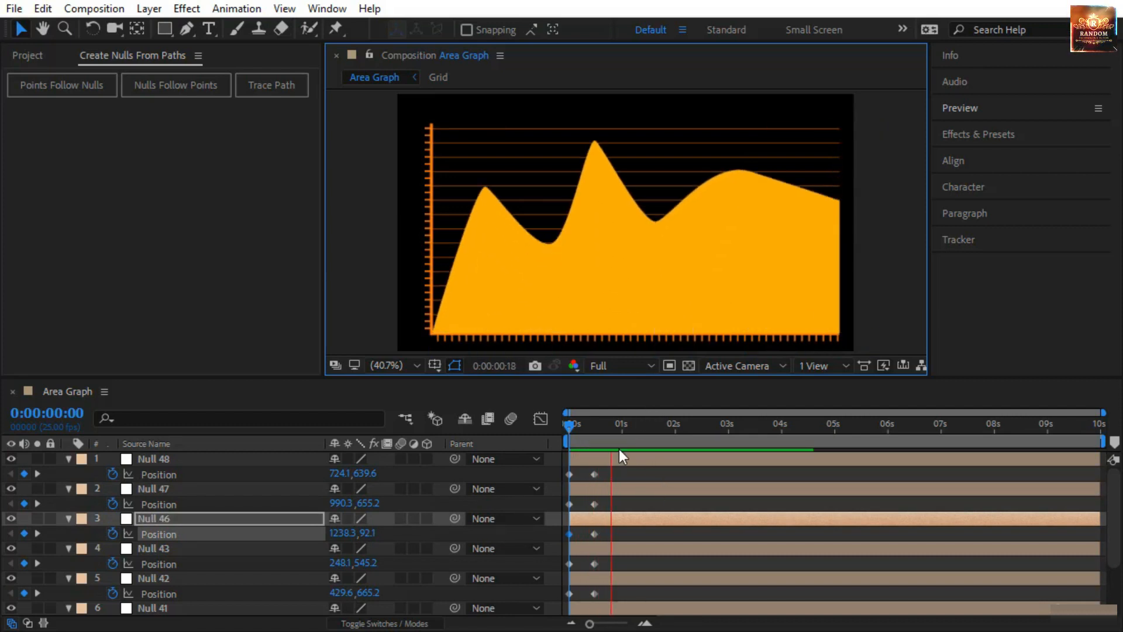
pyautogui.moveTo(573, 426); pyautogui.dragTo(595, 437)
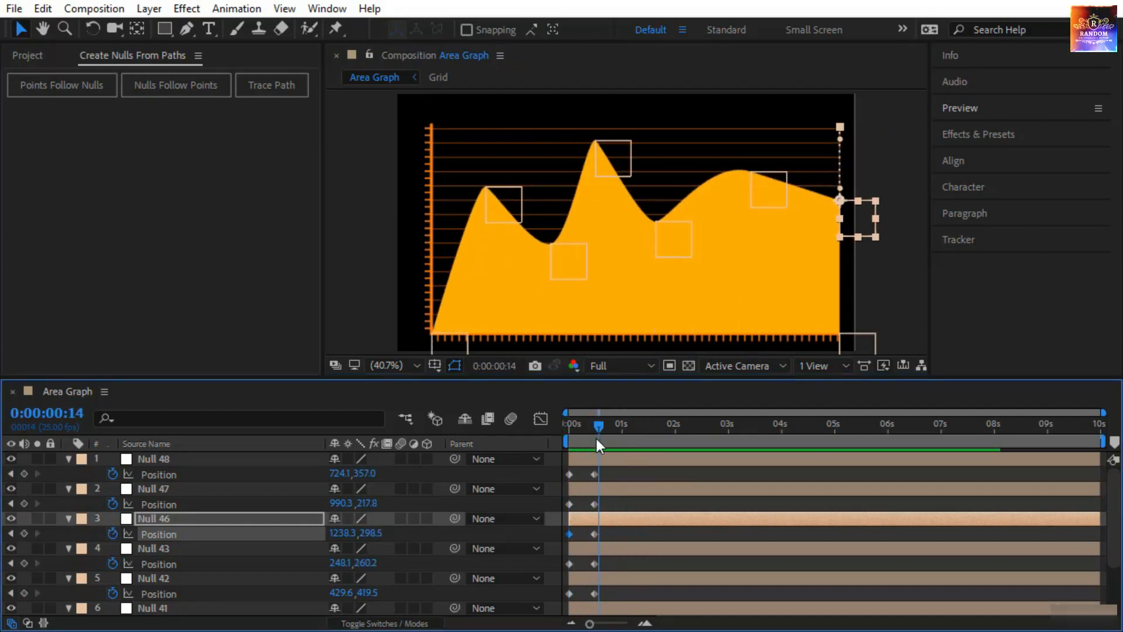
pyautogui.press('Home')
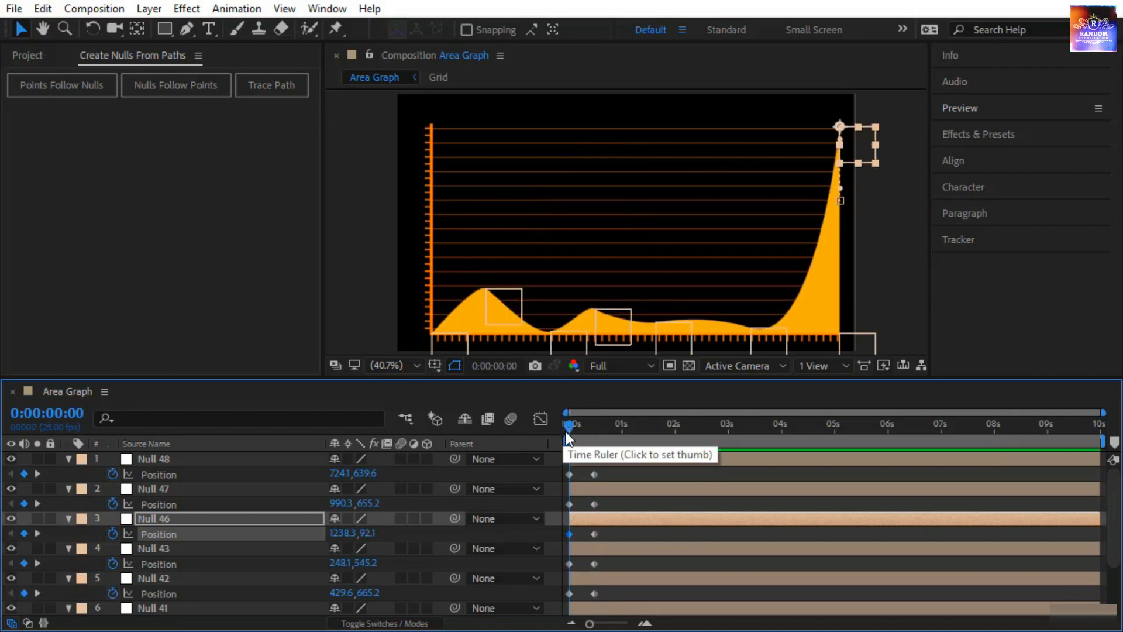
# Apply Easy Ease to all Position keyframes of the six animated nulls
pyautogui.scroll(-2, 622, 474)
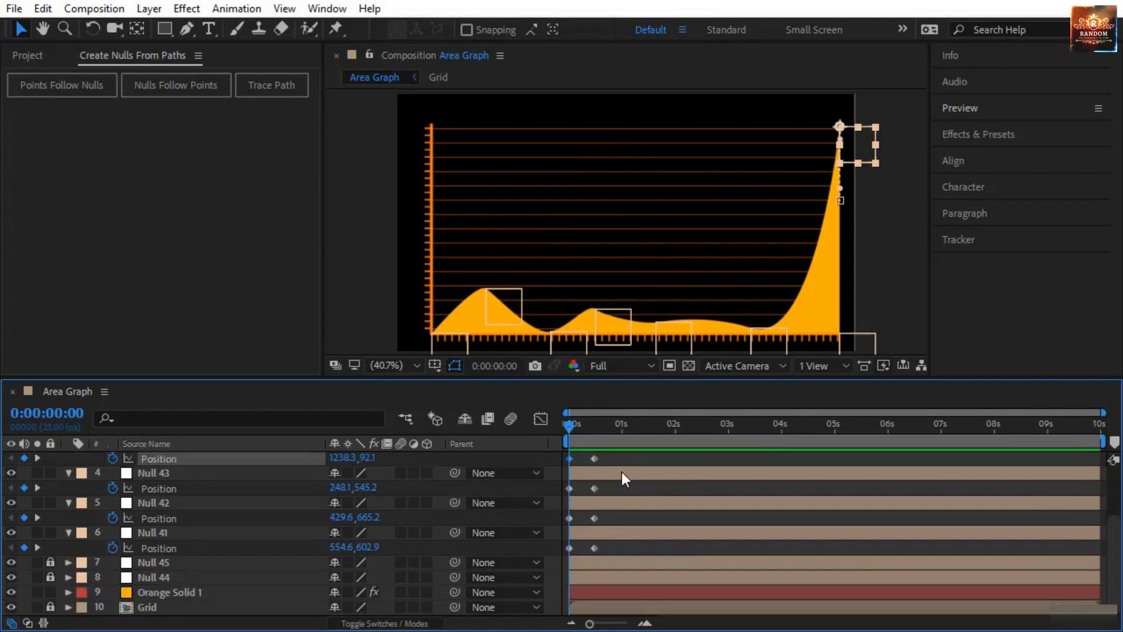
pyautogui.moveTo(620, 550); pyautogui.dragTo(497, 341)
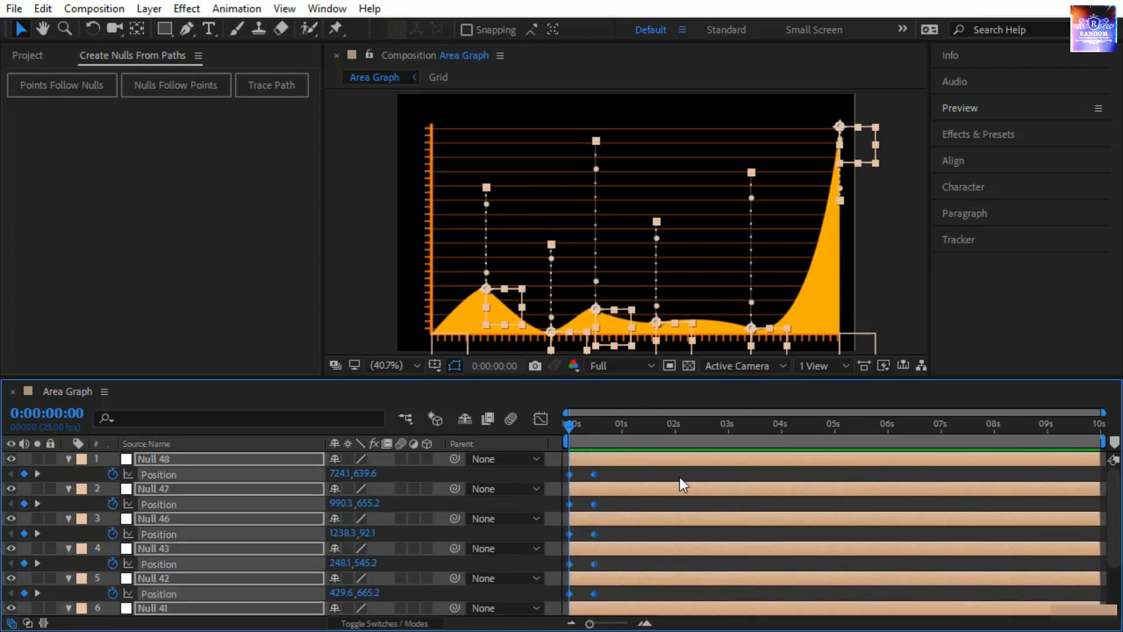
pyautogui.press('F9')
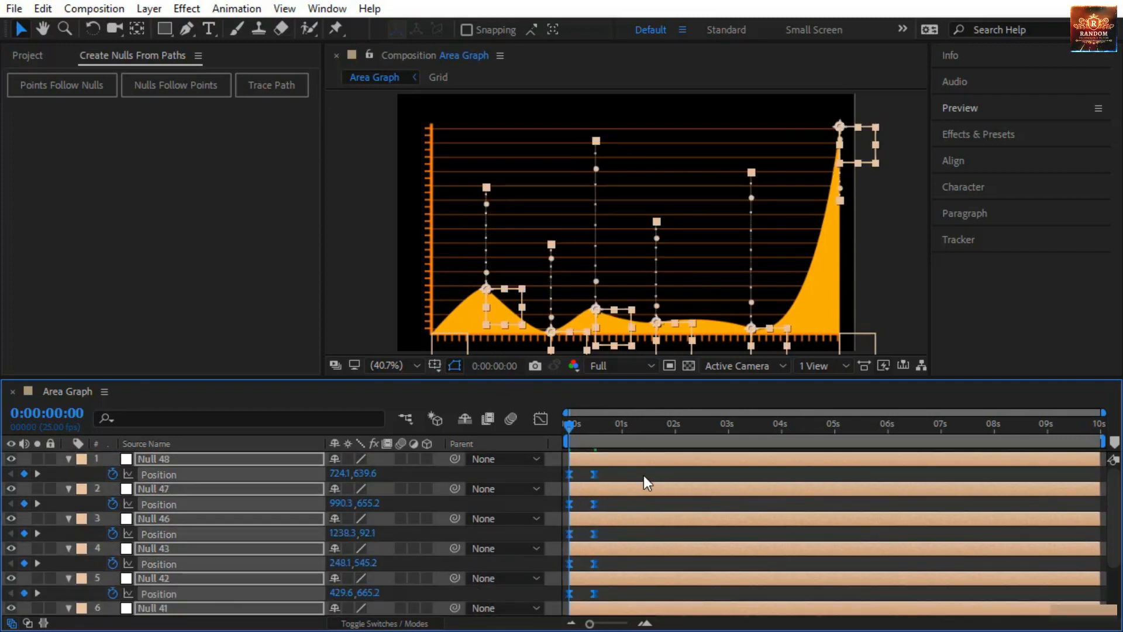
# In the speed graph, move the ending keyframes to about 1 second, lengthen their incoming influence for a fast start and slow finish, and preview
pyautogui.click(538, 419)
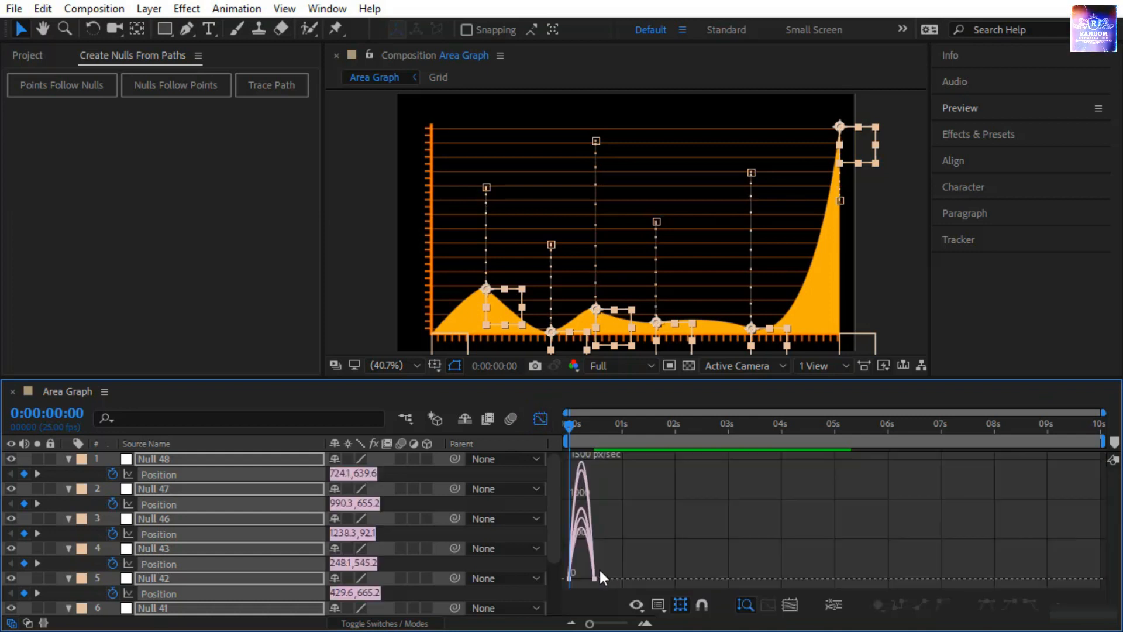
pyautogui.moveTo(637, 562); pyautogui.dragTo(674, 581)
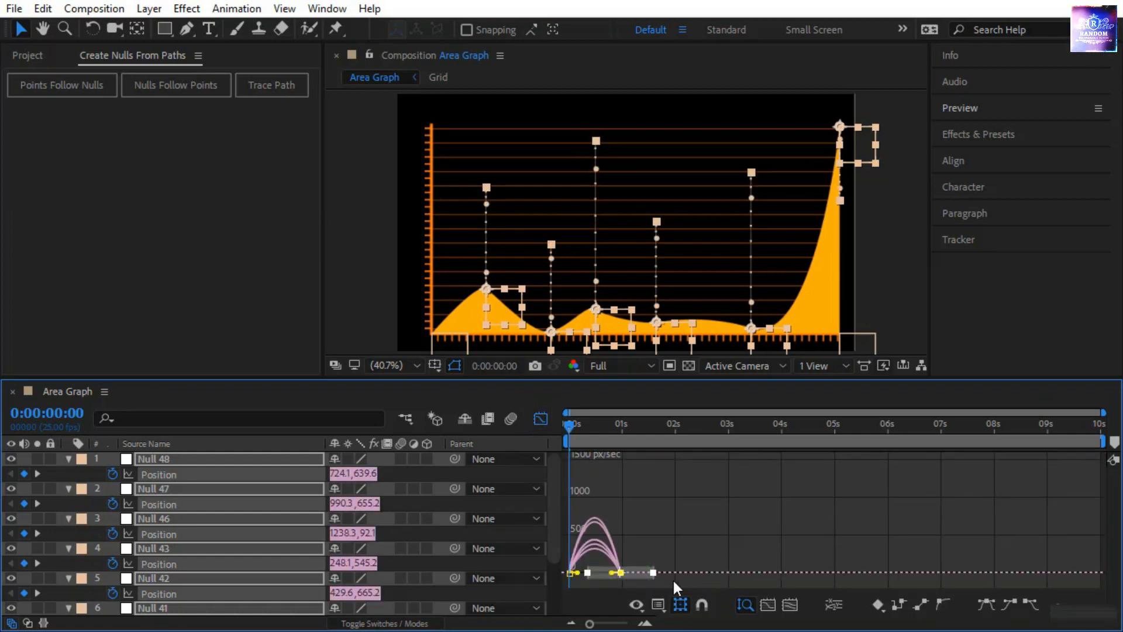
pyautogui.click(612, 568)
pyautogui.moveTo(612, 570); pyautogui.dragTo(584, 578)
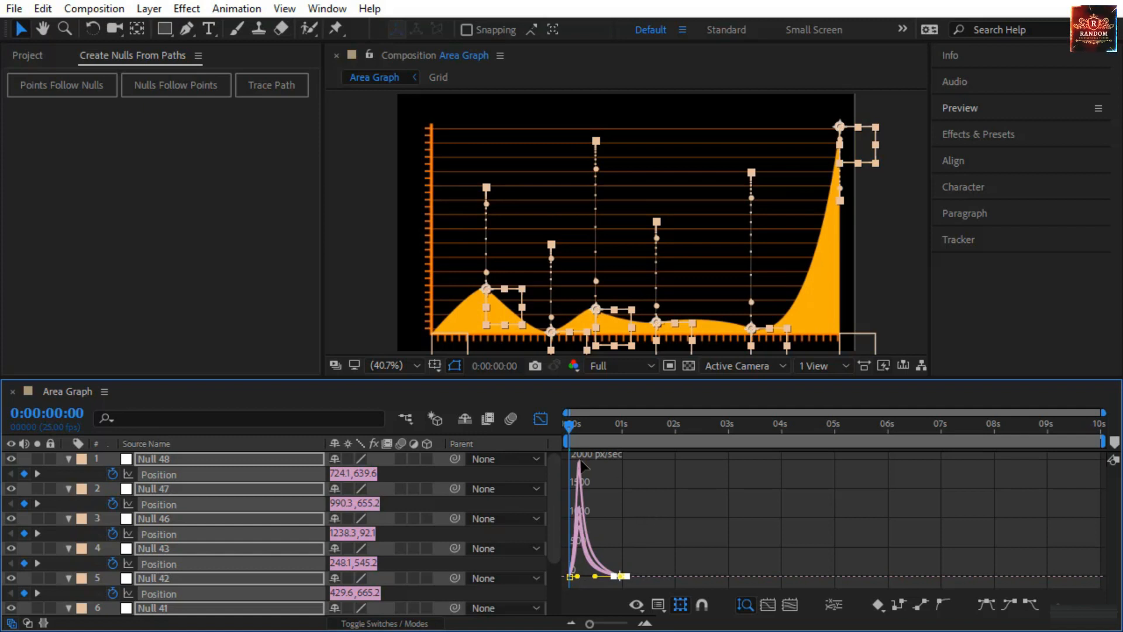
pyautogui.press('space')
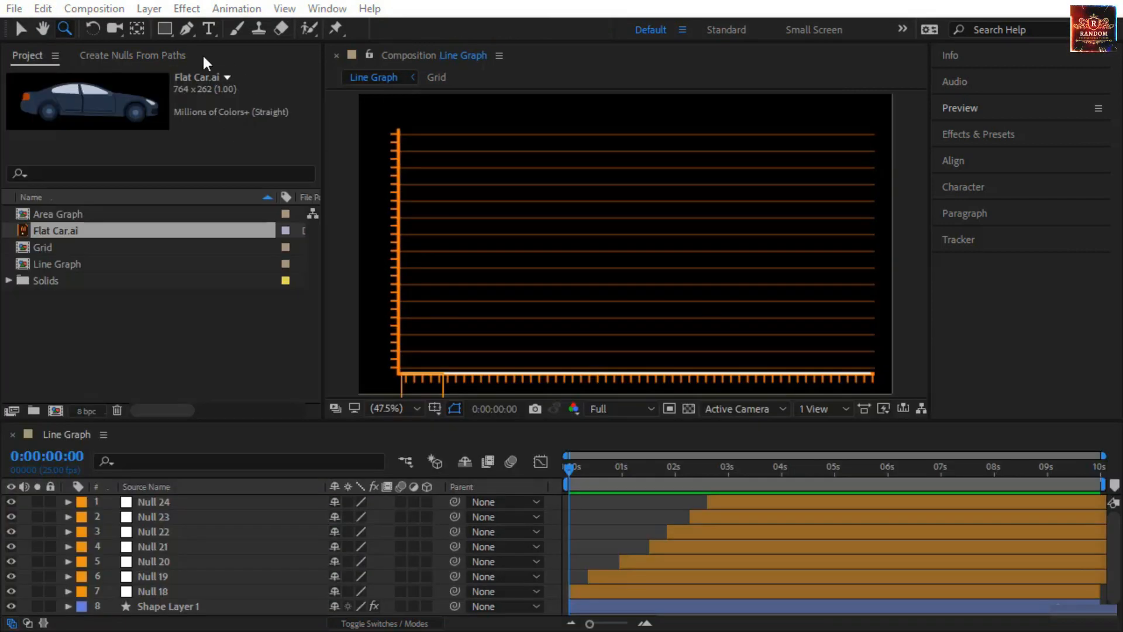
# Create a tracing null from the Path of Shape Layer 1 in the Line Graph composition with Trace Path
pyautogui.click(167, 59)
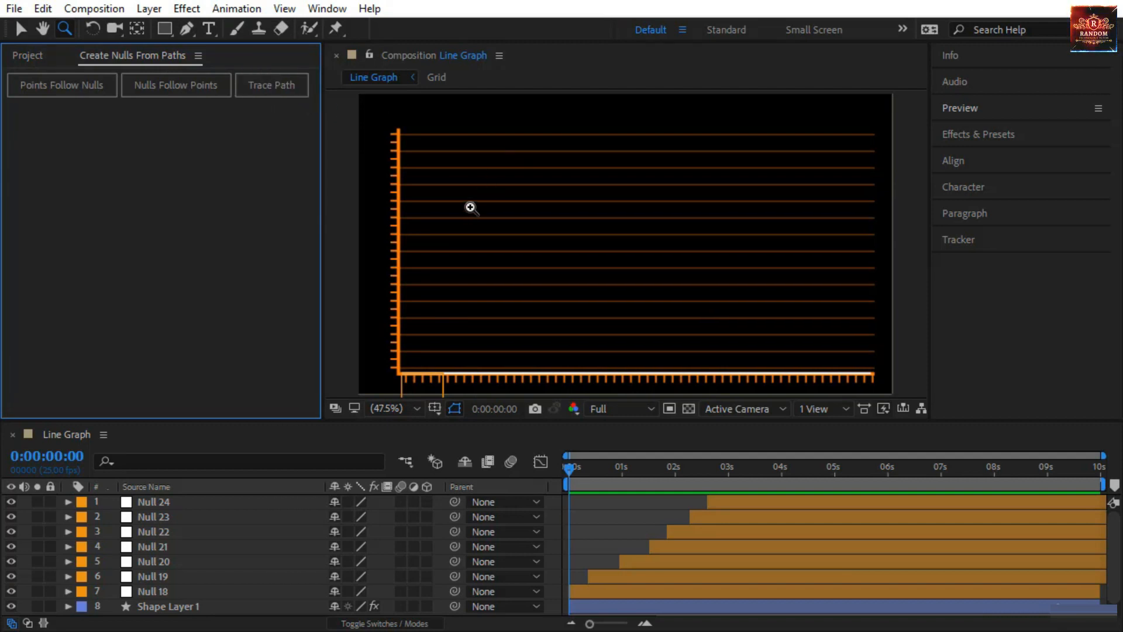
pyautogui.click(21, 29)
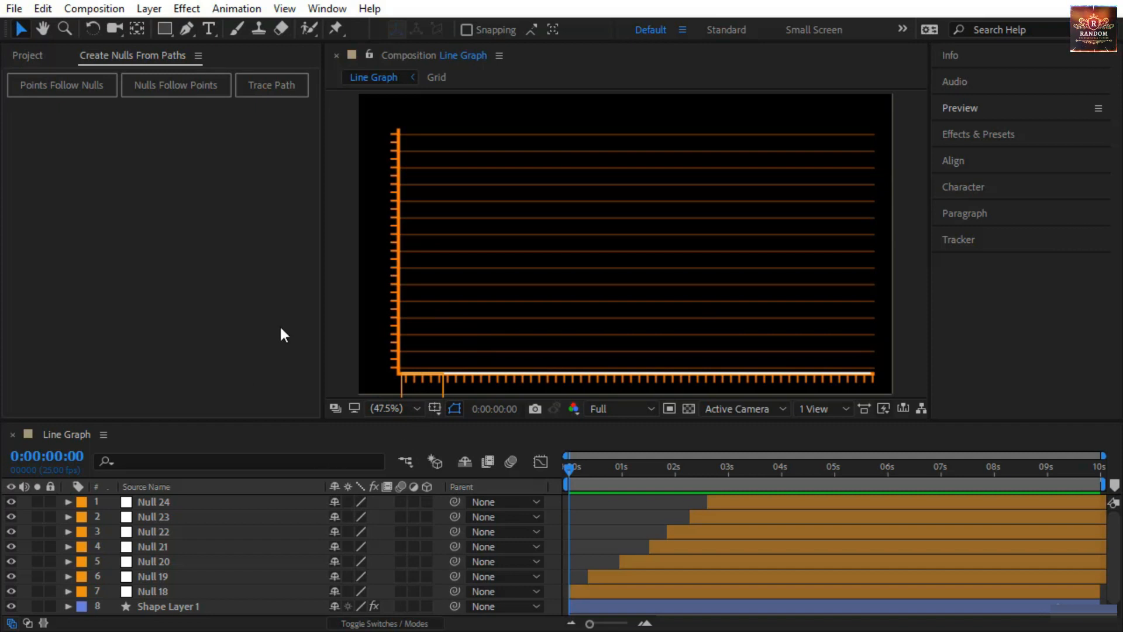
pyautogui.scroll(-1, 190, 591)
pyautogui.click(191, 592)
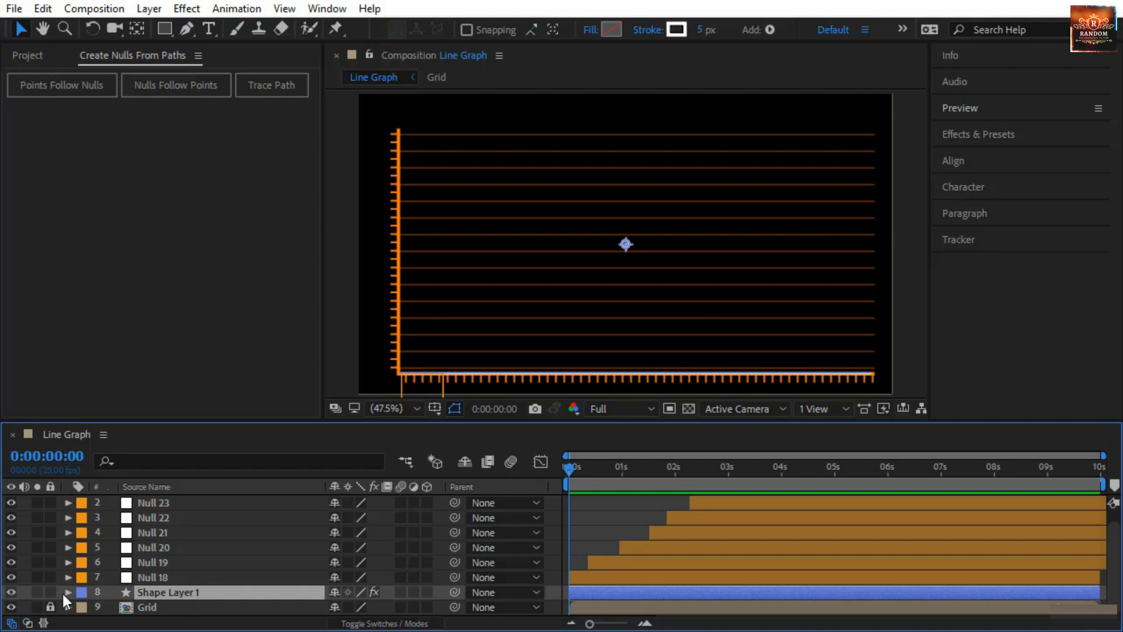
pyautogui.click(66, 592)
pyautogui.click(176, 559)
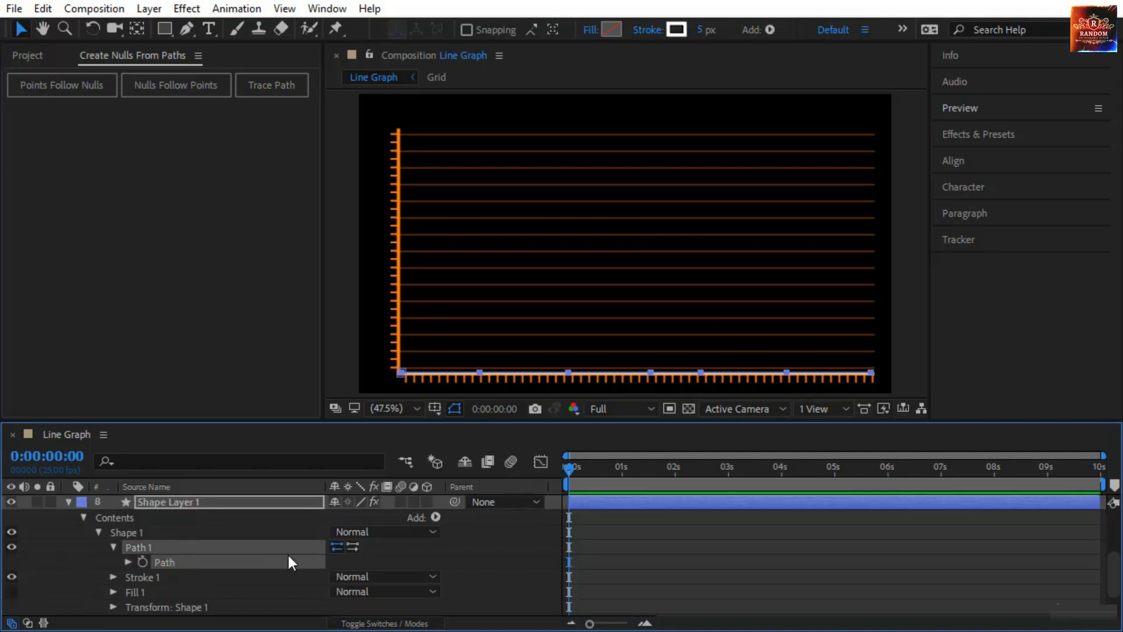
pyautogui.click(275, 86)
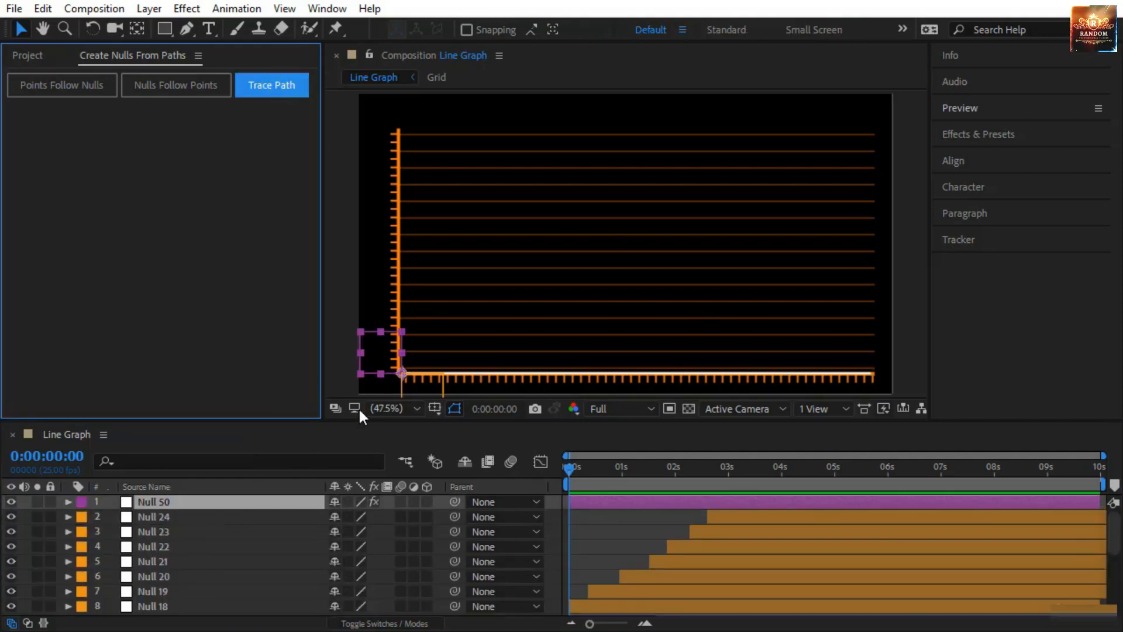
# Rename the new tracing null layer as Trace Path
pyautogui.click(184, 501)
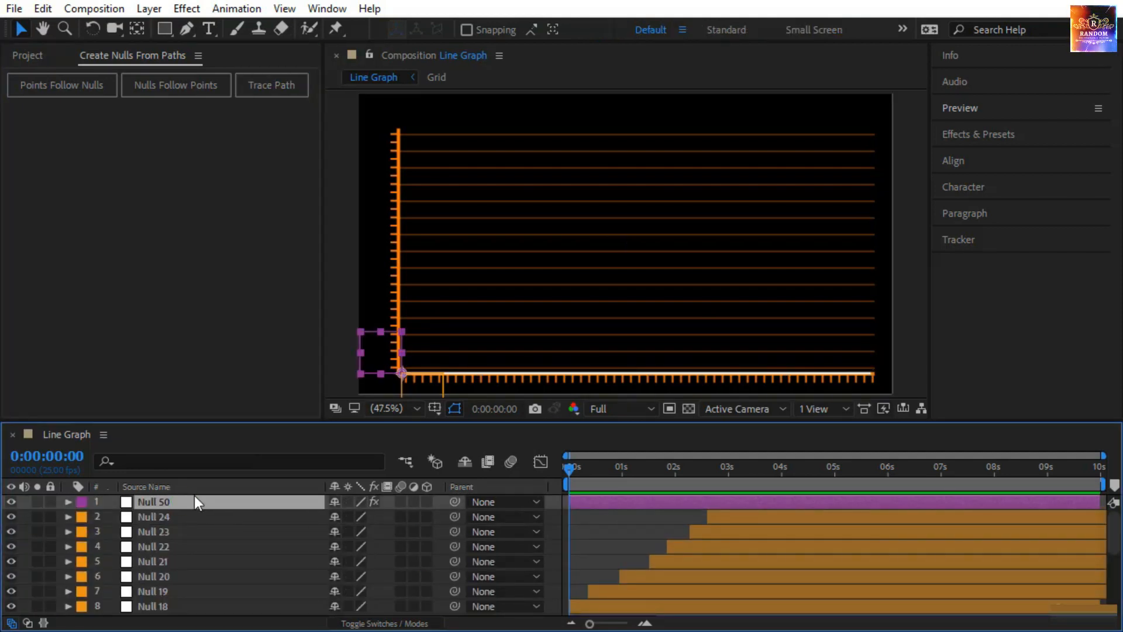
pyautogui.press('Return')
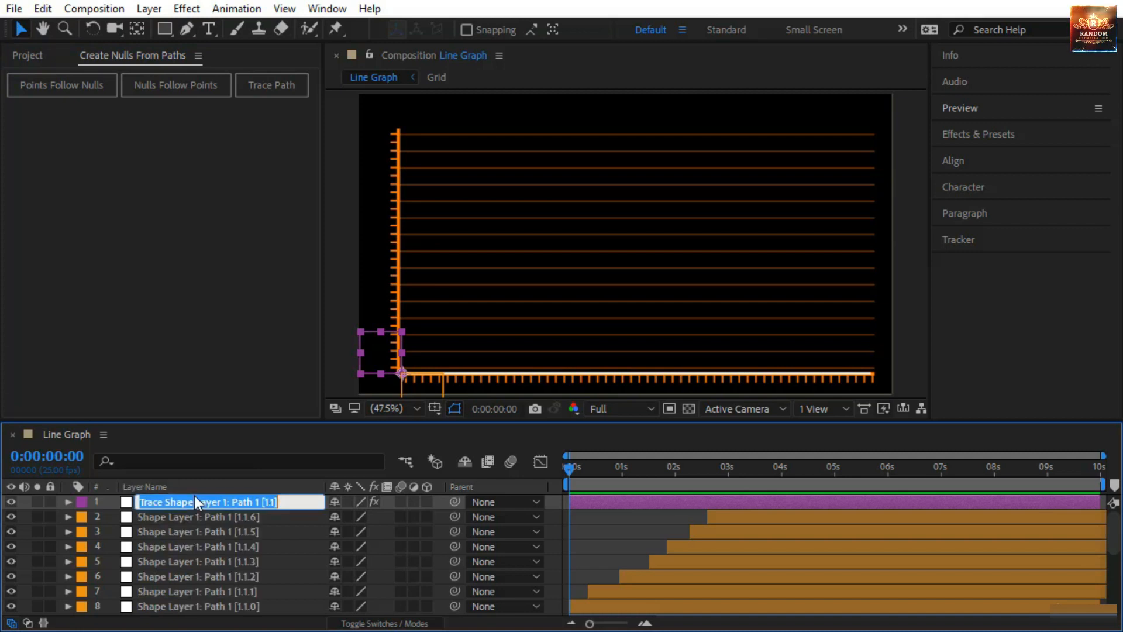
pyautogui.write('Trace Path')
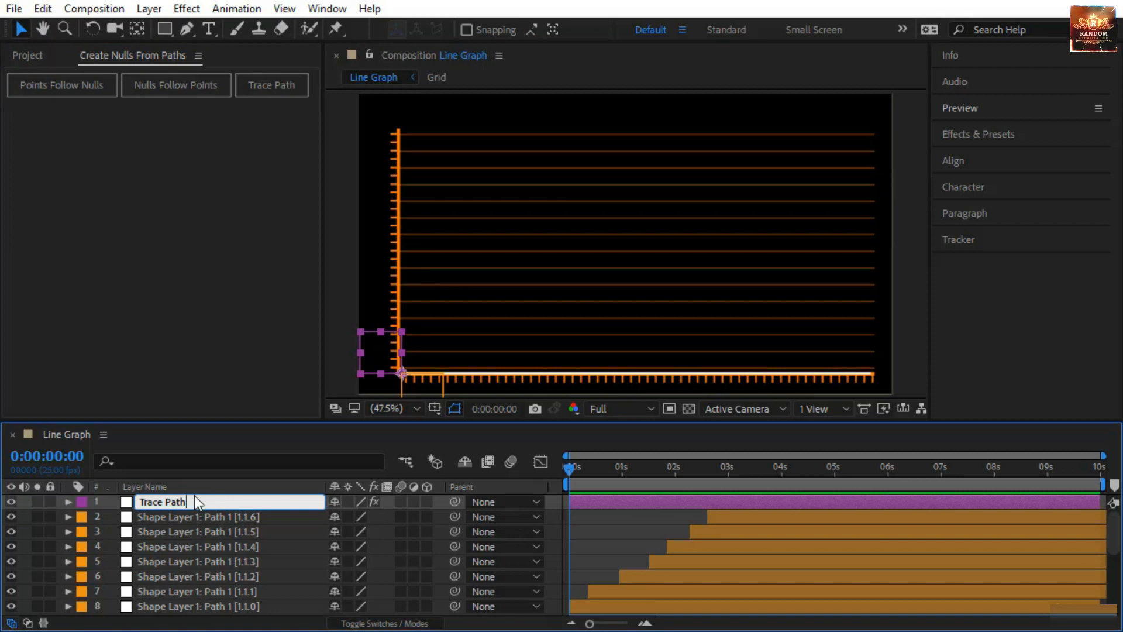
pyautogui.press('Return')
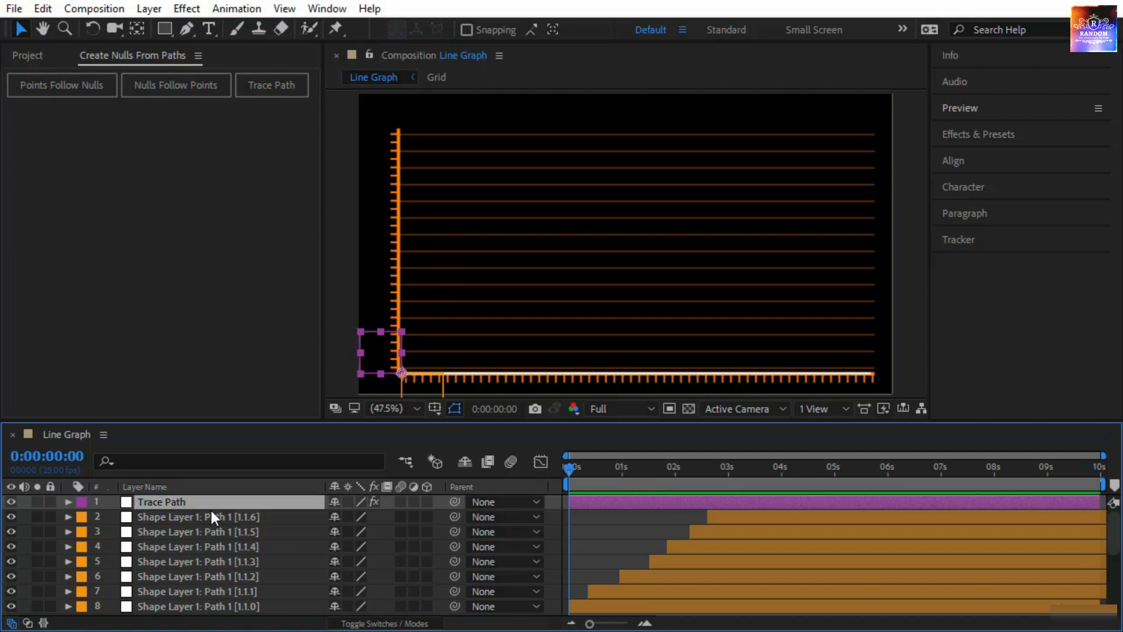
# Expand the Trace Path layer's effects and select its Trace Path effect
pyautogui.click(68, 502)
pyautogui.click(121, 516)
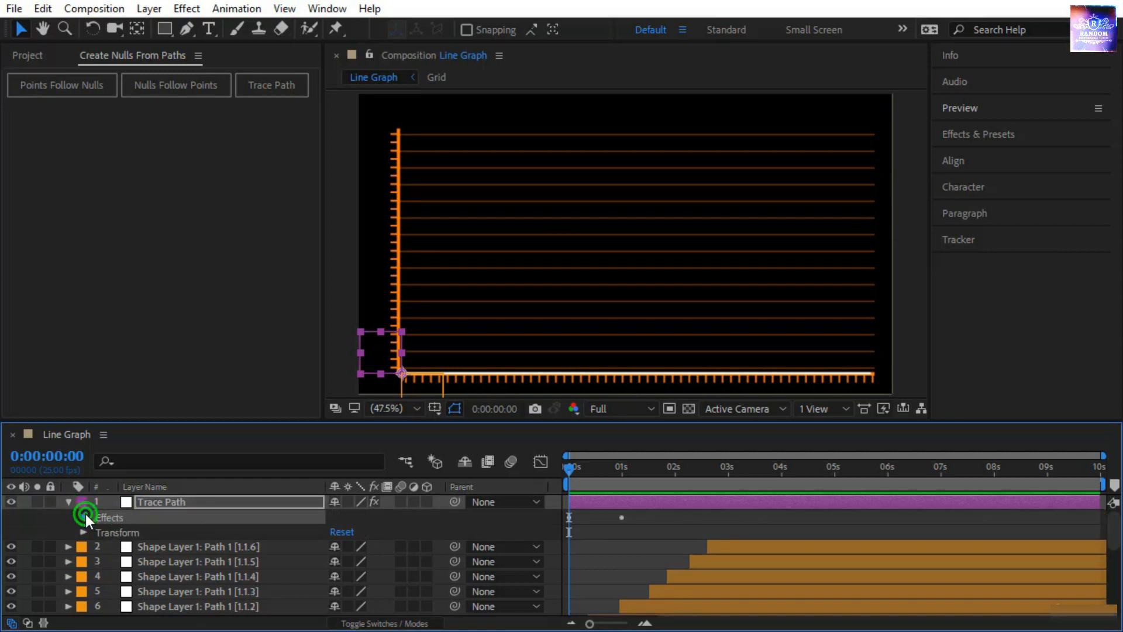
pyautogui.click(84, 516)
pyautogui.click(138, 533)
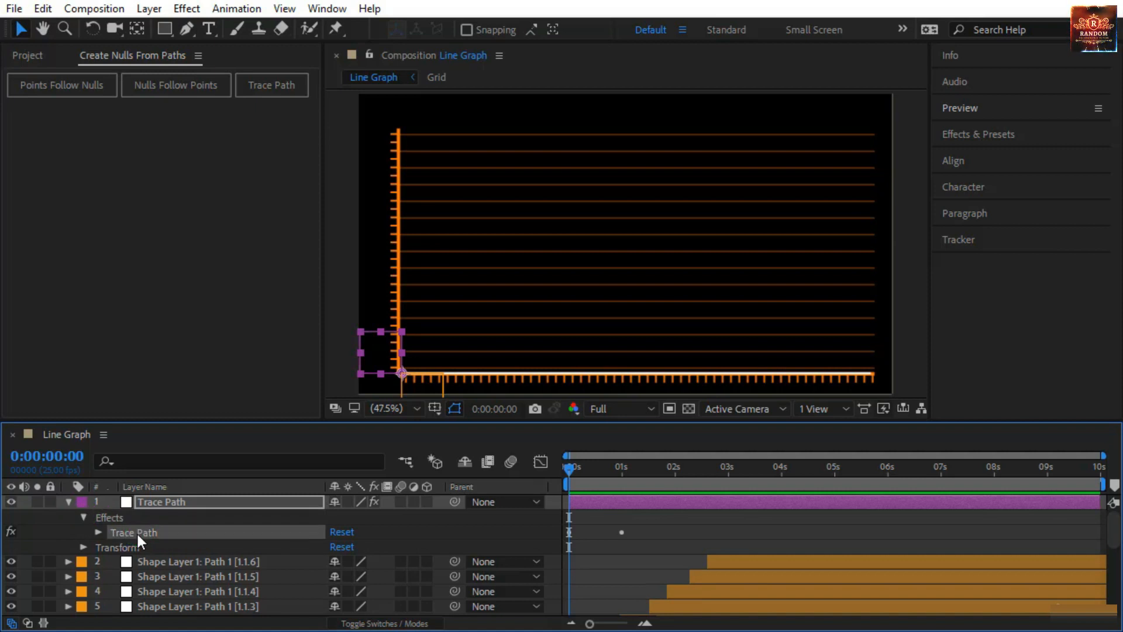
# Show the Trace Path effect's Progress and Loop properties and scrub the first two seconds to examine the null's motion
pyautogui.doubleClick(138, 534)
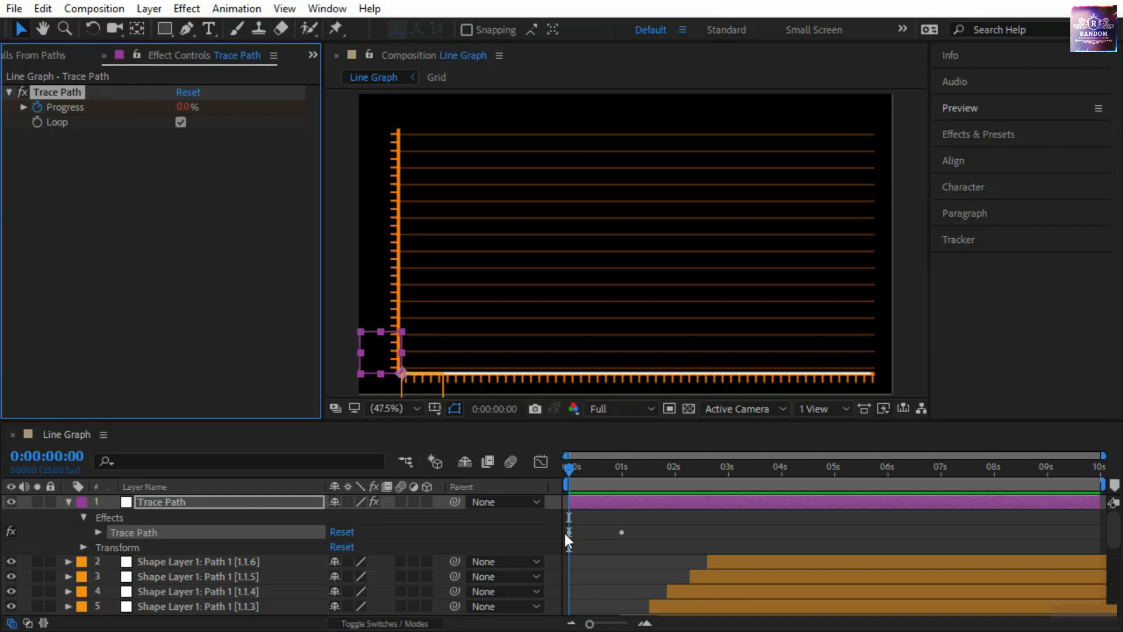
pyautogui.click(98, 532)
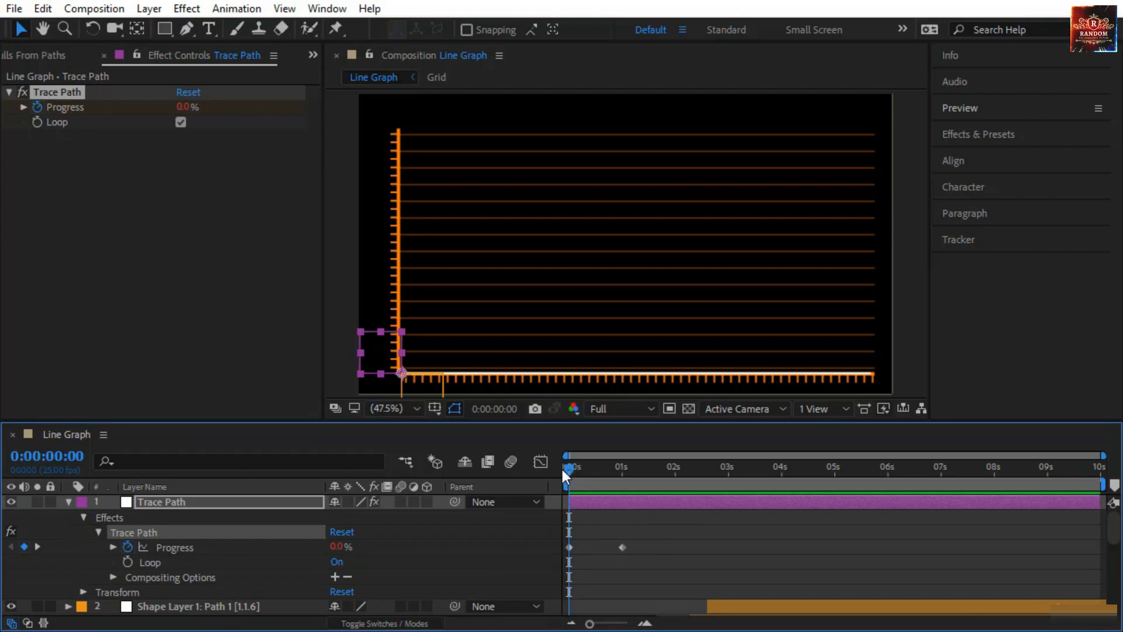
pyautogui.moveTo(563, 468)
pyautogui.mouseDown()
pyautogui.moveTo(637, 491)
pyautogui.moveTo(819, 483)
pyautogui.moveTo(710, 490)
pyautogui.moveTo(681, 475)
pyautogui.mouseUp()
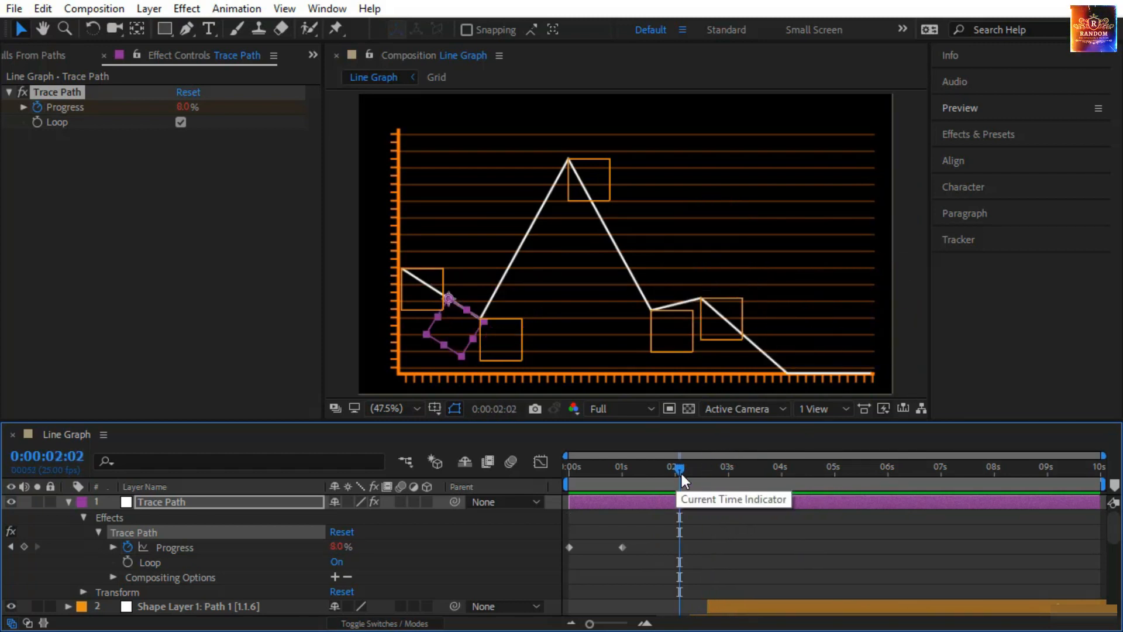
pyautogui.moveTo(676, 475)
pyautogui.mouseDown()
pyautogui.moveTo(714, 494)
pyautogui.moveTo(534, 495)
pyautogui.mouseUp()
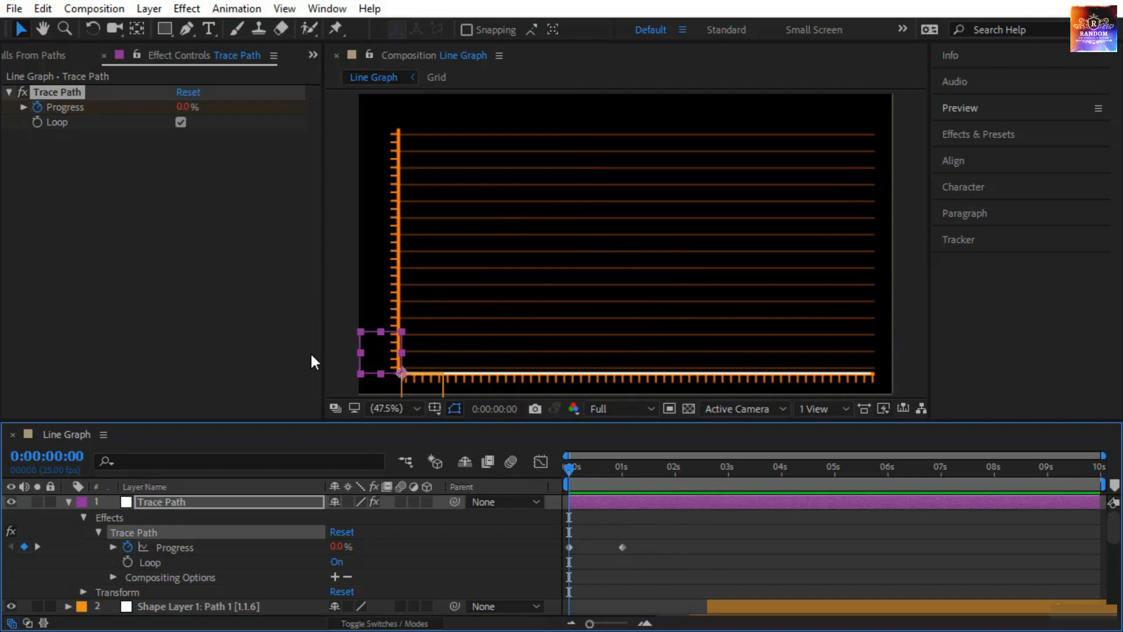
# Add Flat Car.ai above the Trace Path layer in the Line Graph composition and parent it to the Trace Path null
pyautogui.click(48, 59)
pyautogui.click(18, 55)
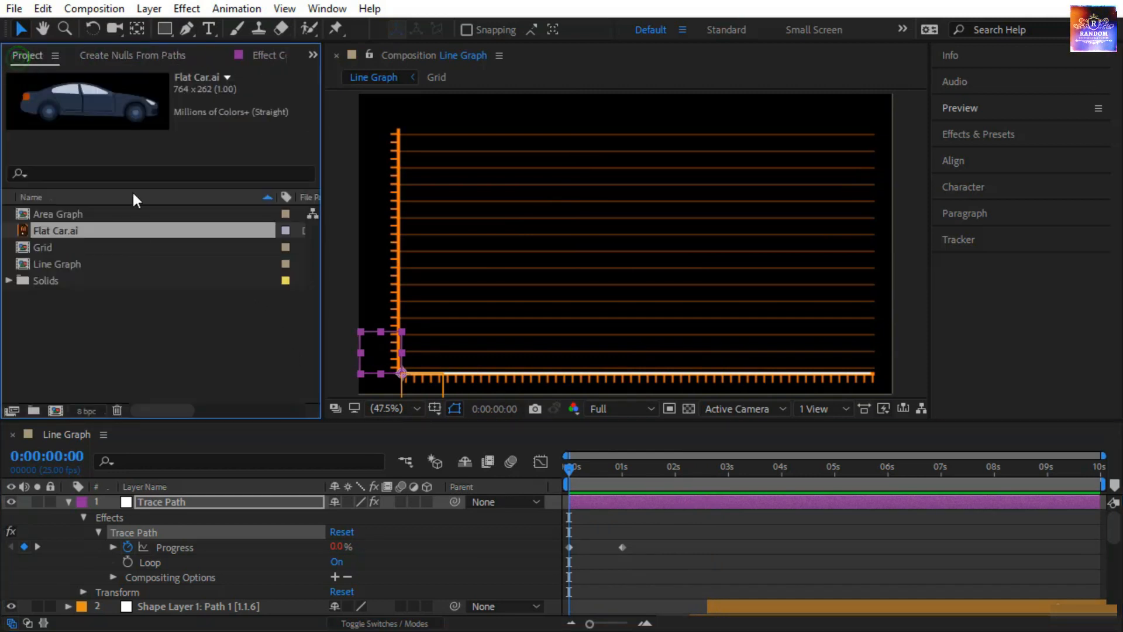
pyautogui.click(63, 501)
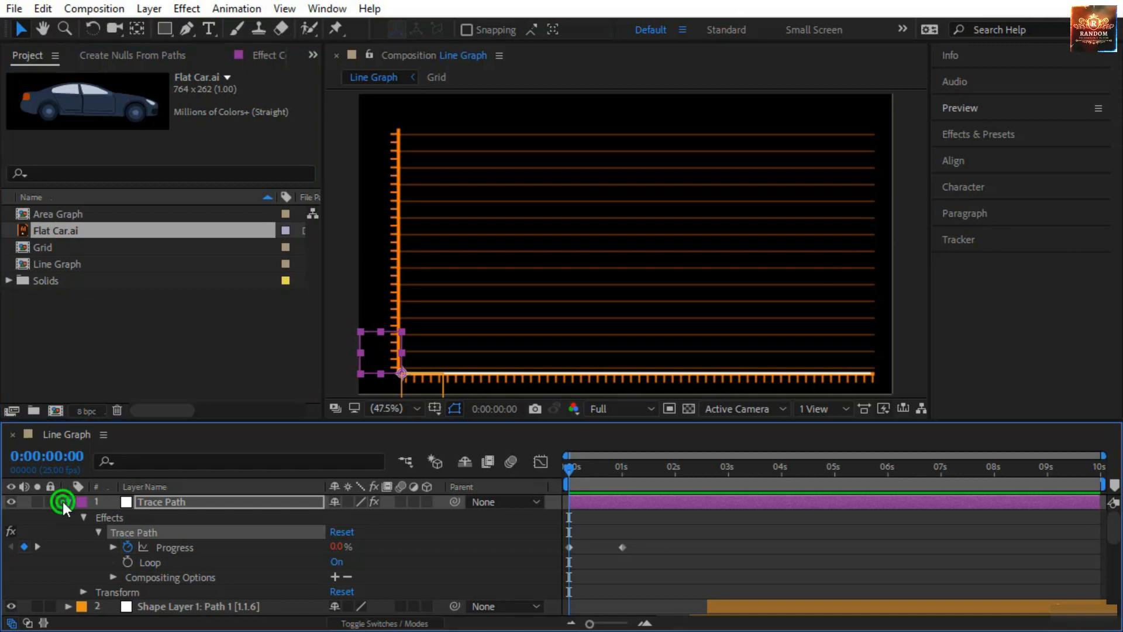
pyautogui.moveTo(115, 234); pyautogui.dragTo(171, 499)
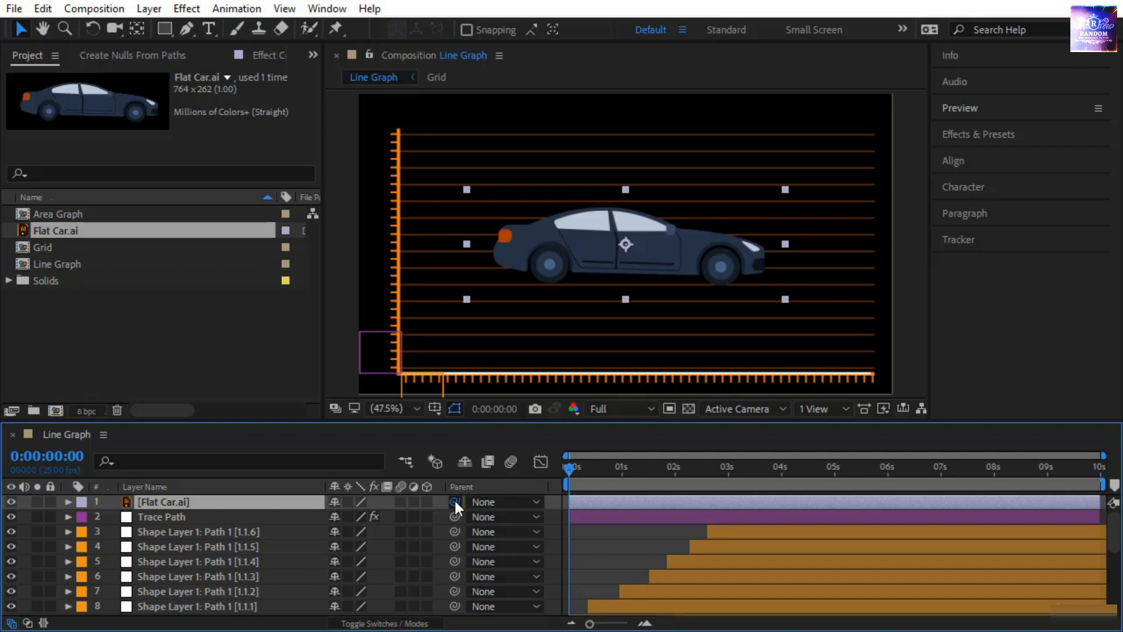
pyautogui.moveTo(455, 501); pyautogui.dragTo(191, 514)
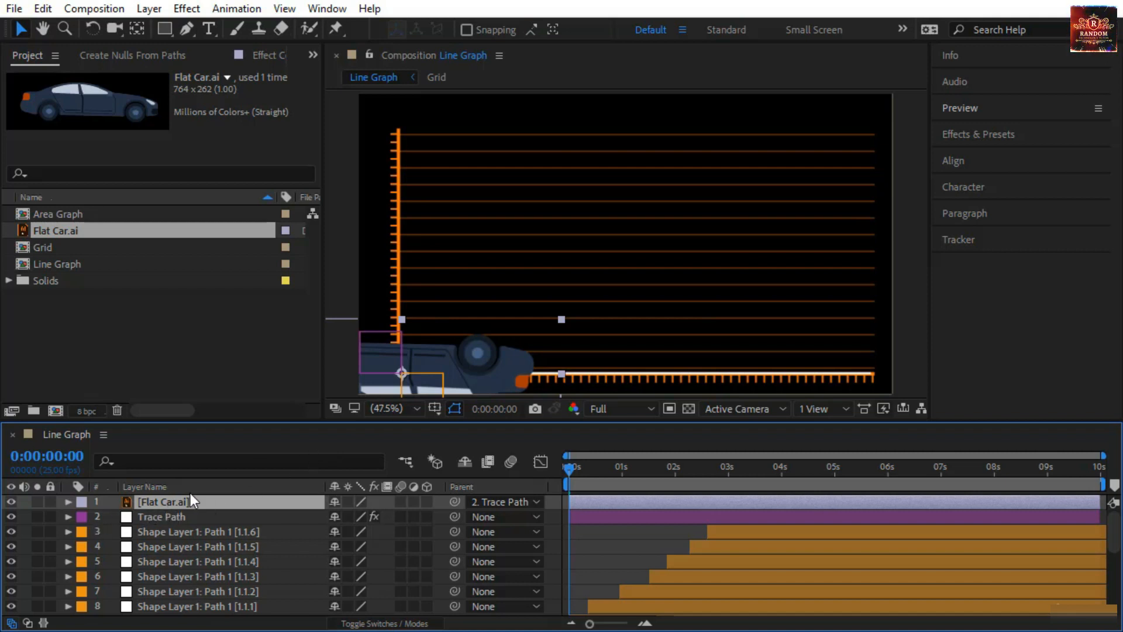
# Scale the Flat Car.ai layer to 30% and preview the car's motion along the line graph from the start
pyautogui.press('s')
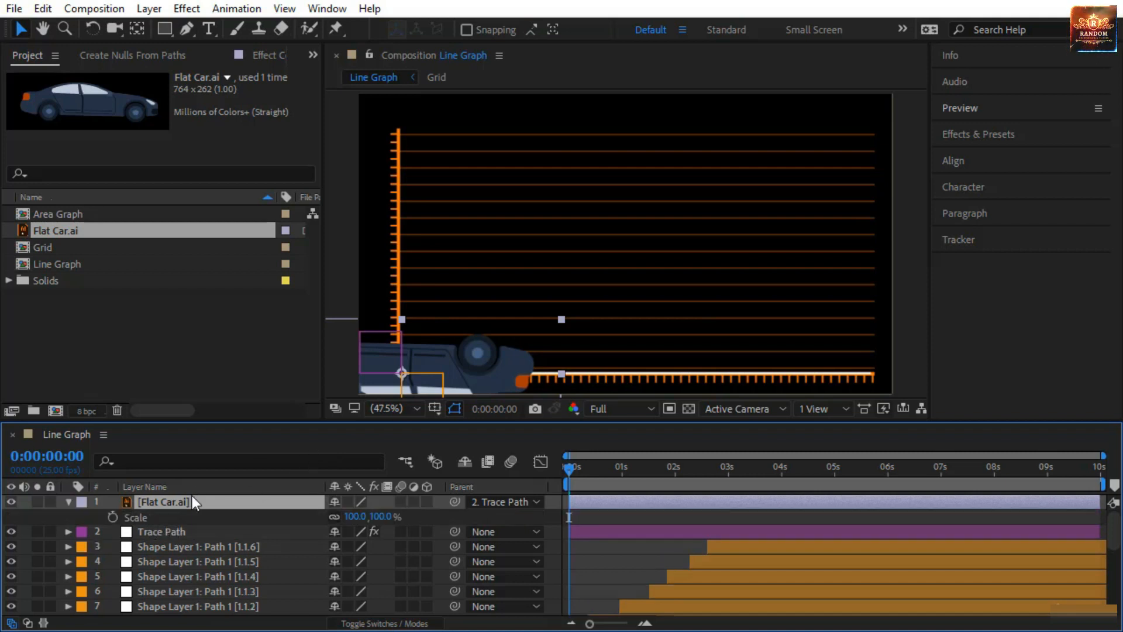
pyautogui.click(356, 516)
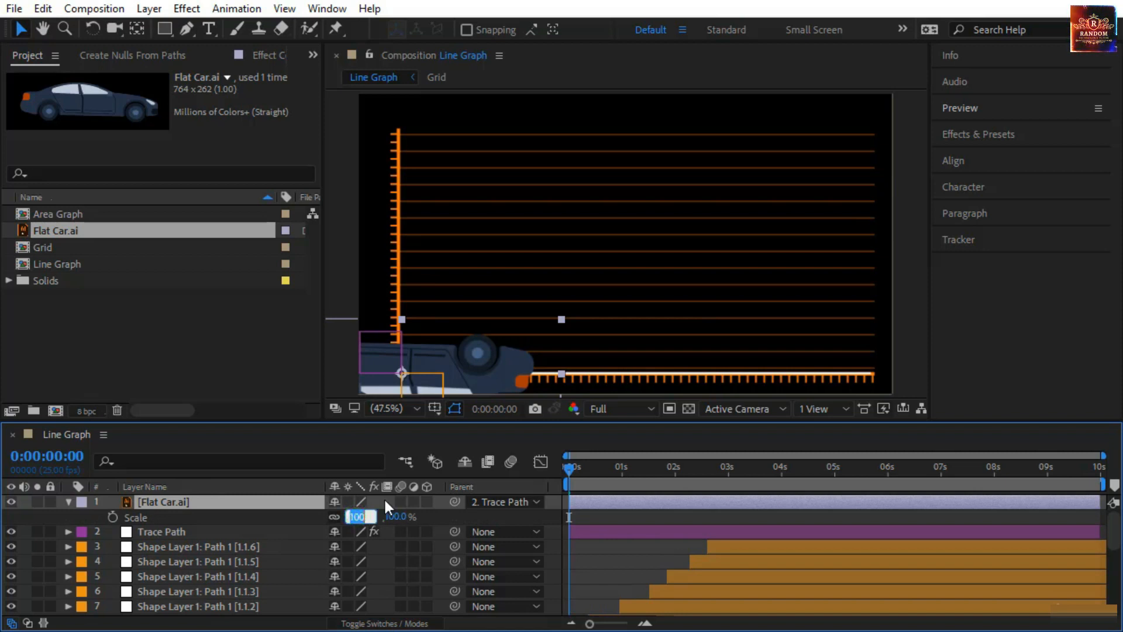
pyautogui.write('30')
pyautogui.press('Return')
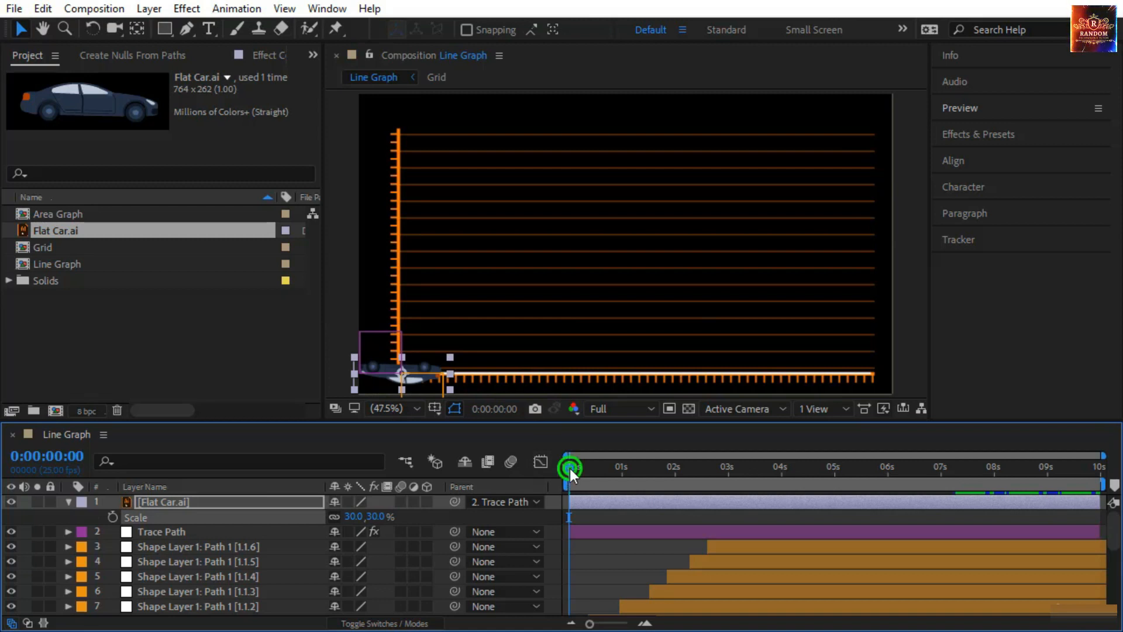
pyautogui.moveTo(569, 468)
pyautogui.mouseDown()
pyautogui.moveTo(598, 493)
pyautogui.moveTo(710, 507)
pyautogui.moveTo(546, 502)
pyautogui.moveTo(574, 502)
pyautogui.moveTo(569, 471)
pyautogui.moveTo(549, 476)
pyautogui.moveTo(576, 490)
pyautogui.moveTo(556, 488)
pyautogui.mouseUp()
pyautogui.click(568, 502)
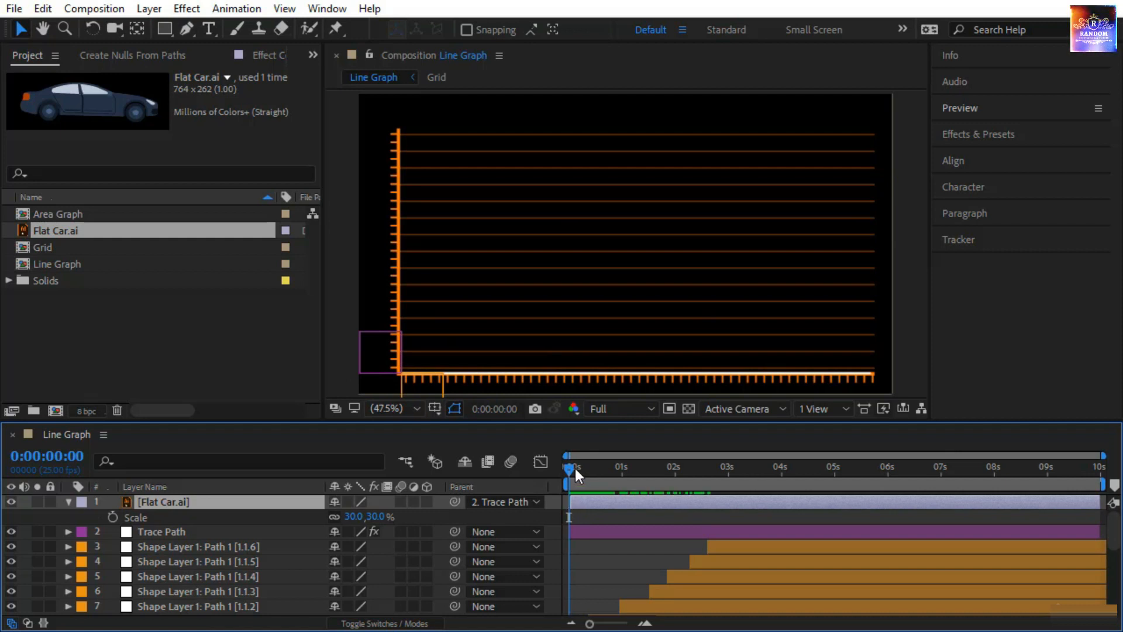
pyautogui.press('space')
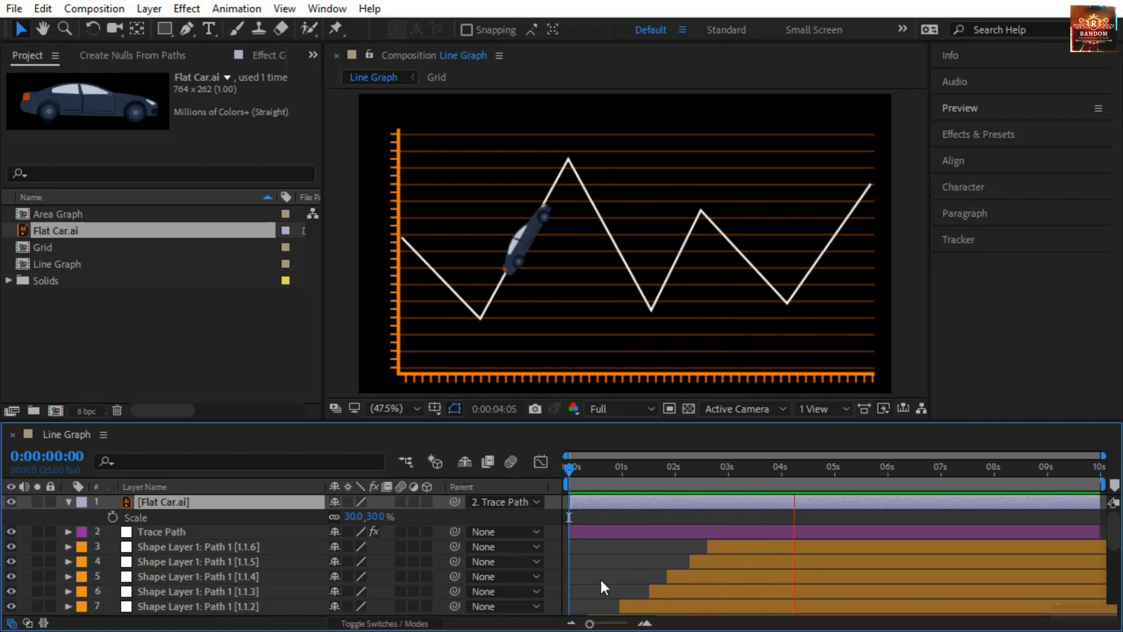
pyautogui.moveTo(567, 464); pyautogui.dragTo(550, 511)
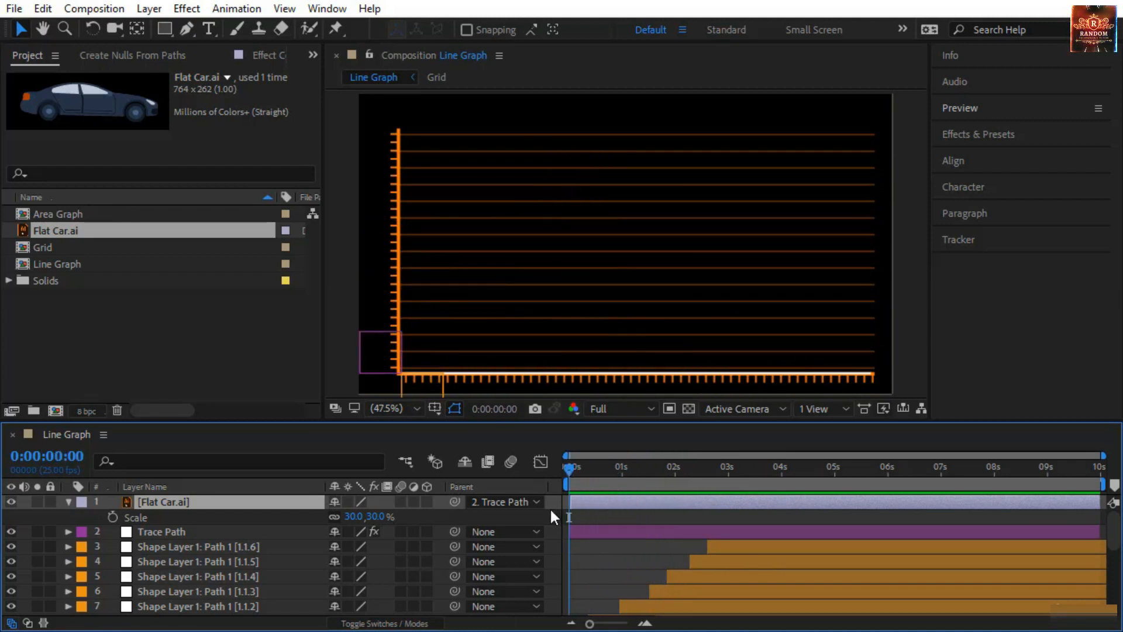
# Reveal the Trace Path layer's effect properties and controls, and play a preview of the animation
pyautogui.click(161, 536)
pyautogui.click(68, 534)
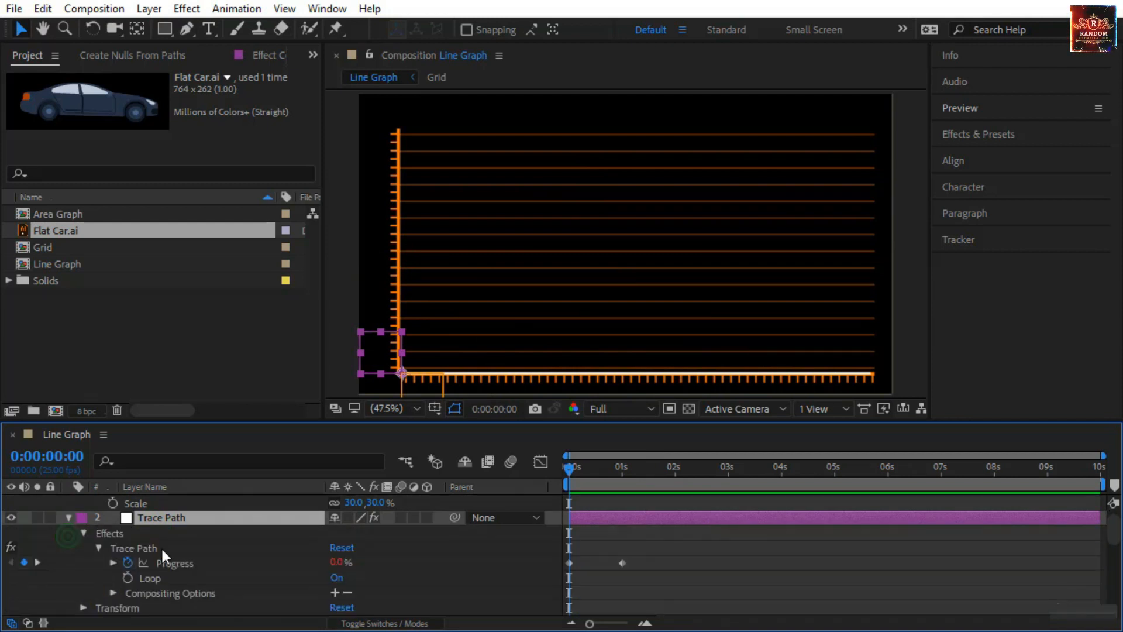
pyautogui.doubleClick(136, 548)
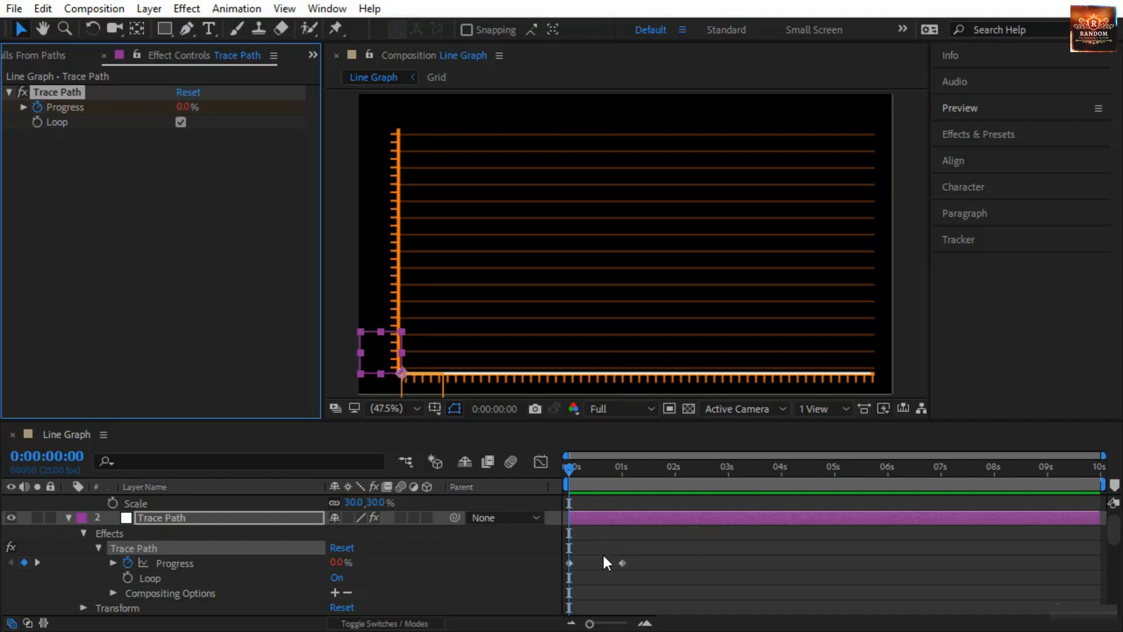
pyautogui.press('space')
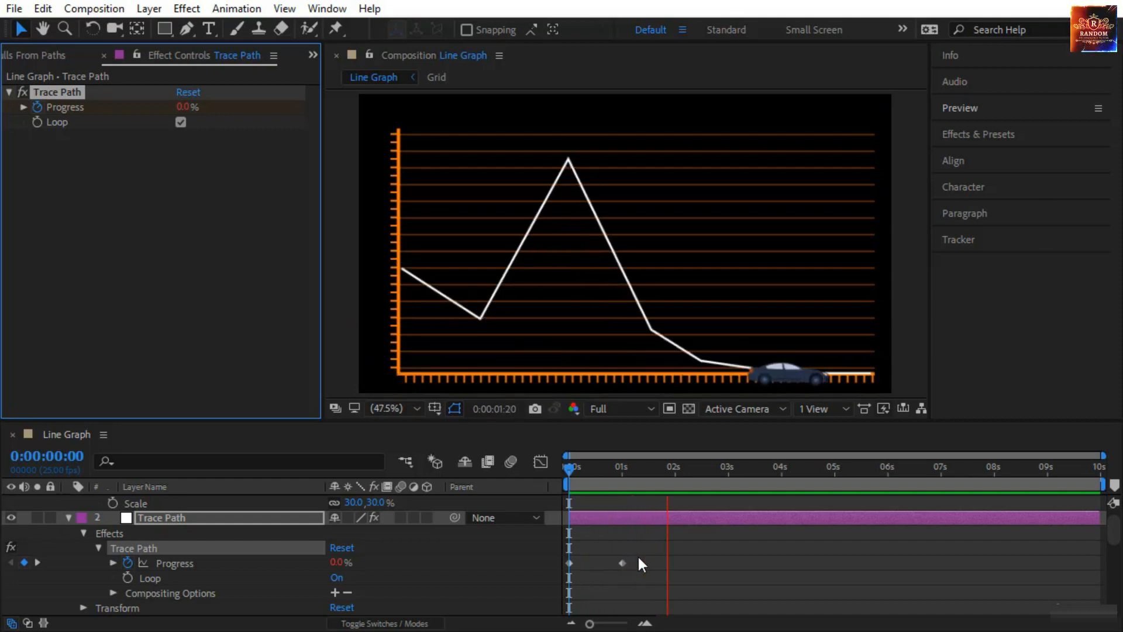
# Move the ending Progress keyframe to about 4 seconds and on to about 7 seconds to slow the car down
pyautogui.click(622, 562)
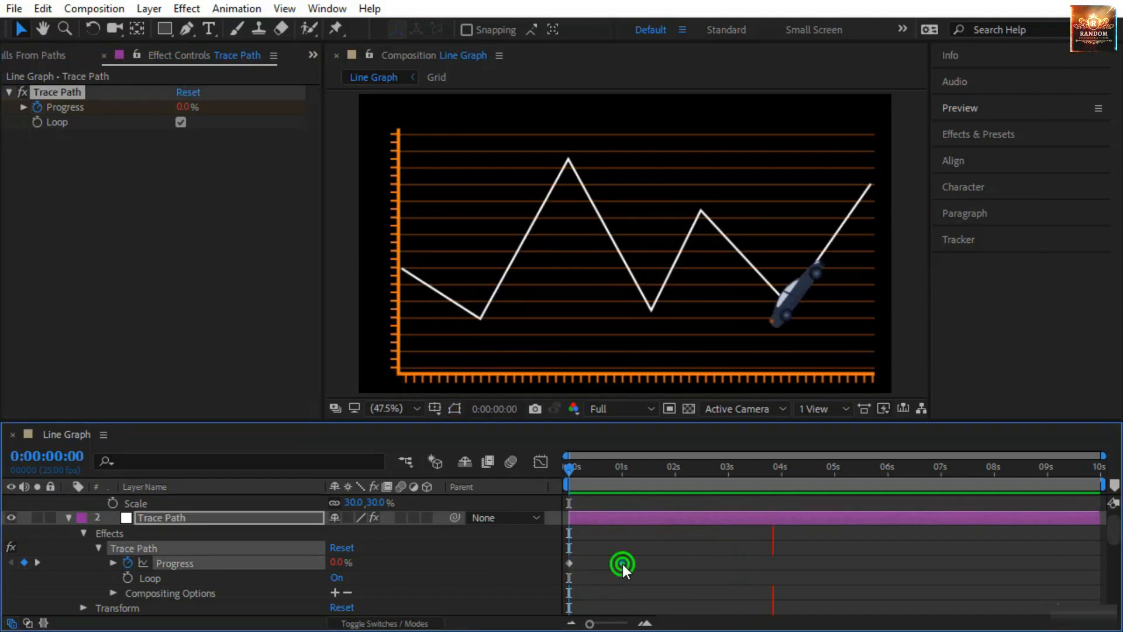
pyautogui.moveTo(618, 564); pyautogui.dragTo(785, 561)
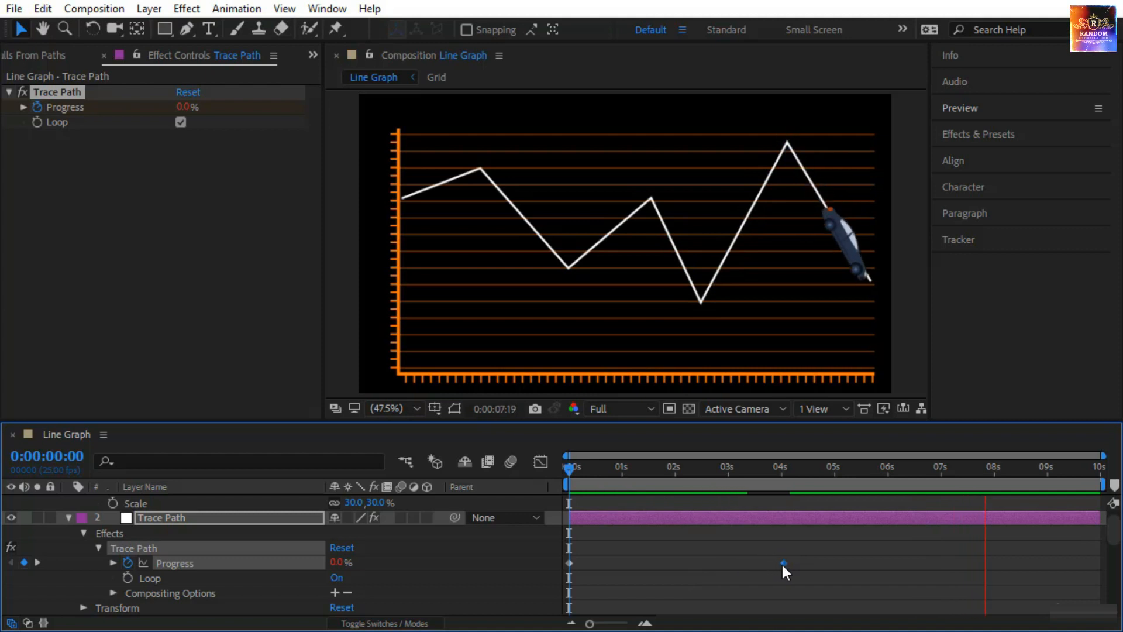
pyautogui.moveTo(784, 563); pyautogui.dragTo(849, 563)
pyautogui.moveTo(949, 565); pyautogui.dragTo(939, 563)
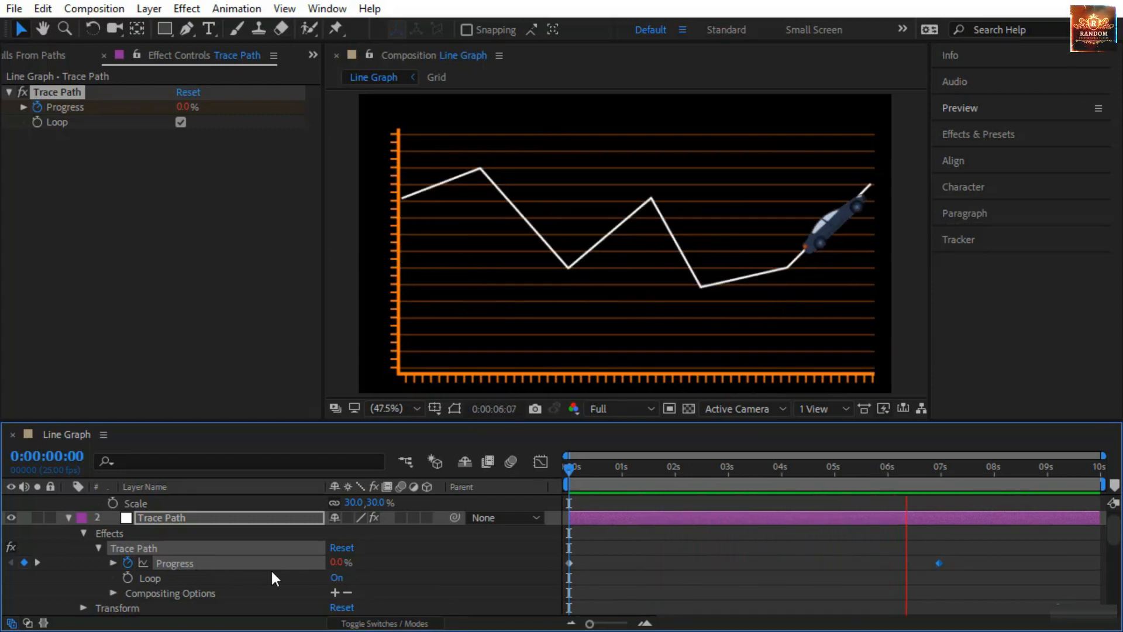
# Move the ending Progress keyframe to about 0.2 seconds to speed the car up, and out to about 2 seconds
pyautogui.click(939, 562)
pyautogui.moveTo(936, 561); pyautogui.dragTo(579, 564)
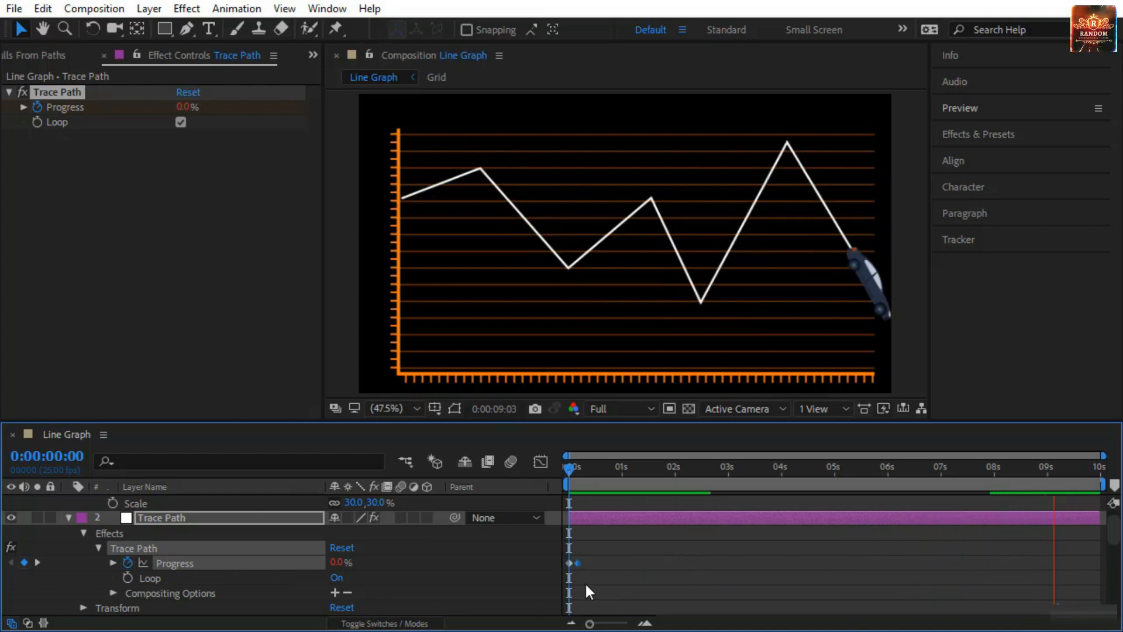
pyautogui.click(579, 564)
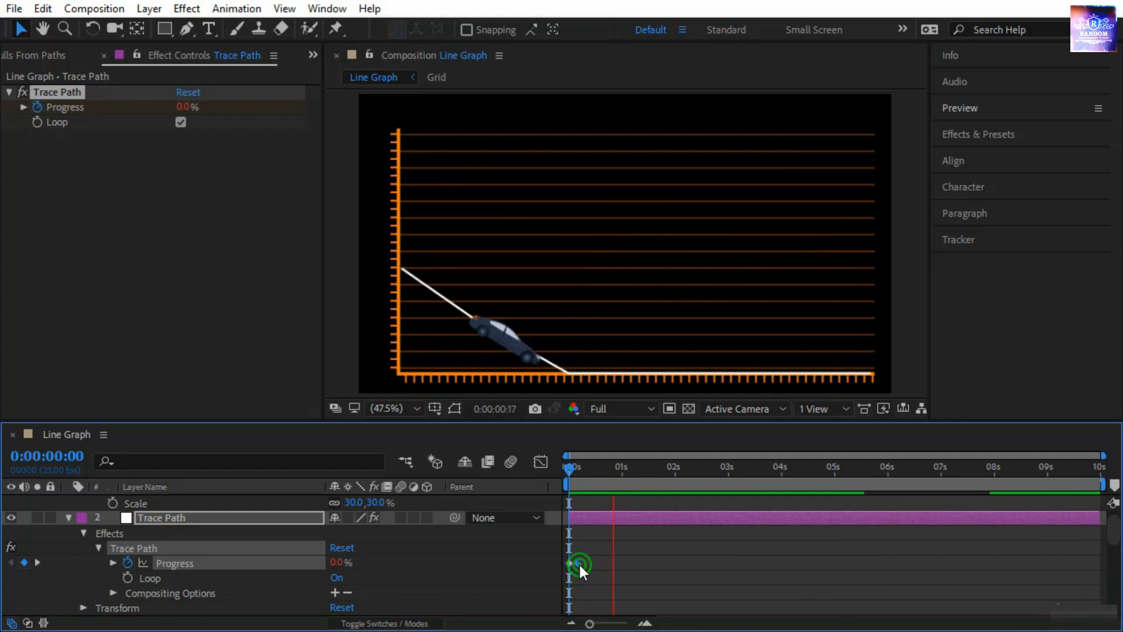
pyautogui.moveTo(578, 563); pyautogui.dragTo(673, 559)
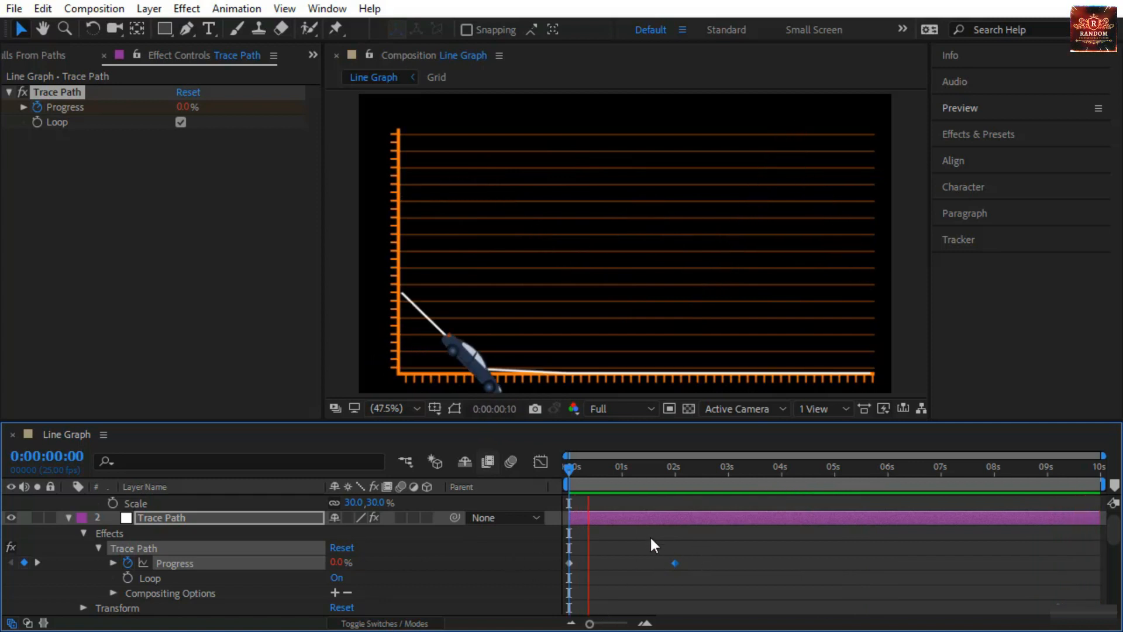
# Turn off the Trace Path effect's Loop, move the ending Progress keyframe to about 10 seconds, and preview the animation
pyautogui.click(334, 580)
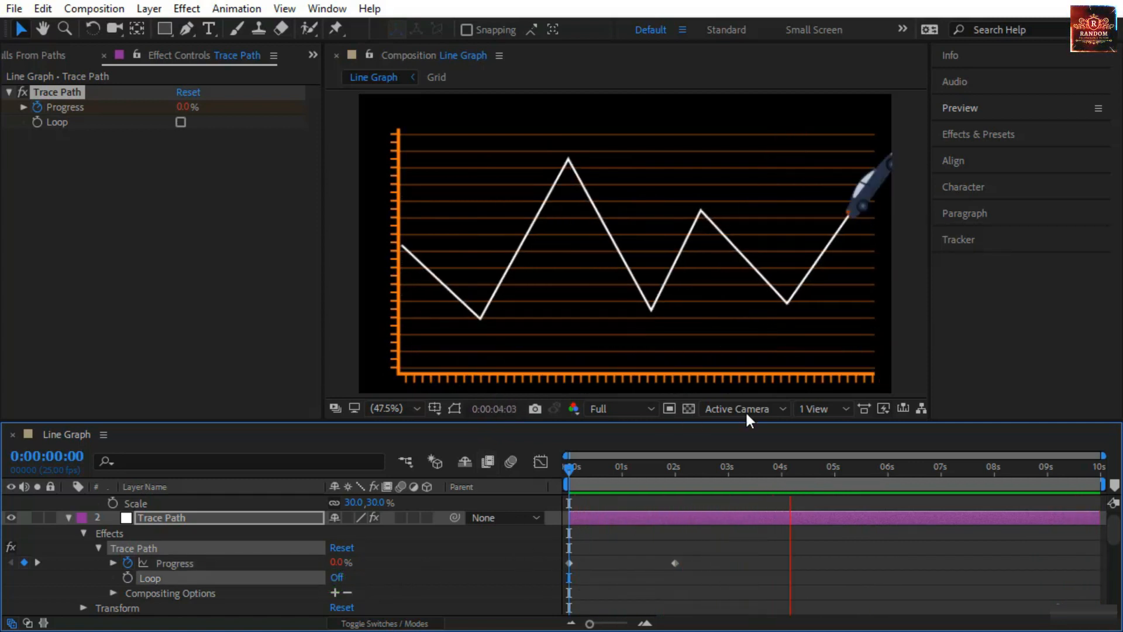
pyautogui.moveTo(571, 462)
pyautogui.mouseDown()
pyautogui.moveTo(682, 497)
pyautogui.moveTo(741, 500)
pyautogui.mouseUp()
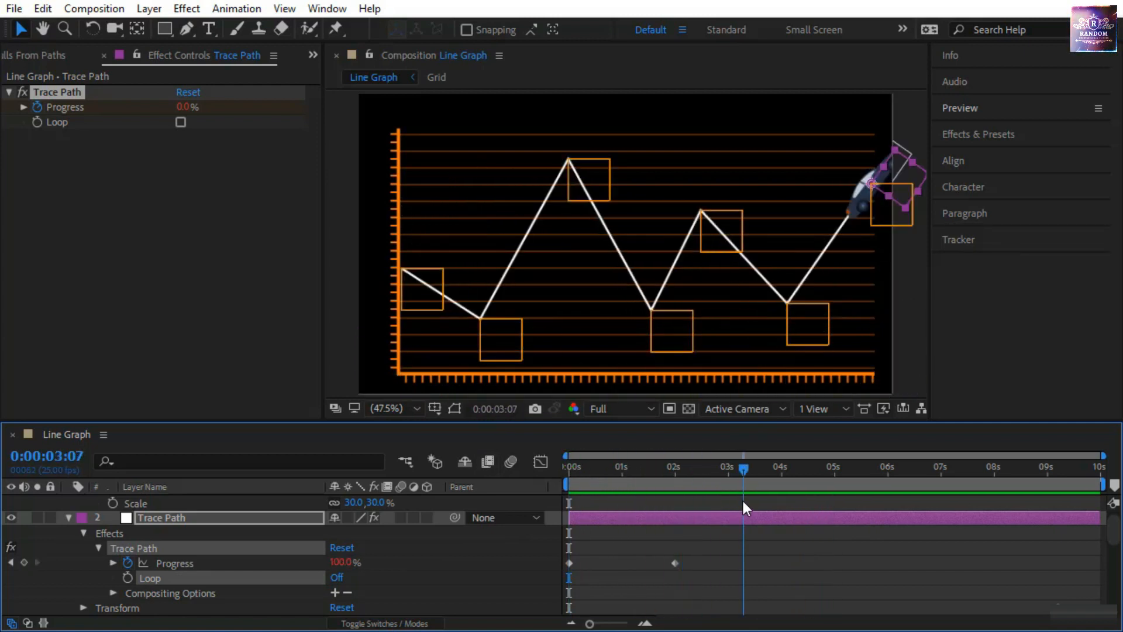
pyautogui.press('Home')
pyautogui.moveTo(675, 563); pyautogui.dragTo(1098, 582)
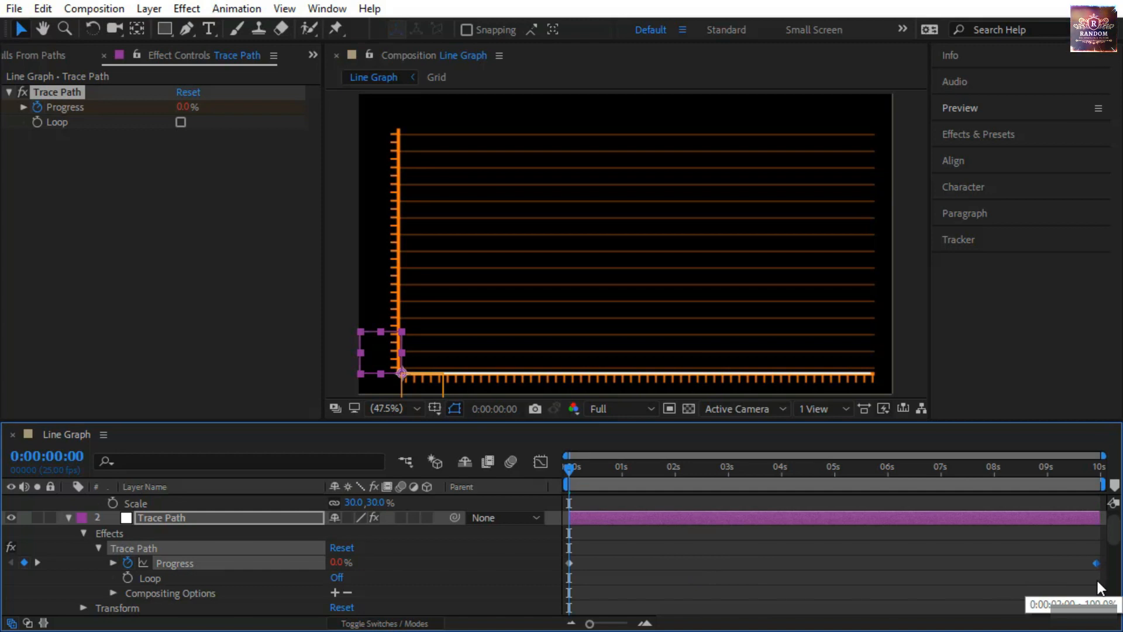
pyautogui.press('space')
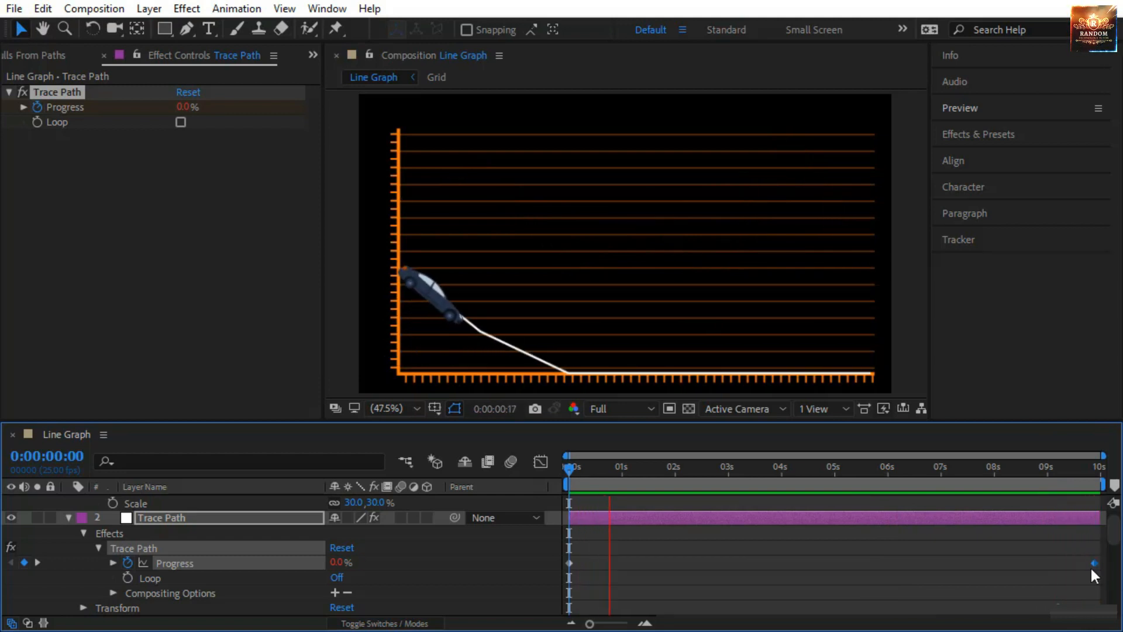
# Move the ending Progress keyframe to about 3 seconds, turn the Trace Path effect's Loop on, and preview from the start
pyautogui.moveTo(1094, 562); pyautogui.dragTo(731, 578)
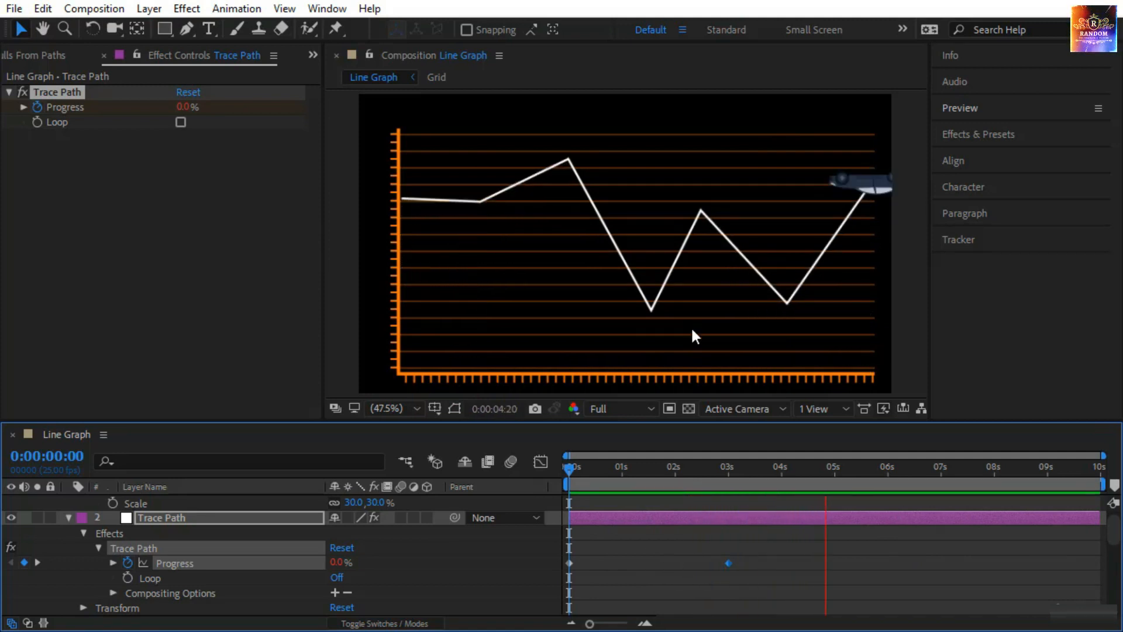
pyautogui.click(337, 577)
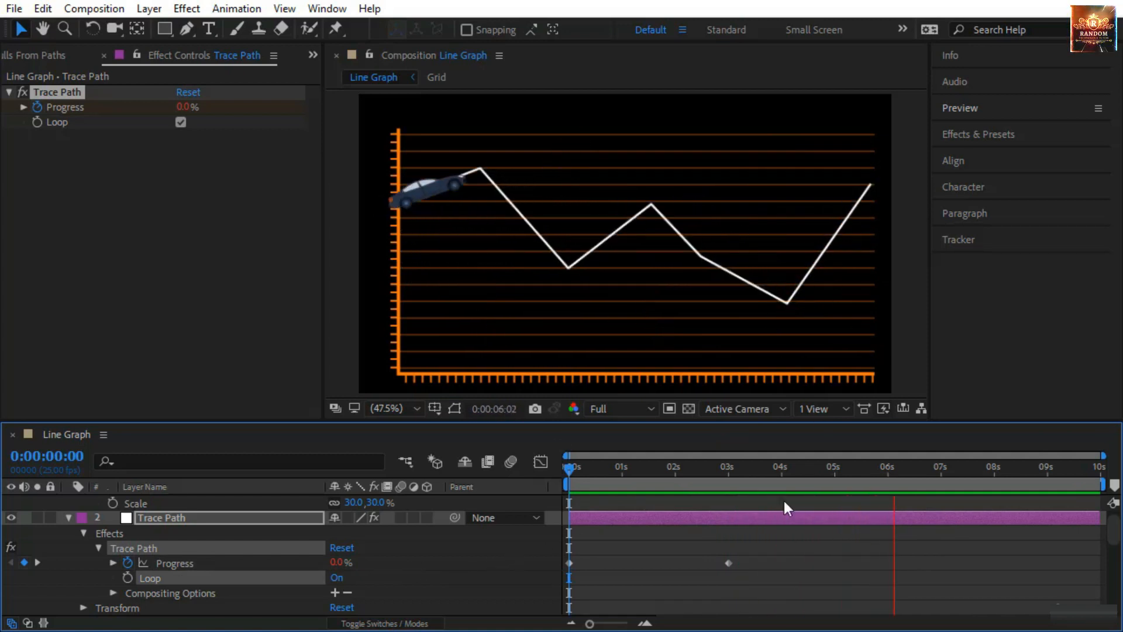
pyautogui.moveTo(571, 468); pyautogui.dragTo(570, 556)
pyautogui.press('space')
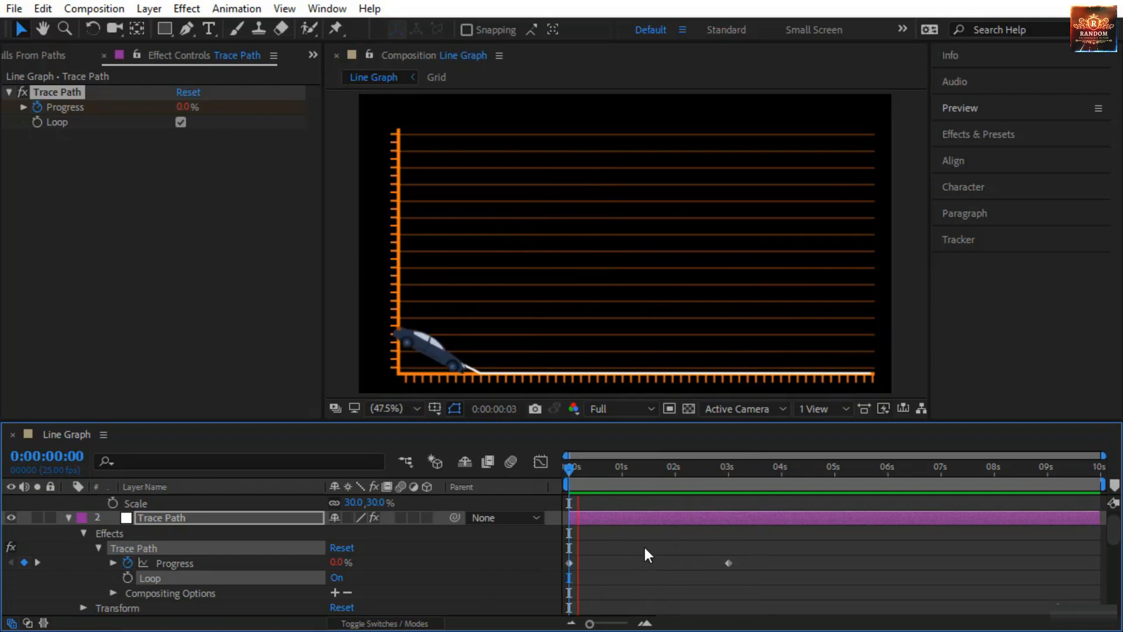
pyautogui.moveTo(569, 467)
pyautogui.mouseDown()
pyautogui.moveTo(652, 501)
pyautogui.moveTo(682, 301)
pyautogui.mouseUp()
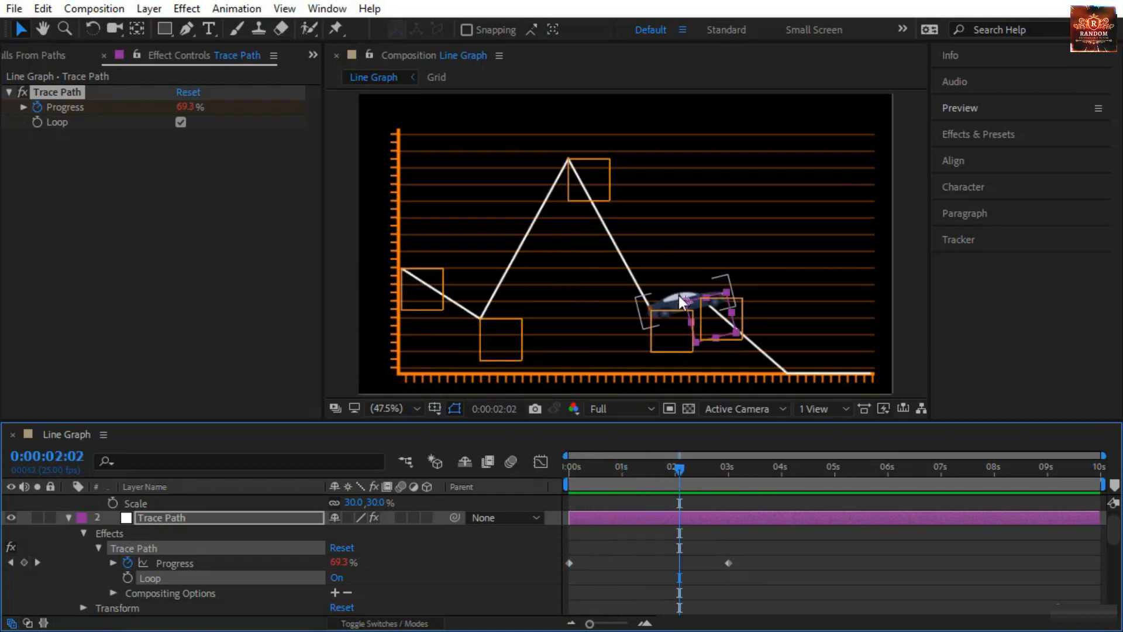